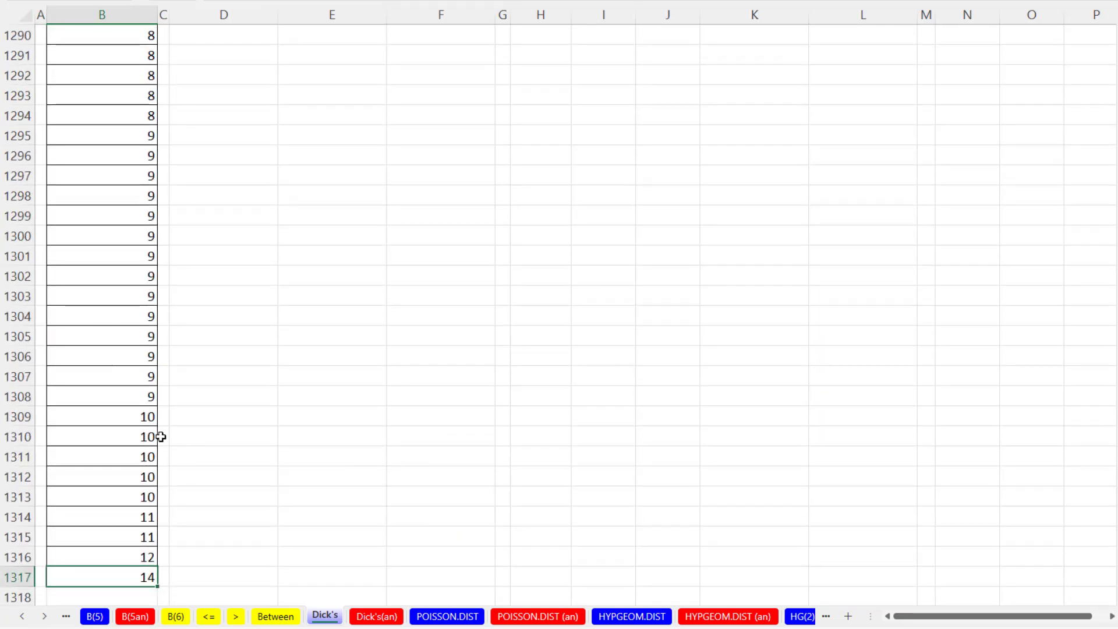
Go back to the top of the arrivals data and inspect the mean and variance cells I12 and I13.
{"action": "key", "text": "ctrl+Up"}
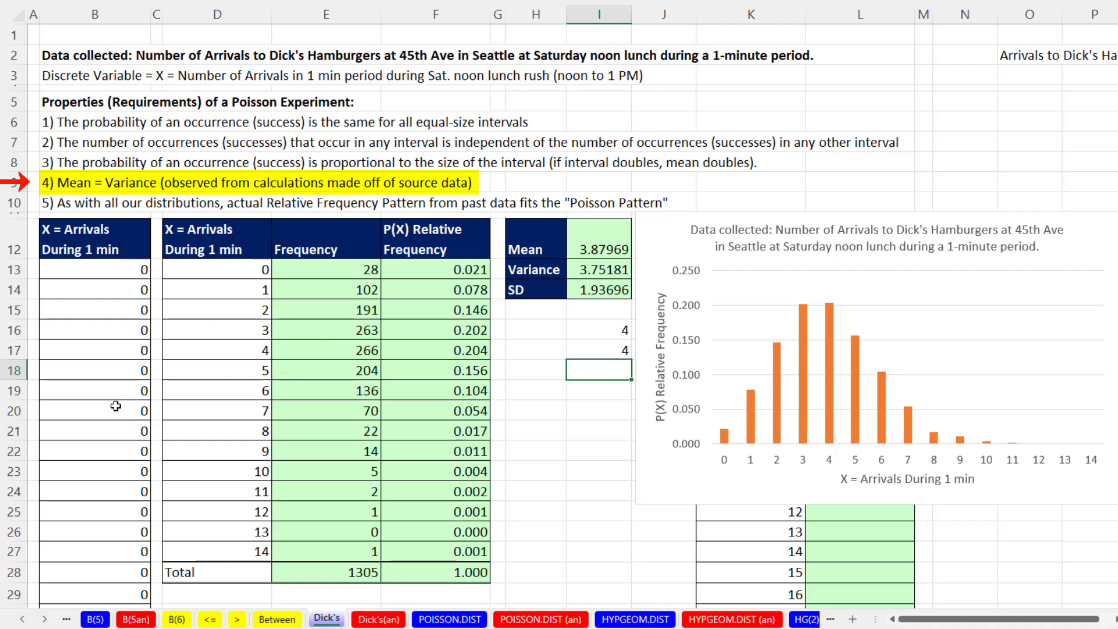
{"action": "left_click", "coordinate": [597, 242]}
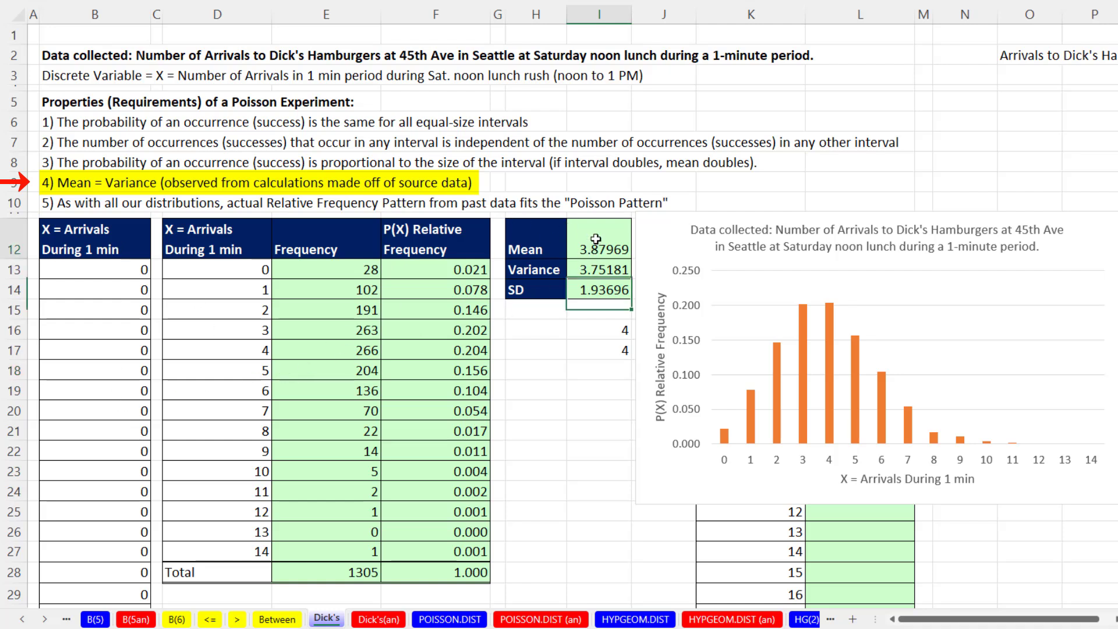
{"action": "left_click", "coordinate": [602, 265]}
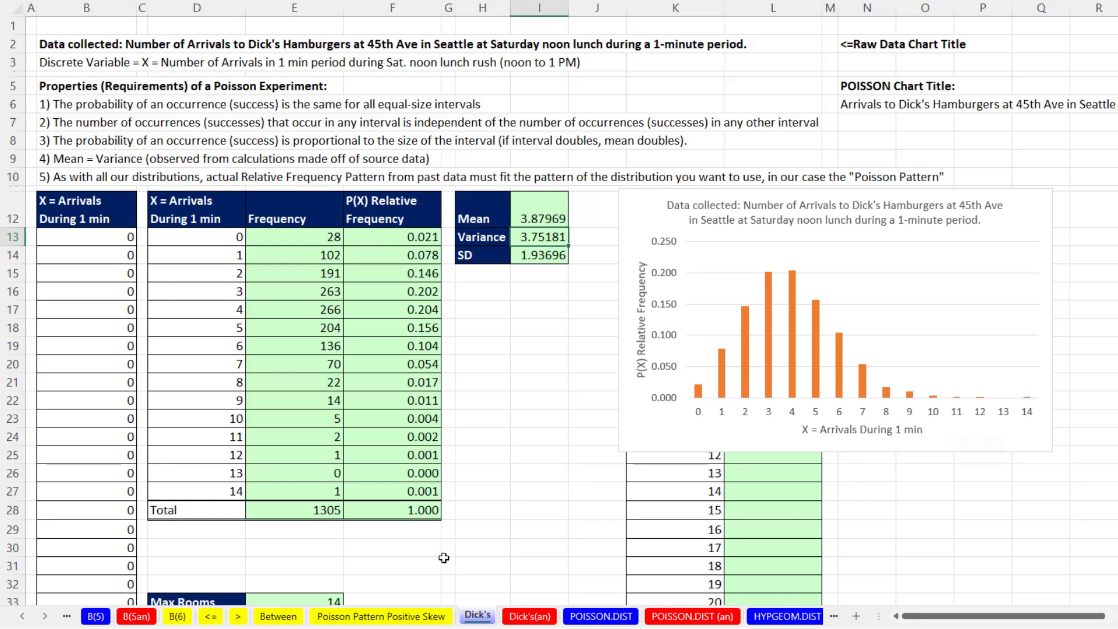
On the Poisson Pattern Positive Skew sheet, set the expected value in C3 successively to 1, 0.5, 5 and 25.
{"action": "left_click", "coordinate": [359, 618]}
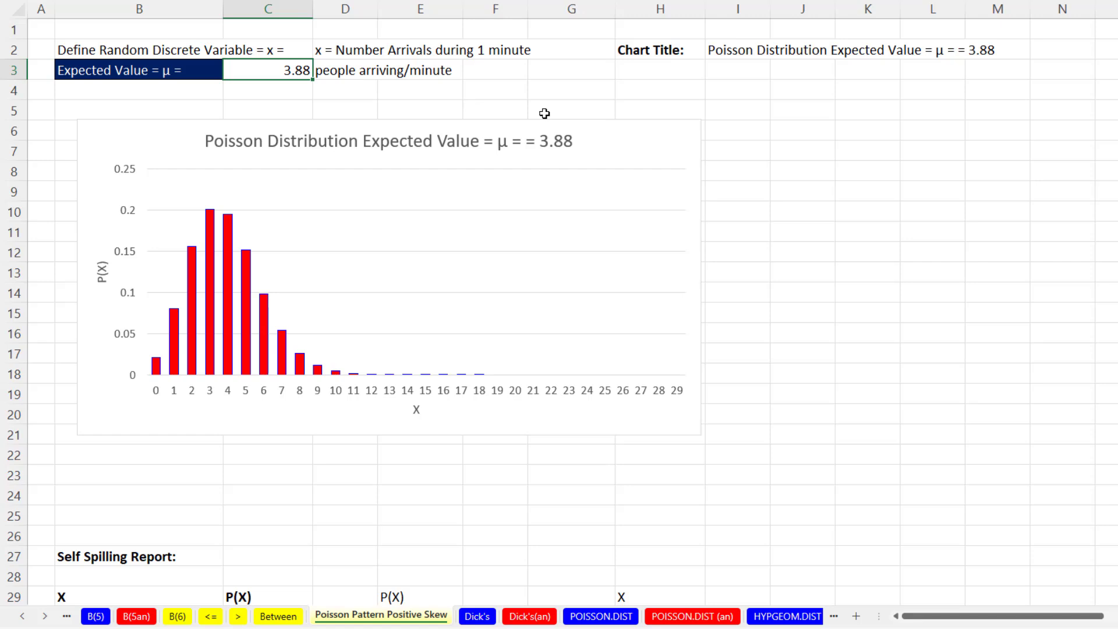
{"action": "type", "text": "1"}
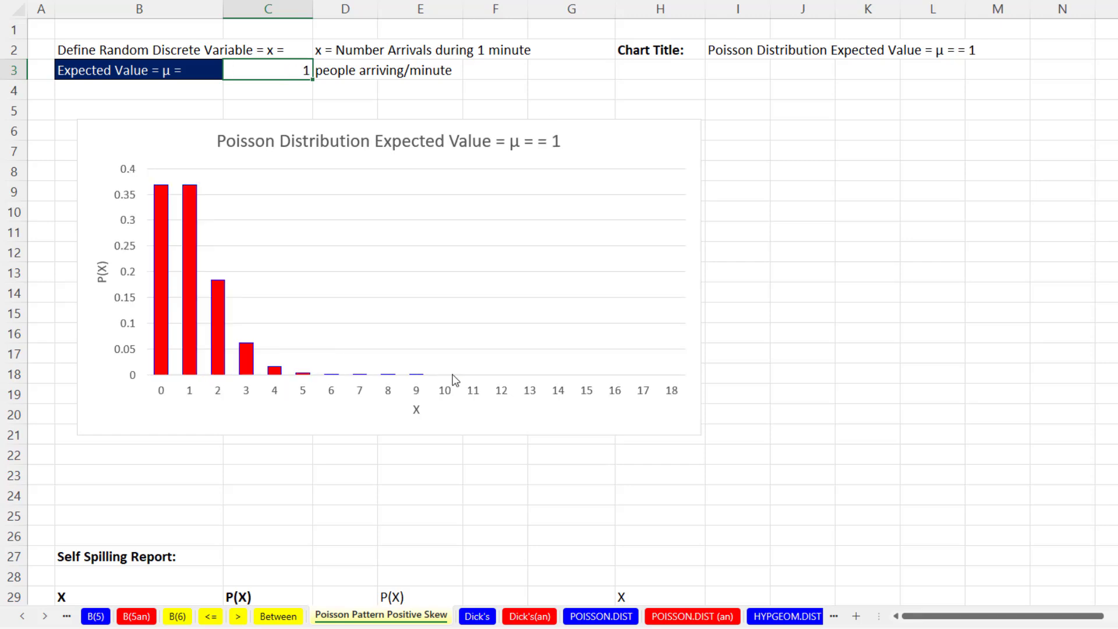
{"action": "type", "text": ".5"}
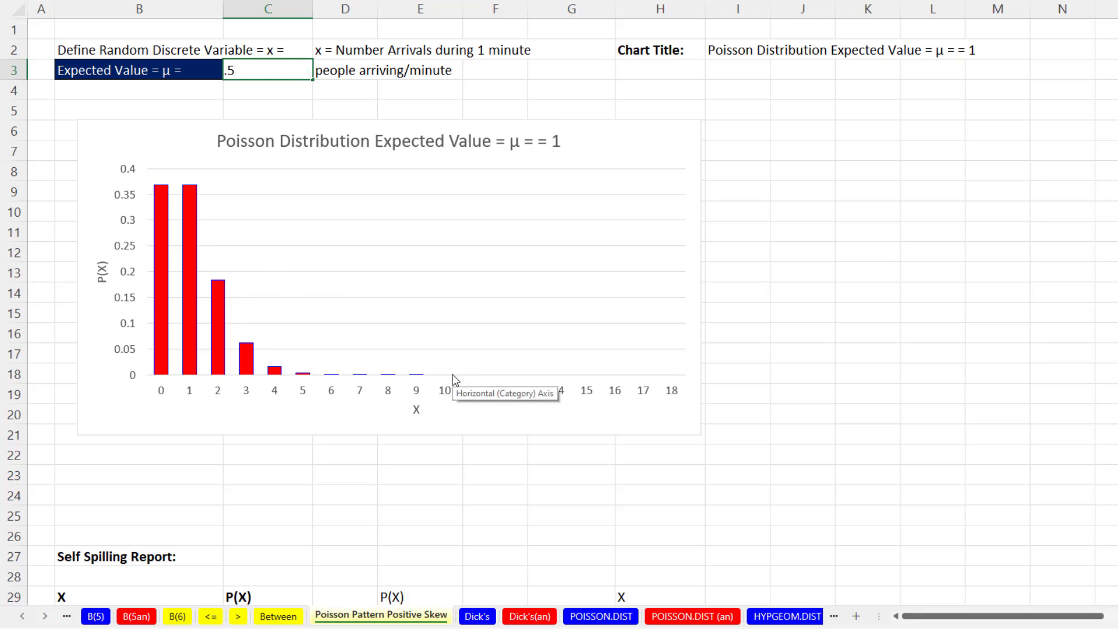
{"action": "key", "text": "ctrl+Return"}
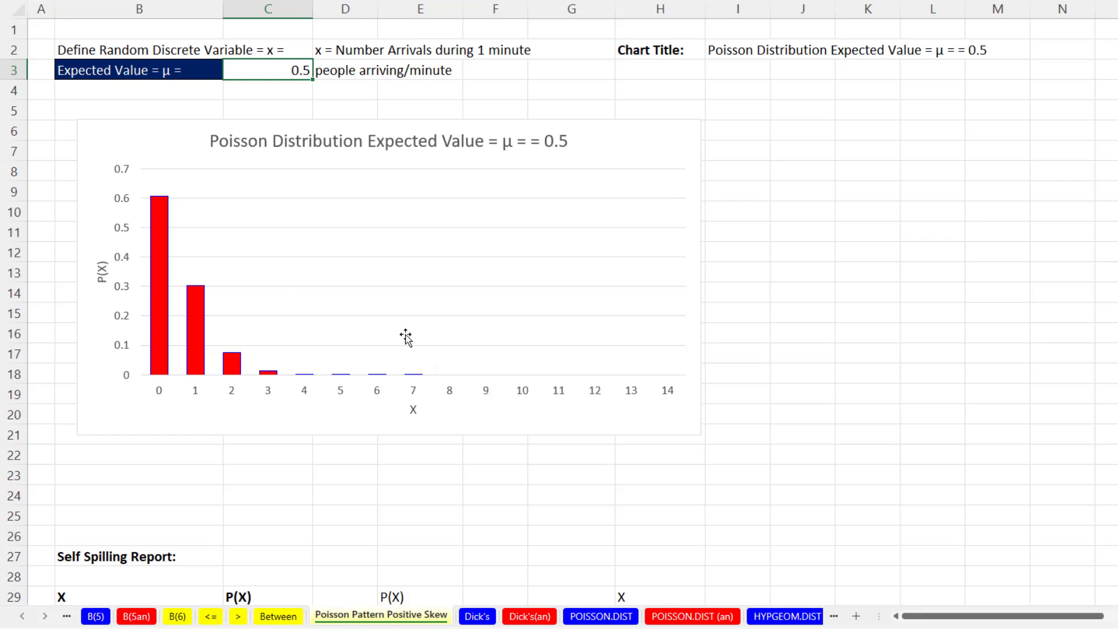
{"action": "type", "text": "5"}
{"action": "key", "text": "ctrl+Return"}
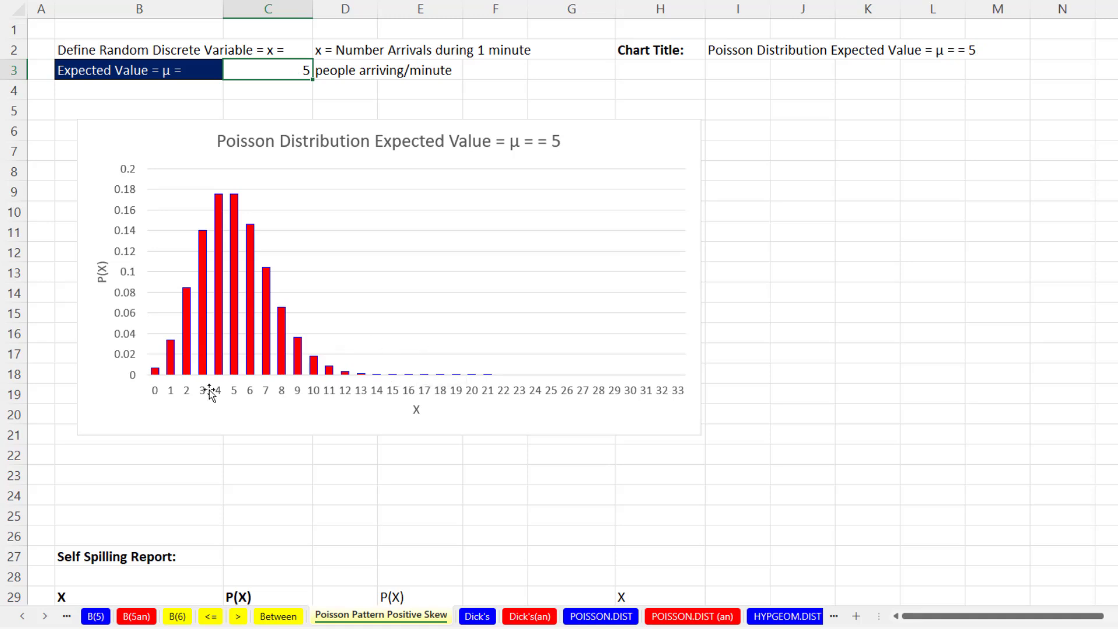
{"action": "type", "text": "25"}
{"action": "key", "text": "ctrl+Return"}
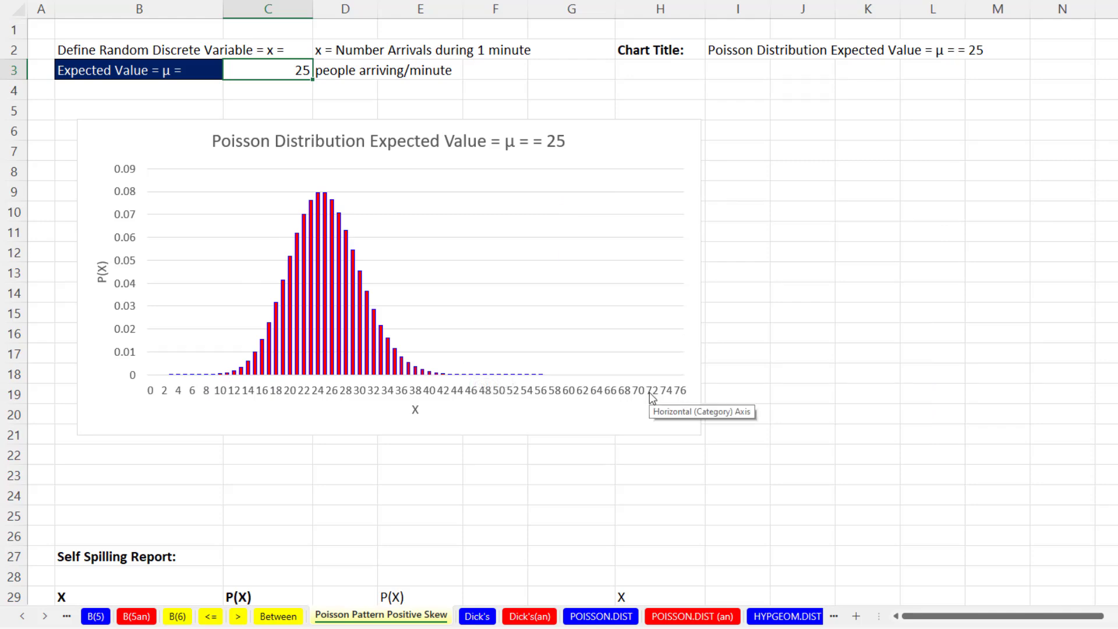
Return to the Dick's sheet and move the collected-data chart below the frequency table, clear of the Poisson table.
{"action": "left_click", "coordinate": [477, 616]}
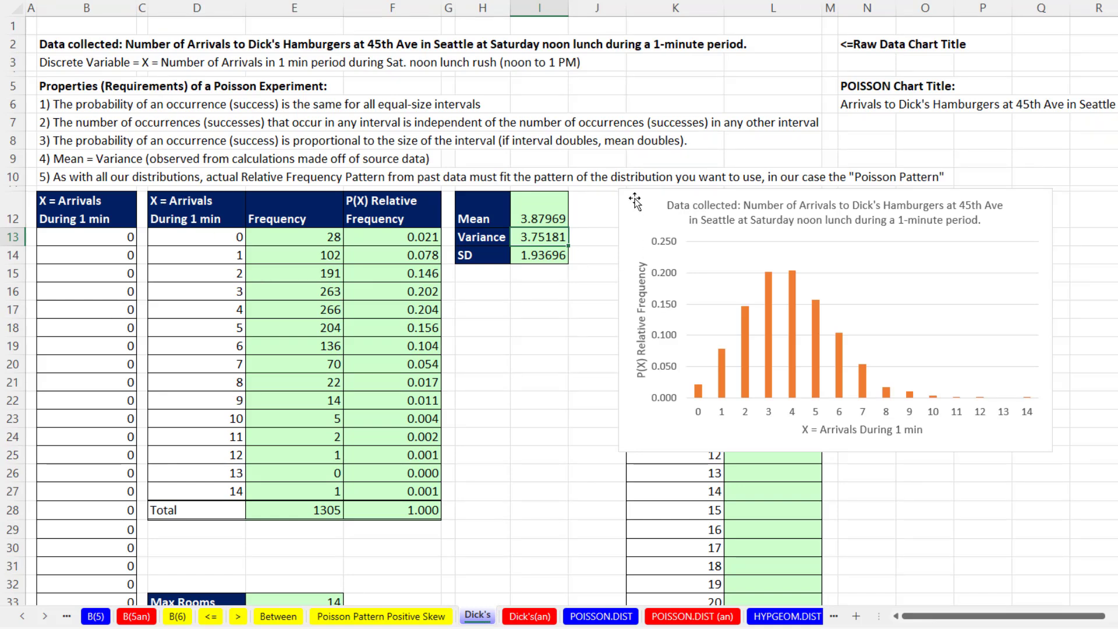
{"action": "mouse_move", "coordinate": [634, 200]}
{"action": "left_mouse_down"}
{"action": "mouse_move", "coordinate": [616, 273]}
{"action": "mouse_move", "coordinate": [272, 335]}
{"action": "mouse_move", "coordinate": [120, 376]}
{"action": "left_mouse_up"}
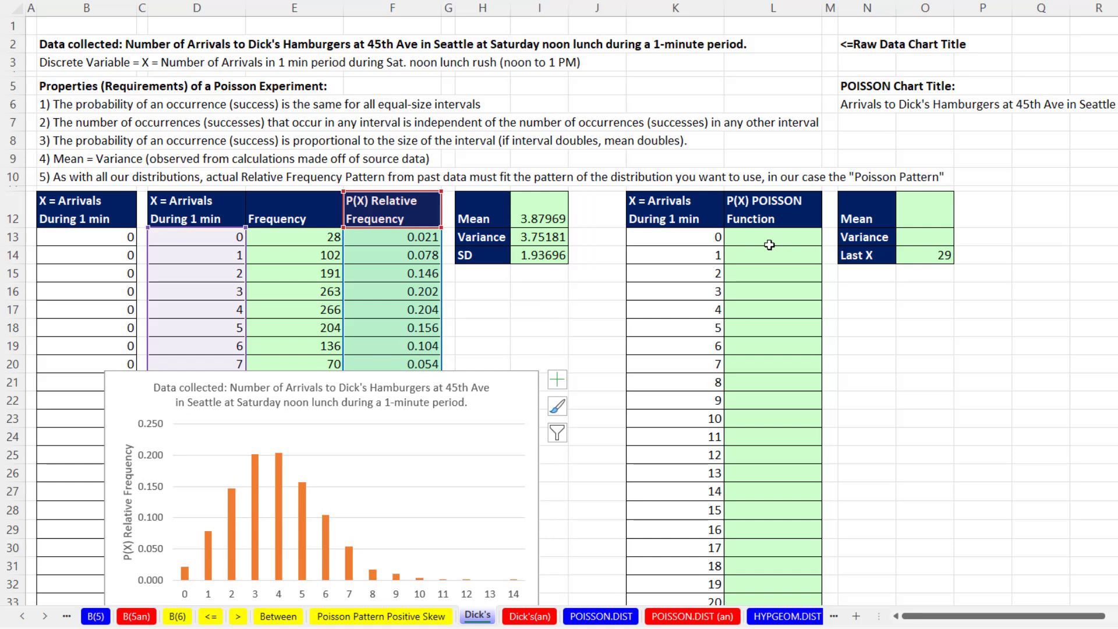
{"action": "left_click_drag", "start_coordinate": [291, 379], "coordinate": [305, 563]}
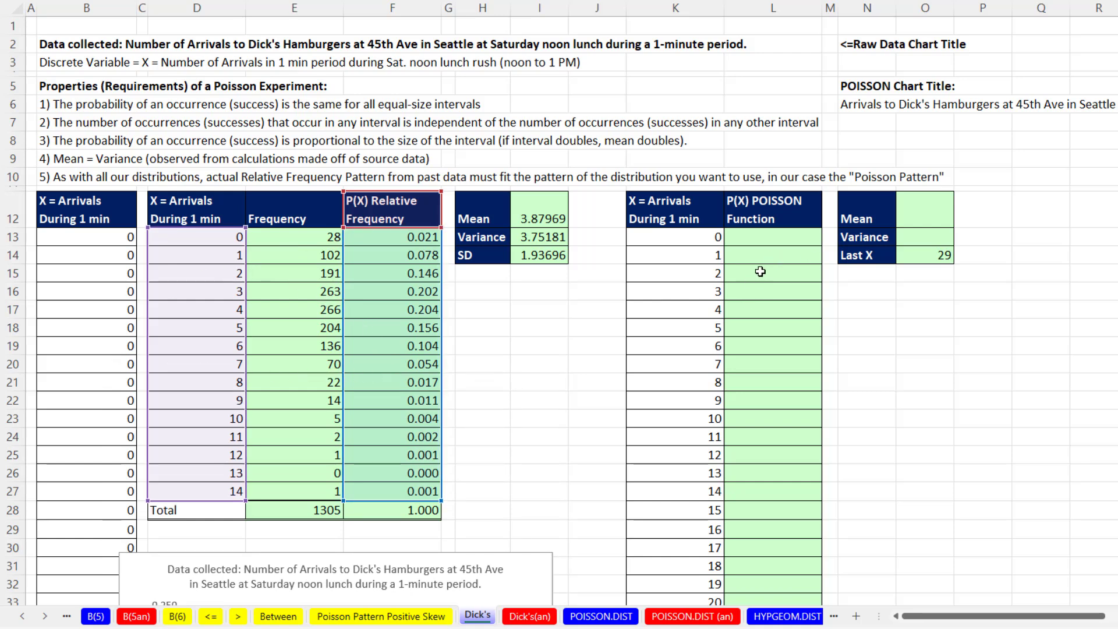
Start a POISSON.DIST formula in L13, using the spilled arrivals list K13# as the x argument.
{"action": "left_click", "coordinate": [768, 238]}
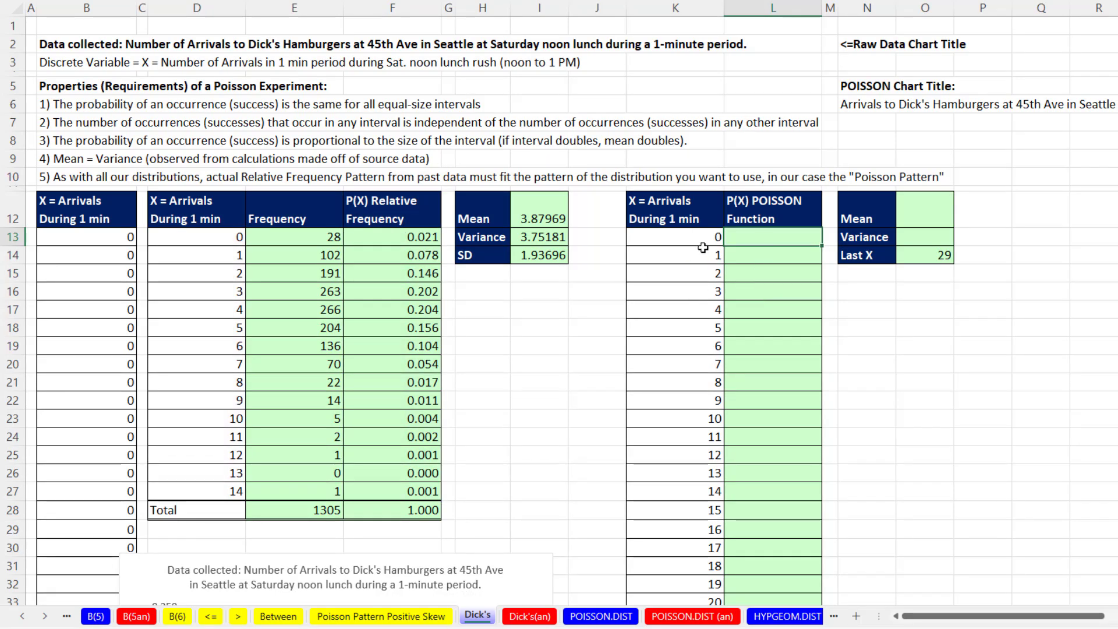
{"action": "scroll", "coordinate": [693, 279], "scroll_direction": "down", "scroll_amount": 5}
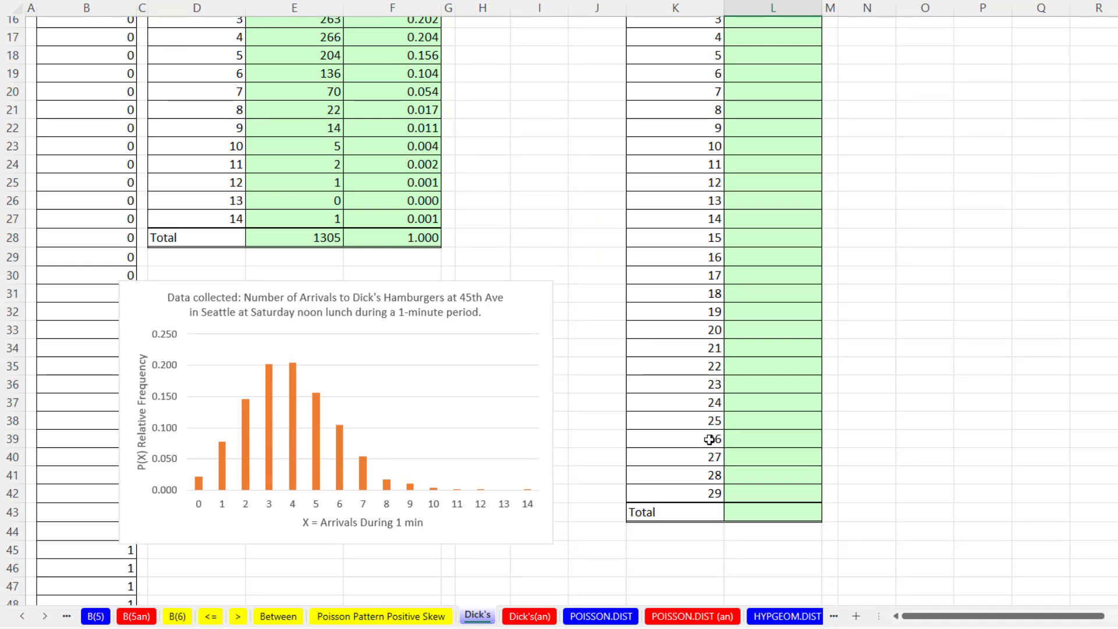
{"action": "scroll", "coordinate": [719, 478], "scroll_direction": "up", "scroll_amount": 2}
{"action": "scroll", "coordinate": [720, 480], "scroll_direction": "up", "scroll_amount": 4}
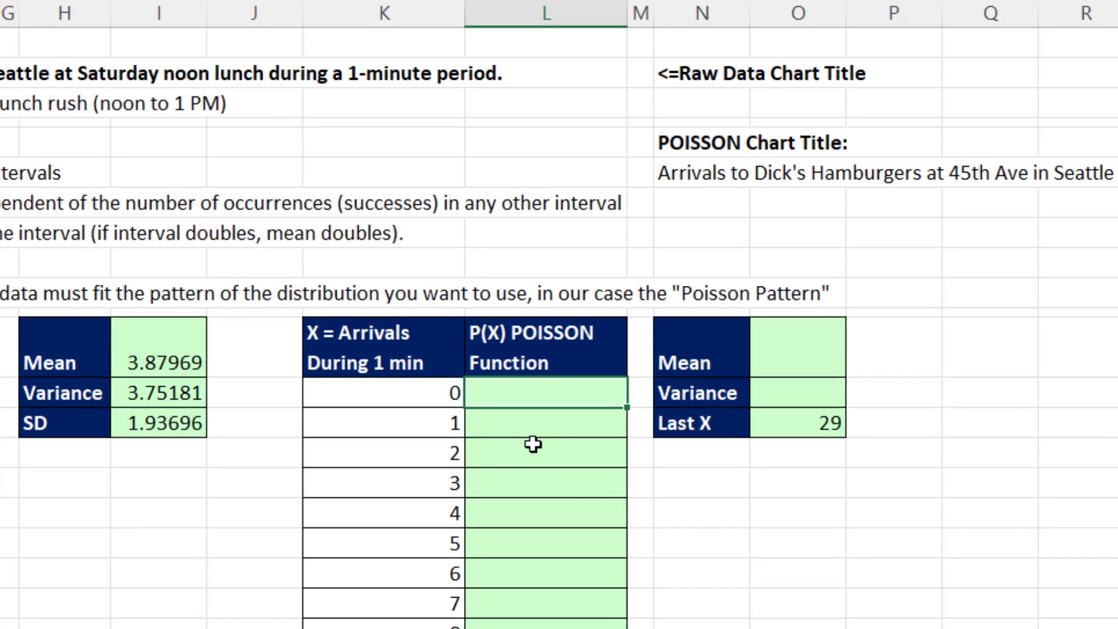
{"action": "type", "text": "=po"}
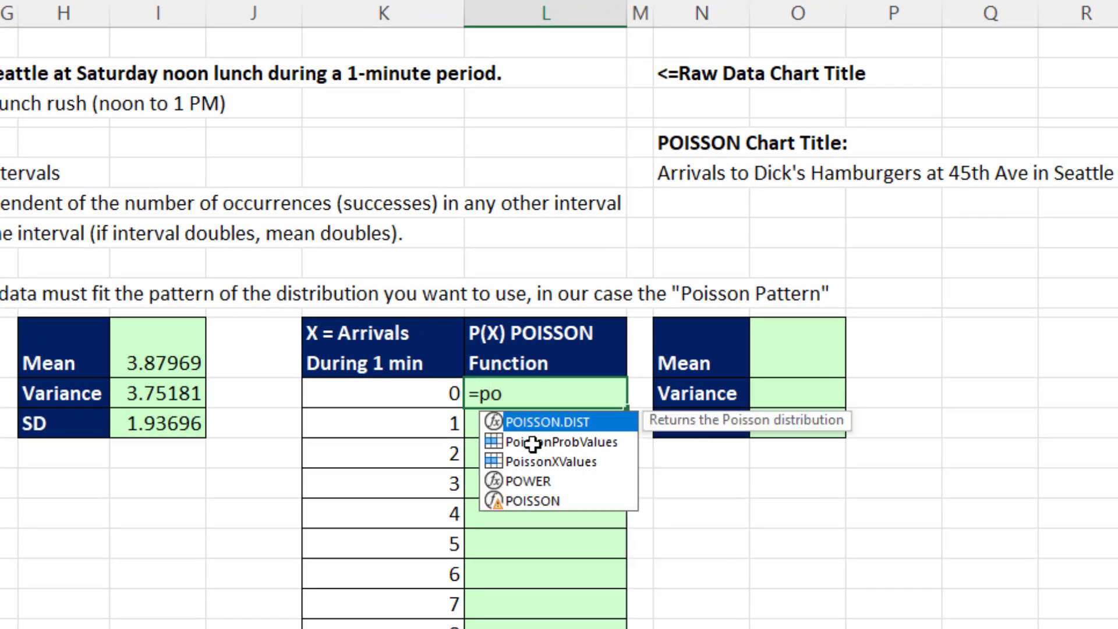
{"action": "key", "text": "Tab"}
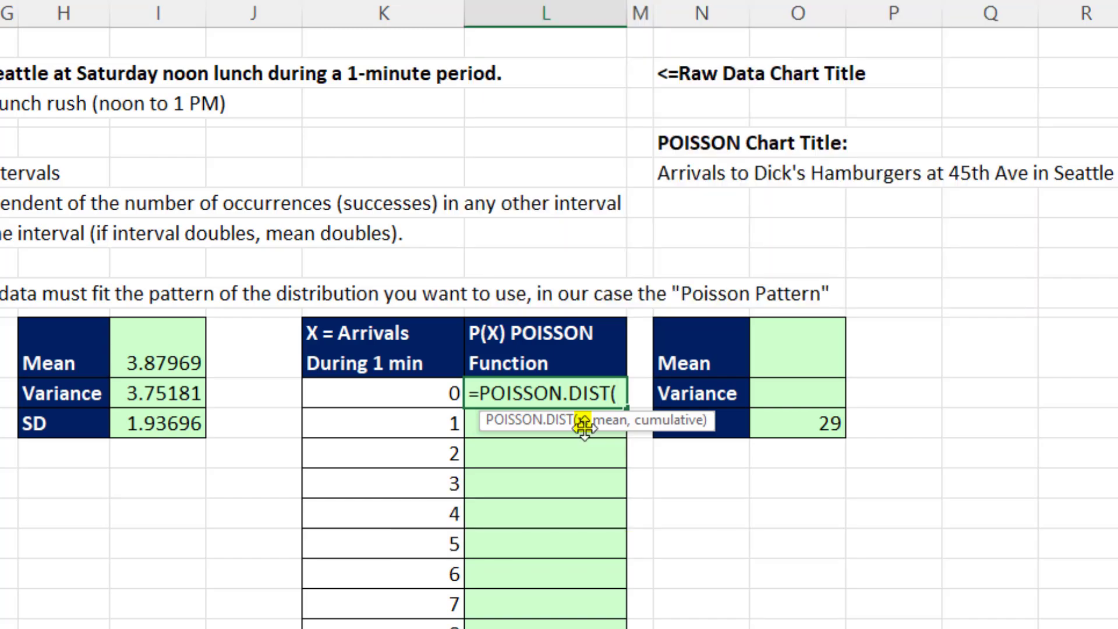
{"action": "left_click", "coordinate": [407, 401]}
{"action": "scroll", "coordinate": [407, 401], "scroll_direction": "down", "scroll_amount": 4}
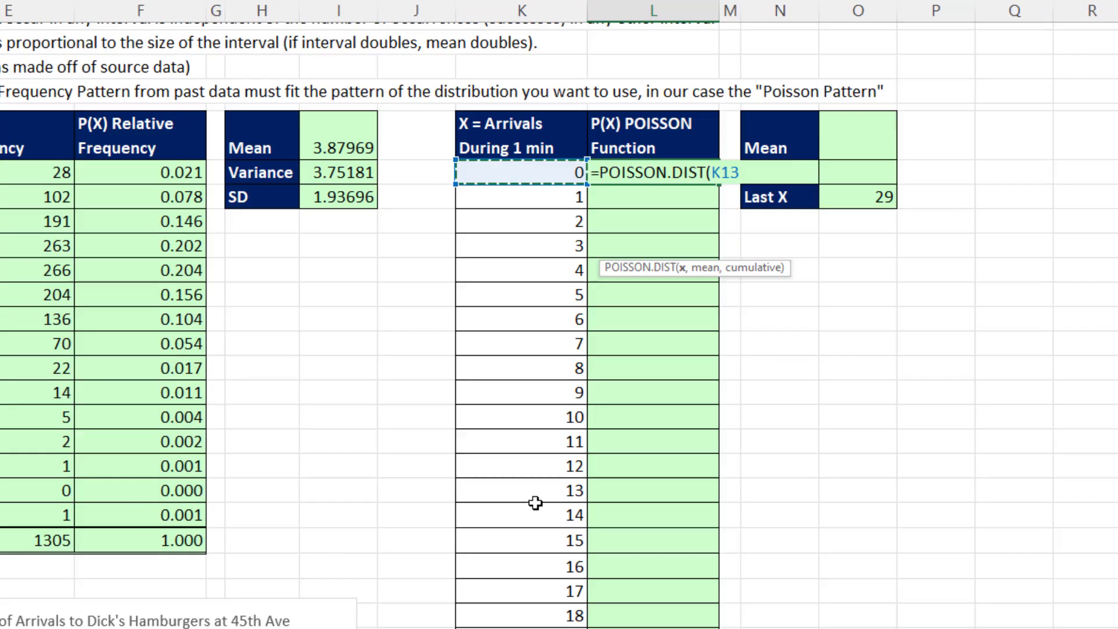
{"action": "left_click", "coordinate": [702, 569], "text": "shift"}
{"action": "scroll", "coordinate": [739, 447], "scroll_direction": "up", "scroll_amount": 2}
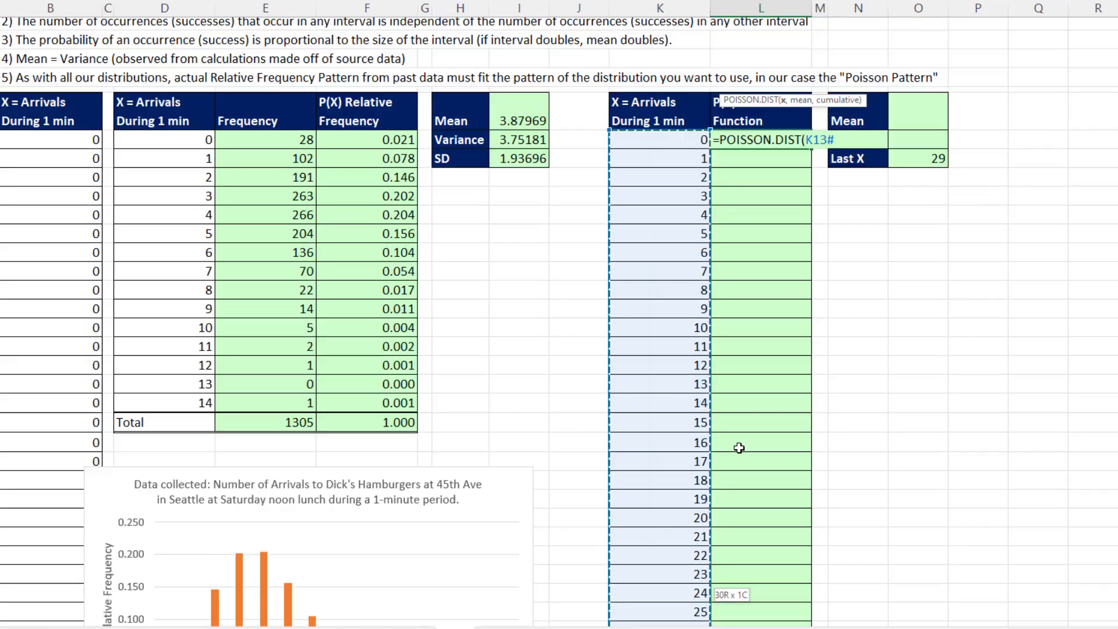
{"action": "scroll", "coordinate": [738, 448], "scroll_direction": "up", "scroll_amount": 3}
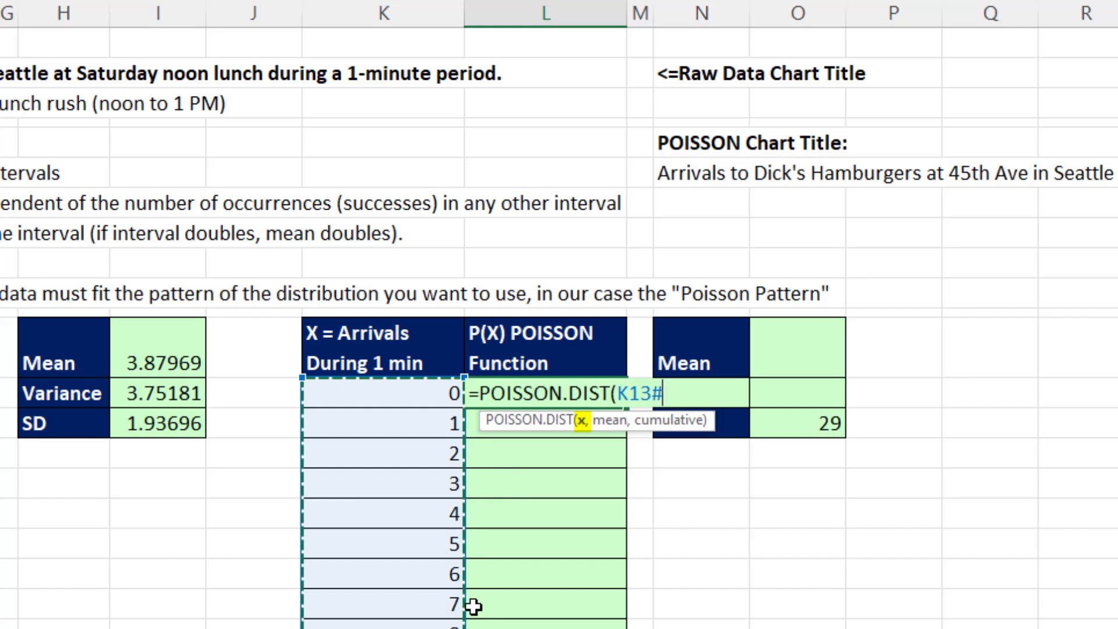
Complete the POISSON.DIST formula with the mean in I12 and cumulative set to 0, and check its cell references.
{"action": "type", "text": ","}
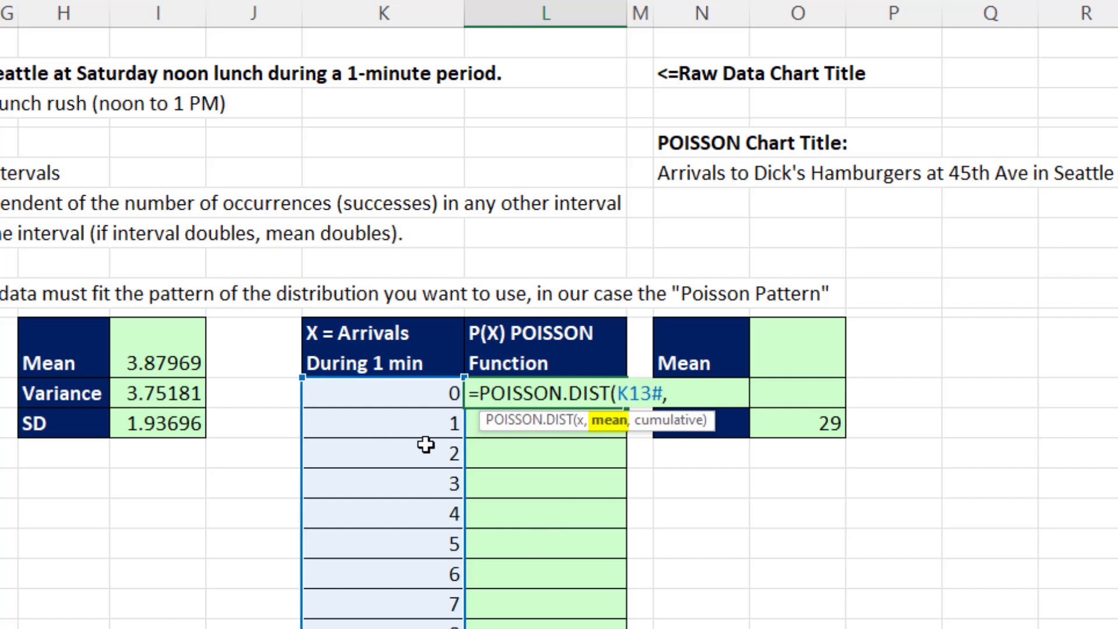
{"action": "left_click", "coordinate": [186, 365]}
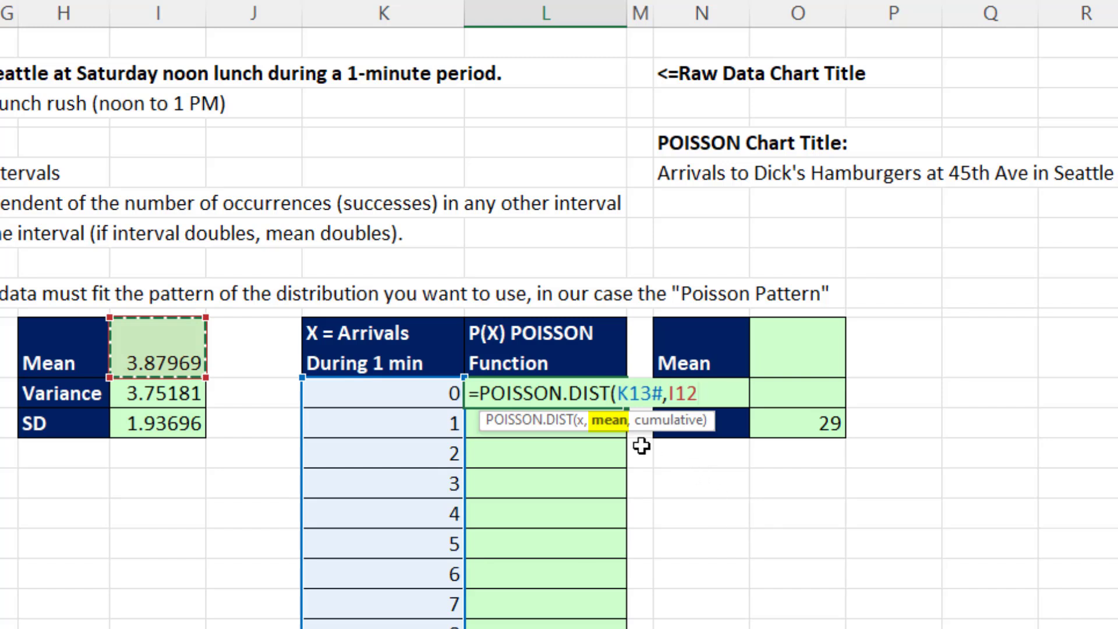
{"action": "type", "text": ","}
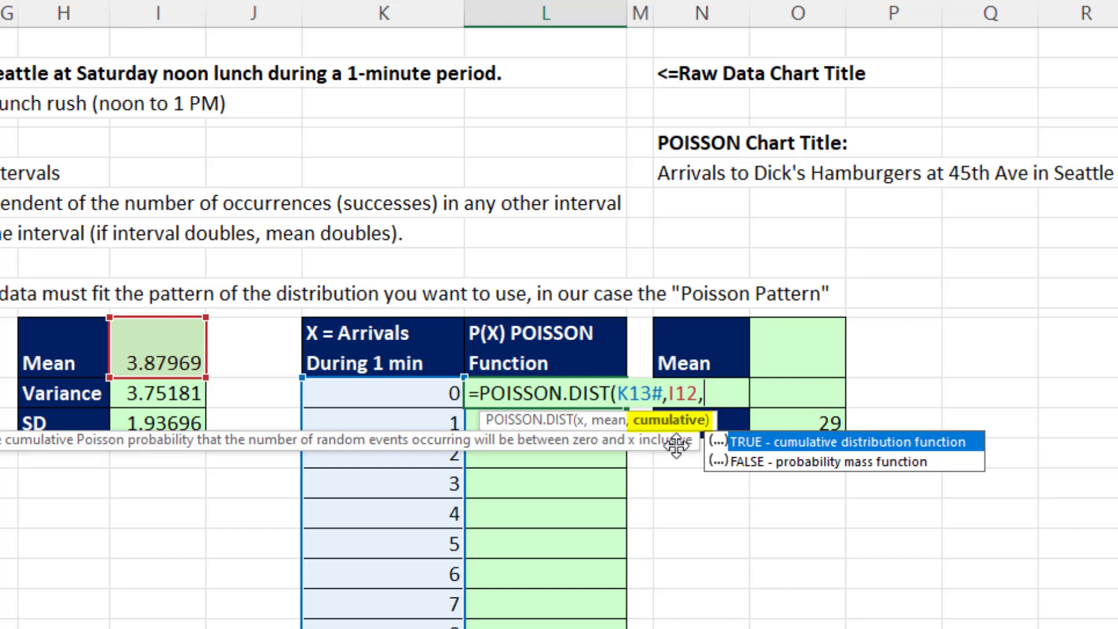
{"action": "key", "text": "Down"}
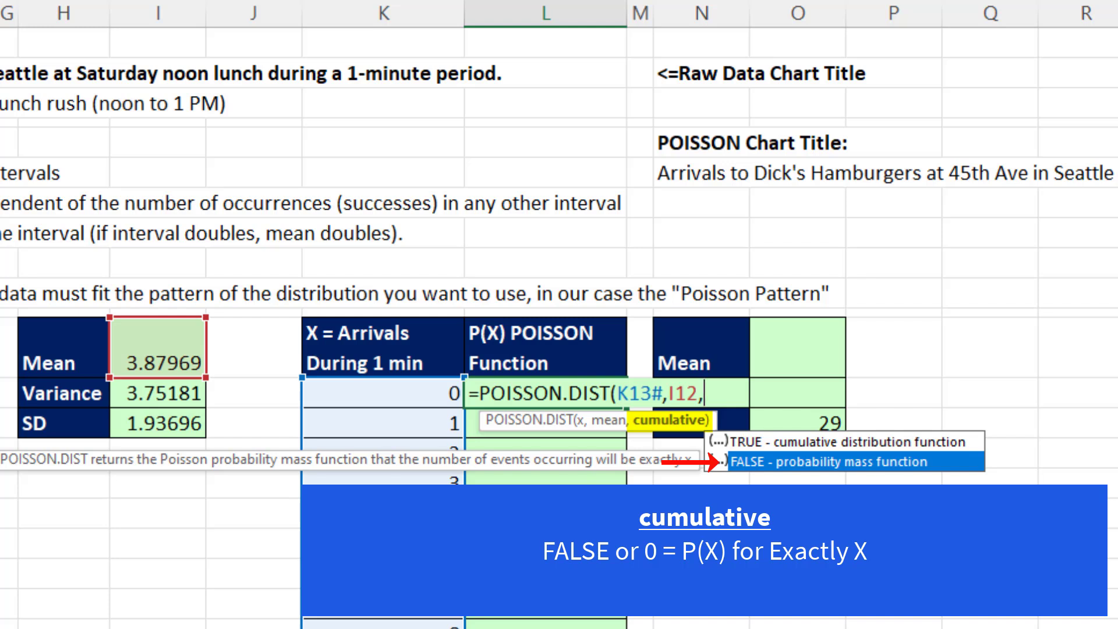
{"action": "key", "text": "Up"}
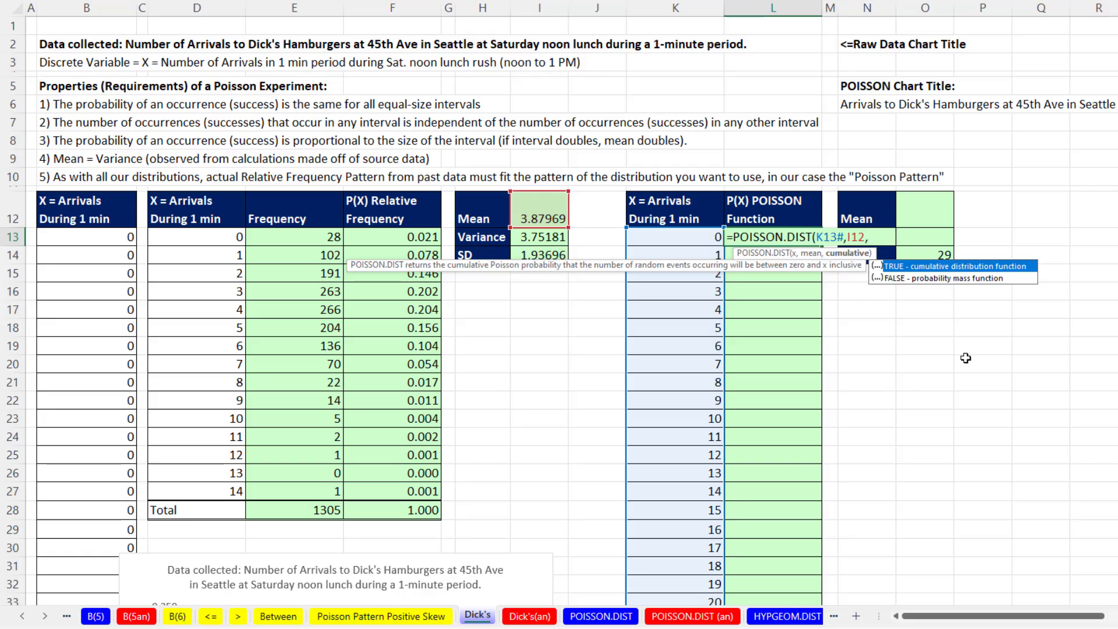
{"action": "scroll", "coordinate": [696, 439], "scroll_direction": "down", "scroll_amount": 4}
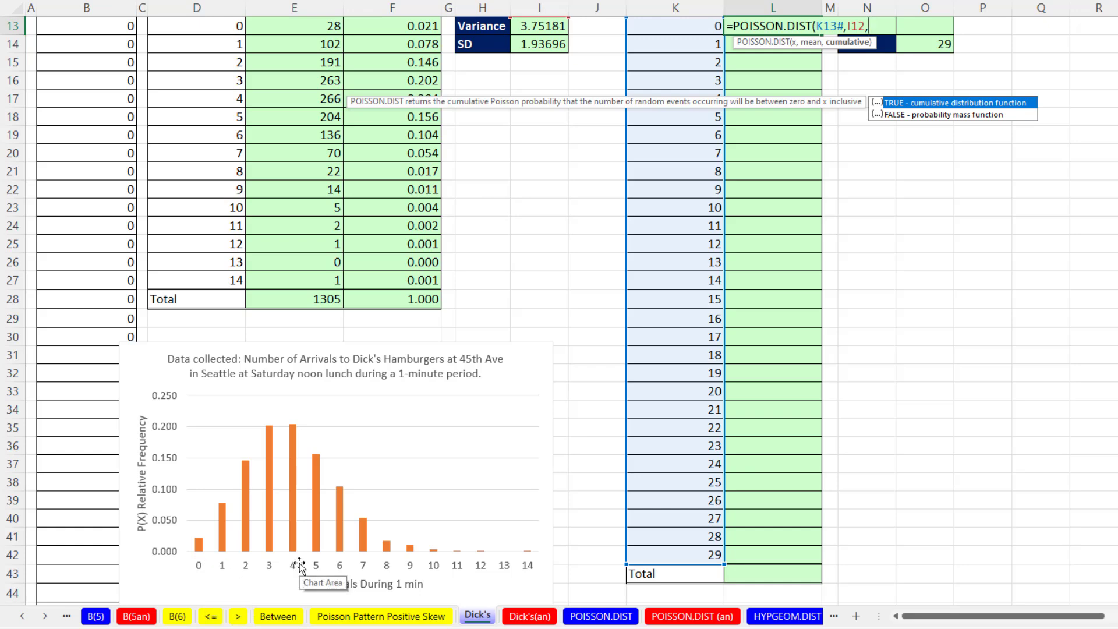
{"action": "scroll", "coordinate": [883, 462], "scroll_direction": "up", "scroll_amount": 3}
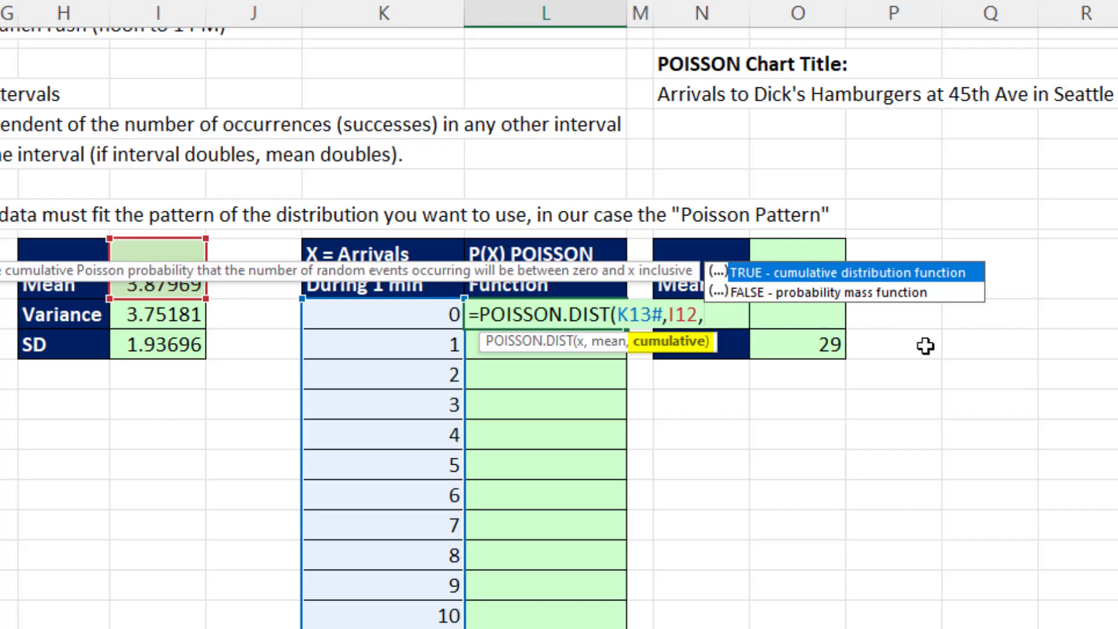
{"action": "key", "text": "Down"}
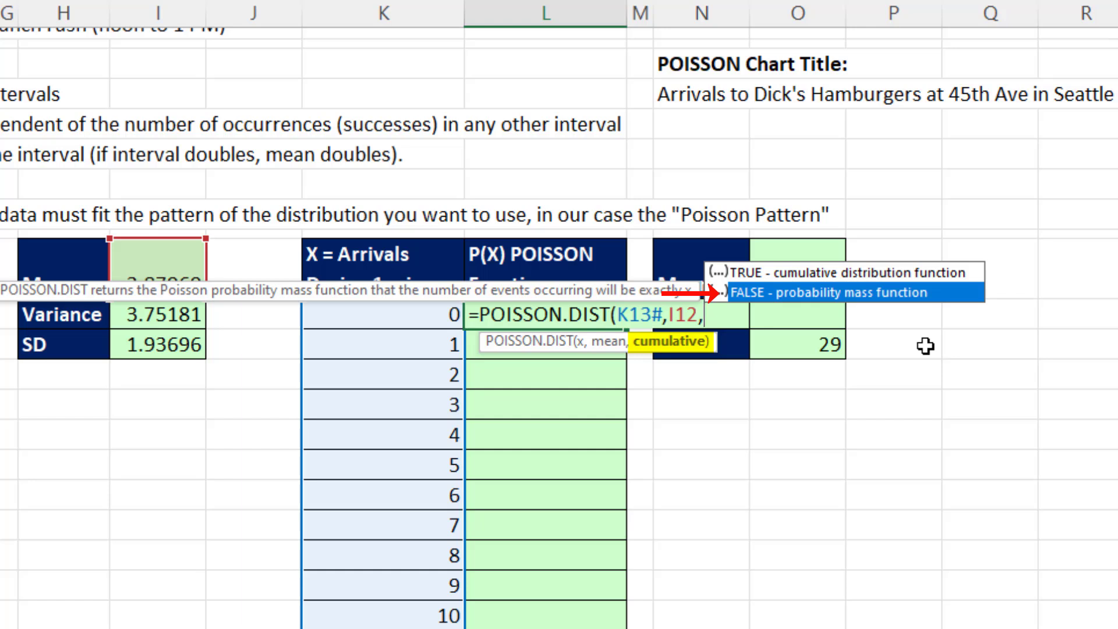
{"action": "type", "text": "0"}
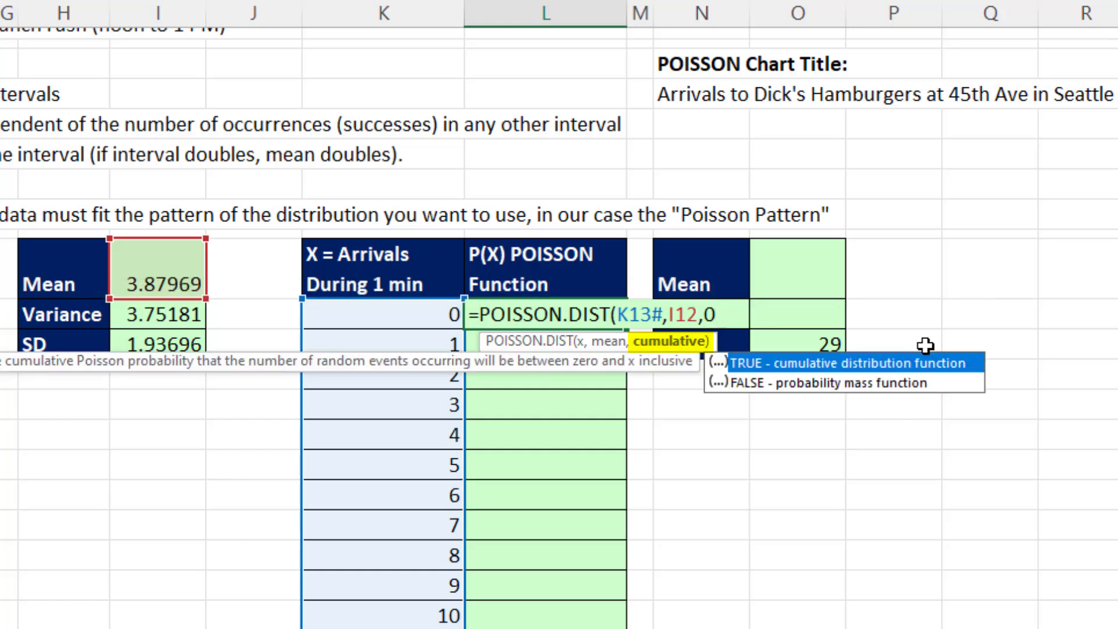
{"action": "type", "text": ")"}
{"action": "key", "text": "Return"}
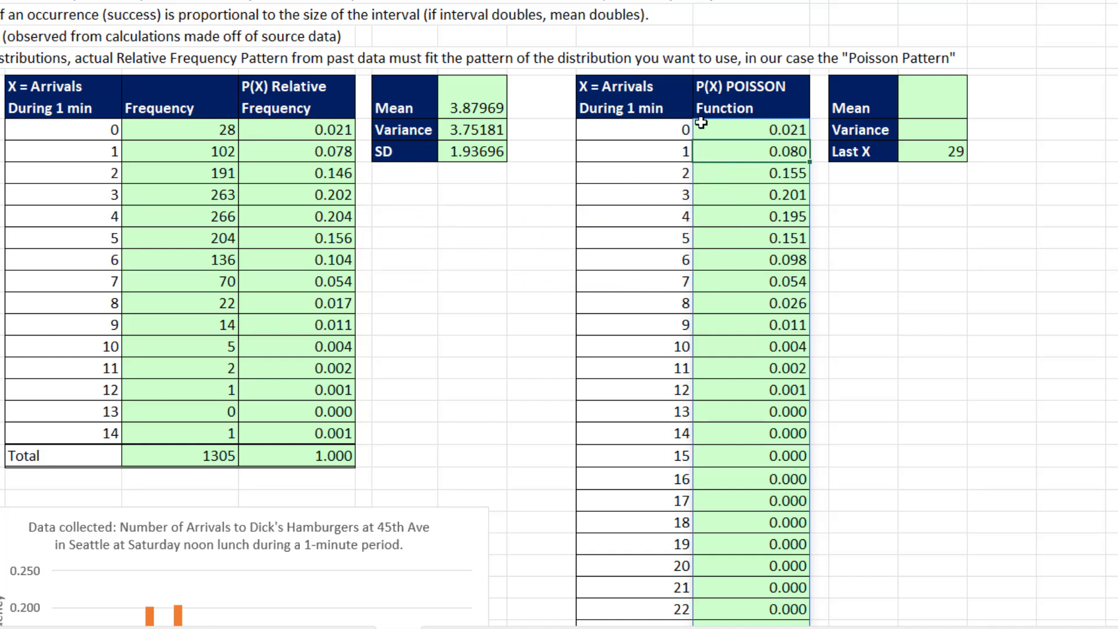
{"action": "double_click", "coordinate": [736, 129]}
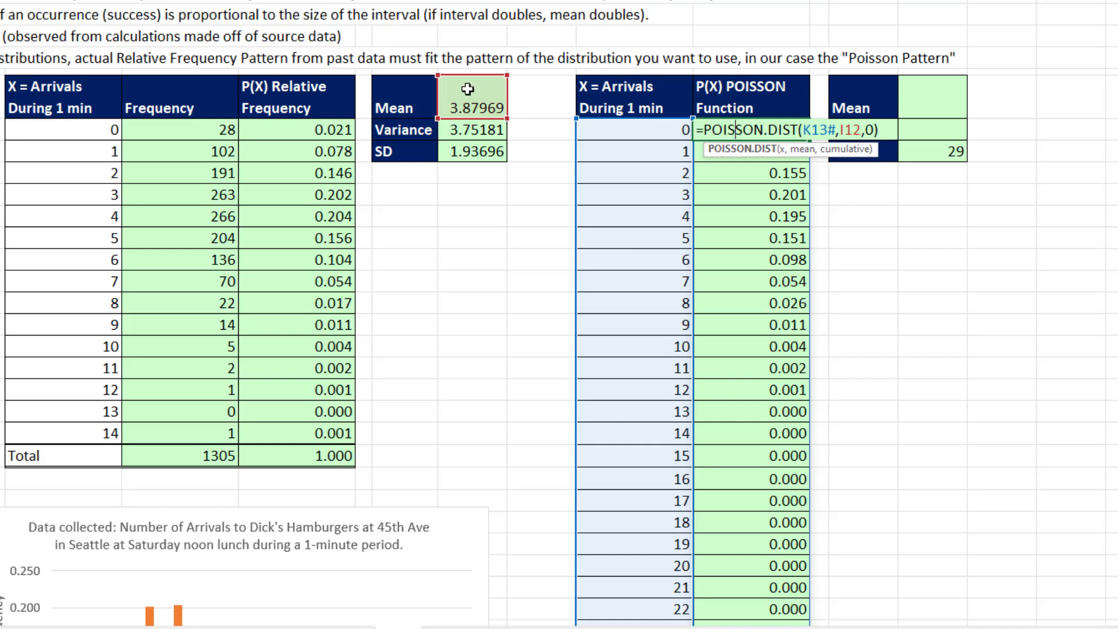
{"action": "key", "text": "Escape"}
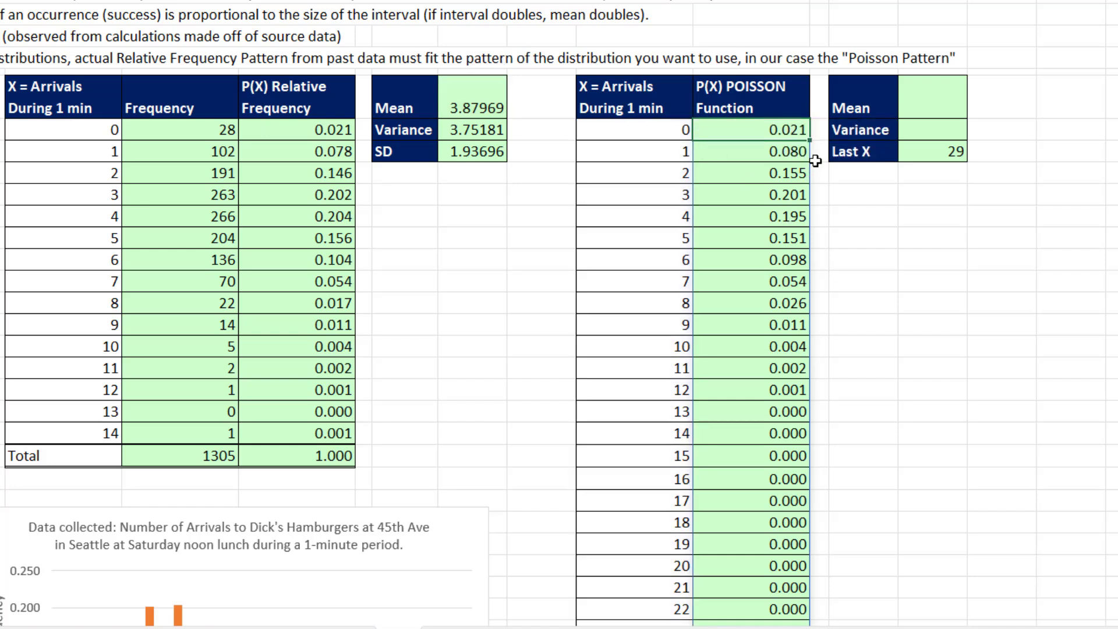
Calculate the Poisson mean in O12 with SUMPRODUCT of the X values K13# and the Poisson probabilities in column L.
{"action": "left_click", "coordinate": [918, 100]}
{"action": "type", "text": "=sump"}
{"action": "key", "text": "Tab"}
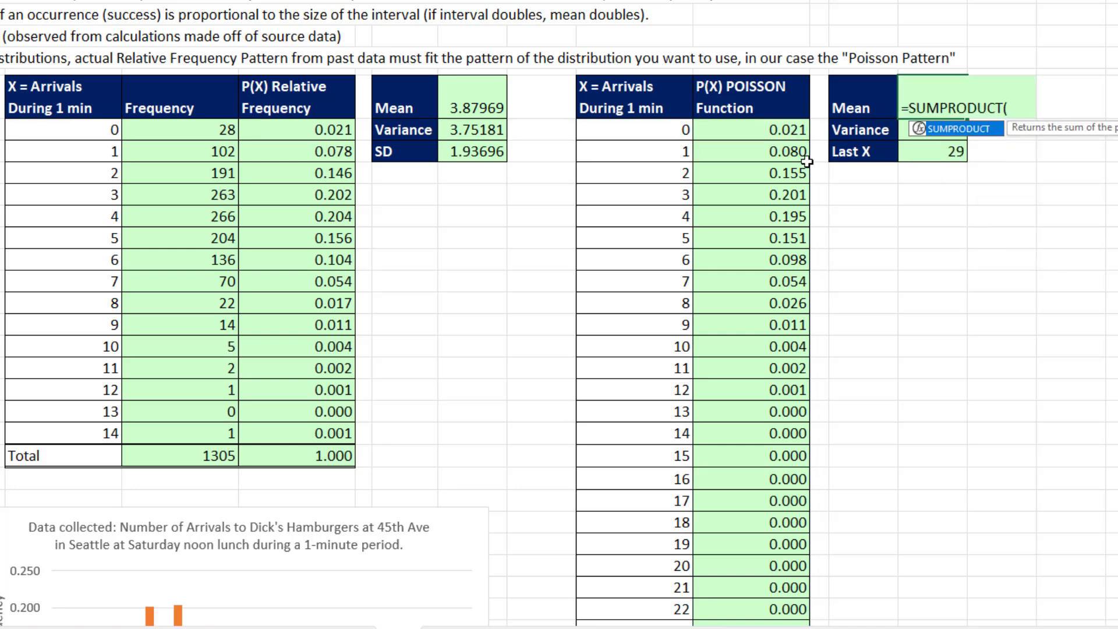
{"action": "left_click_drag", "start_coordinate": [651, 133], "coordinate": [796, 563]}
{"action": "scroll", "coordinate": [796, 563], "scroll_direction": "up", "scroll_amount": 4}
{"action": "type", "text": ","}
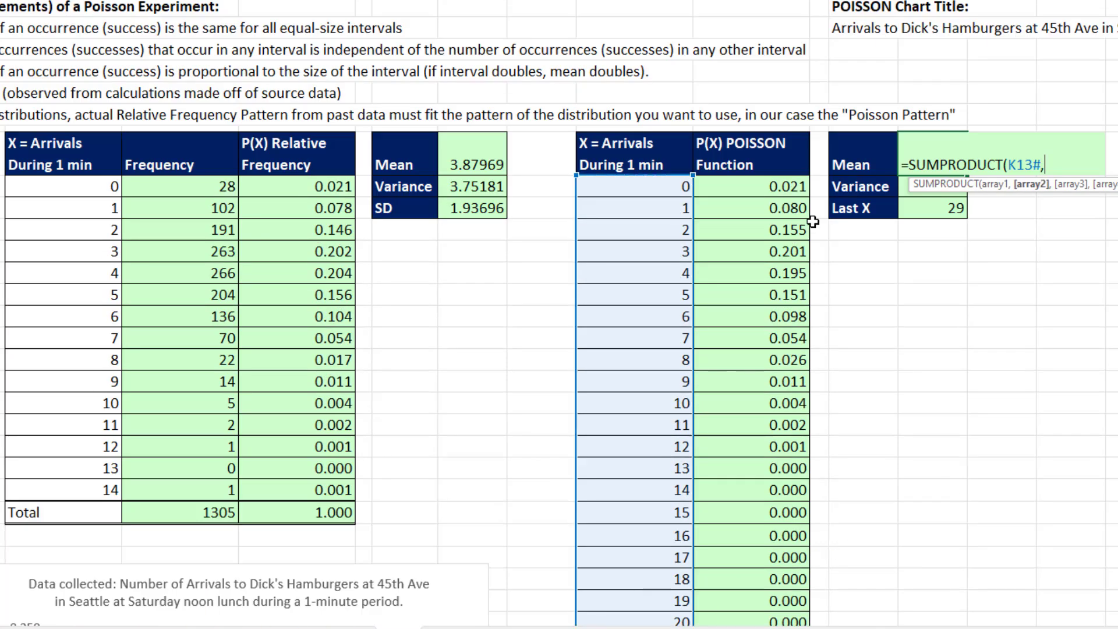
{"action": "left_click", "coordinate": [768, 188]}
{"action": "left_click_drag", "start_coordinate": [769, 188], "coordinate": [798, 567]}
{"action": "scroll", "coordinate": [863, 517], "scroll_direction": "up", "scroll_amount": 4}
{"action": "type", "text": ")"}
{"action": "key", "text": "Return"}
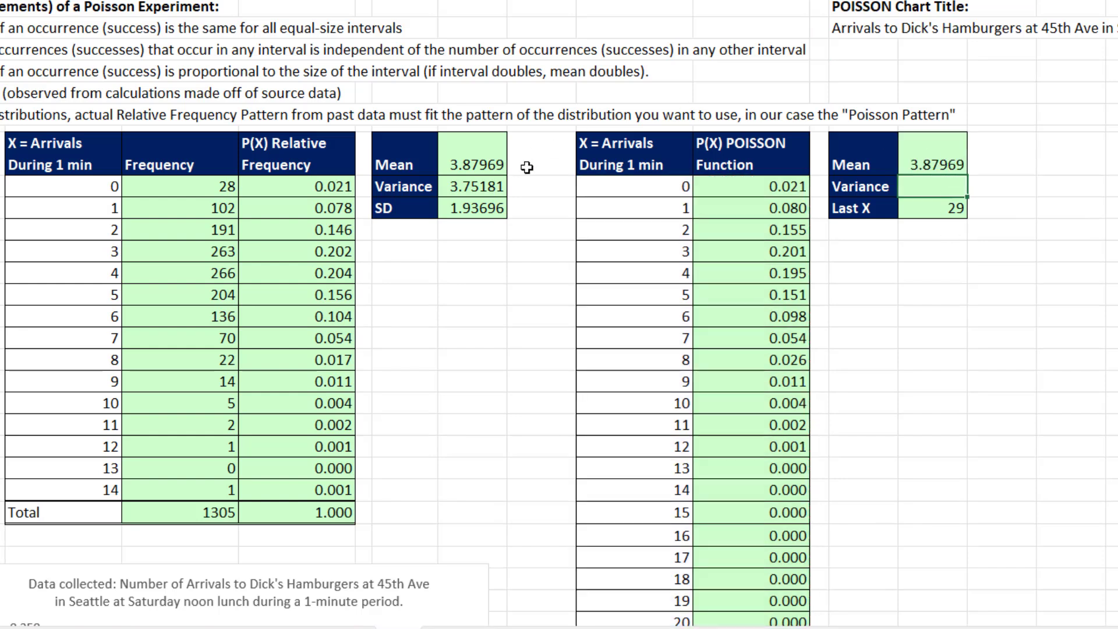
Start a SUMPRODUCT variance formula in O13 with the squared deviations (K13#-O12)^2 as its first array.
{"action": "type", "text": "=sump"}
{"action": "key", "text": "Tab"}
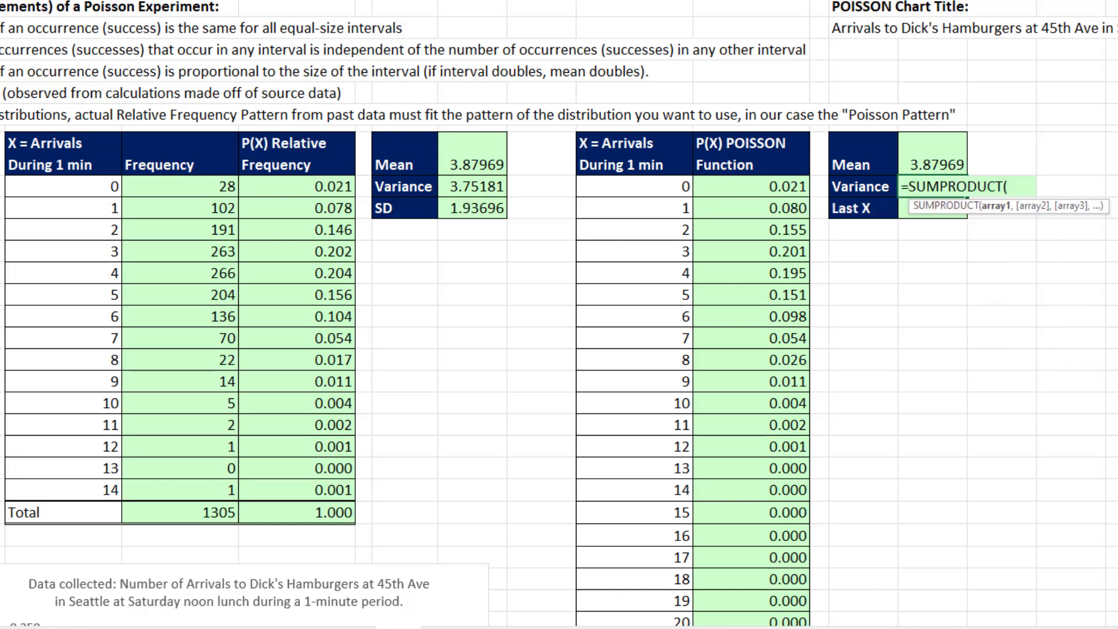
{"action": "type", "text": "("}
{"action": "left_click_drag", "start_coordinate": [651, 187], "coordinate": [685, 500]}
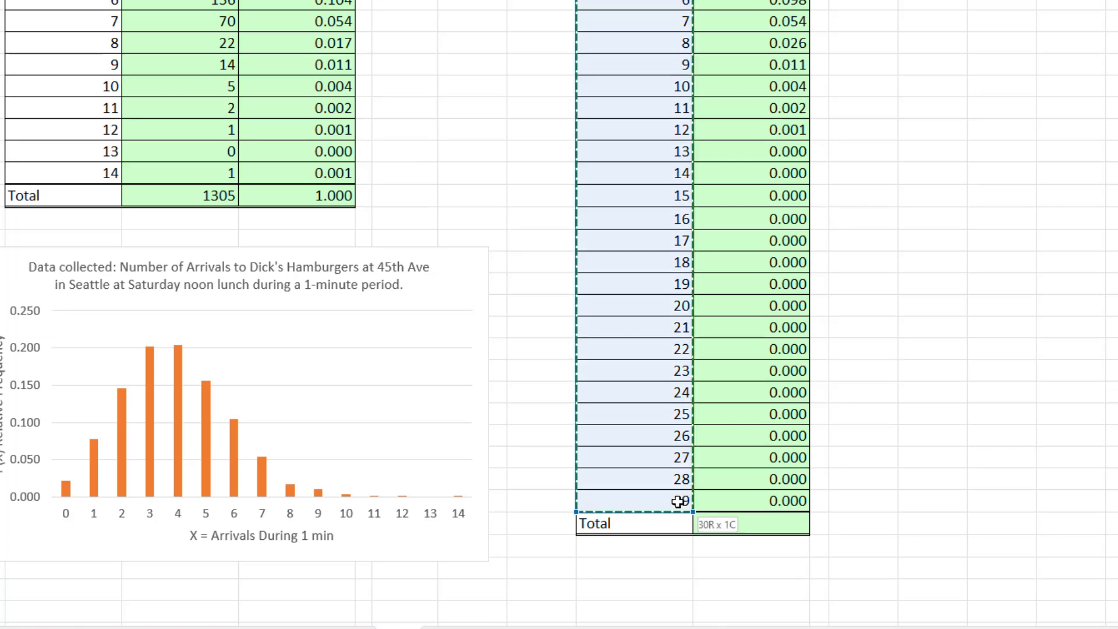
{"action": "type", "text": "-"}
{"action": "left_click", "coordinate": [940, 169]}
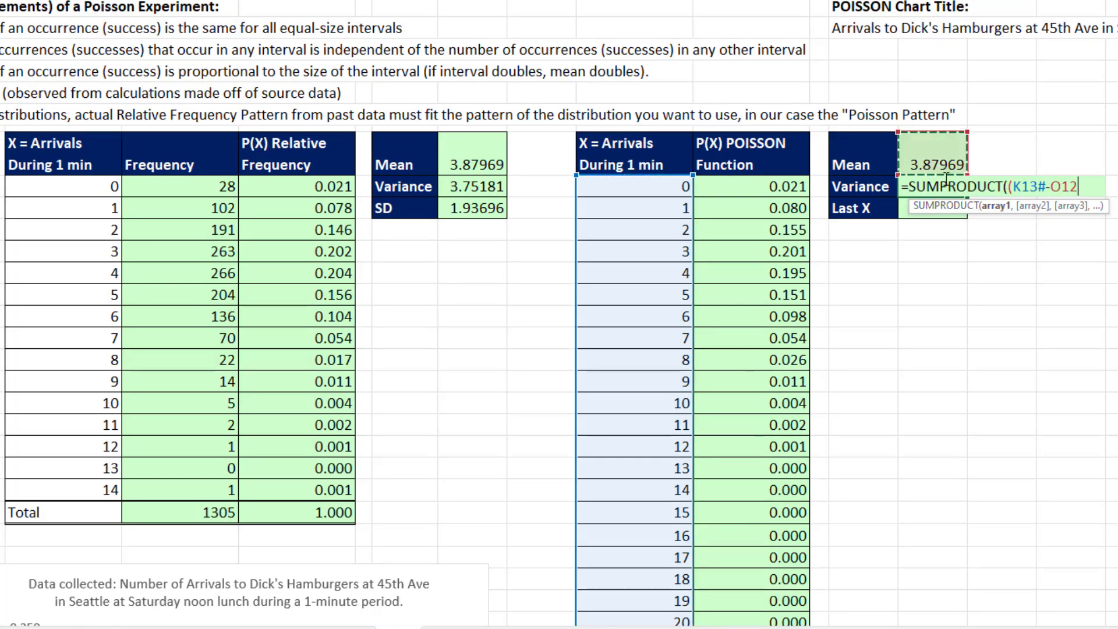
{"action": "type", "text": ")^2"}
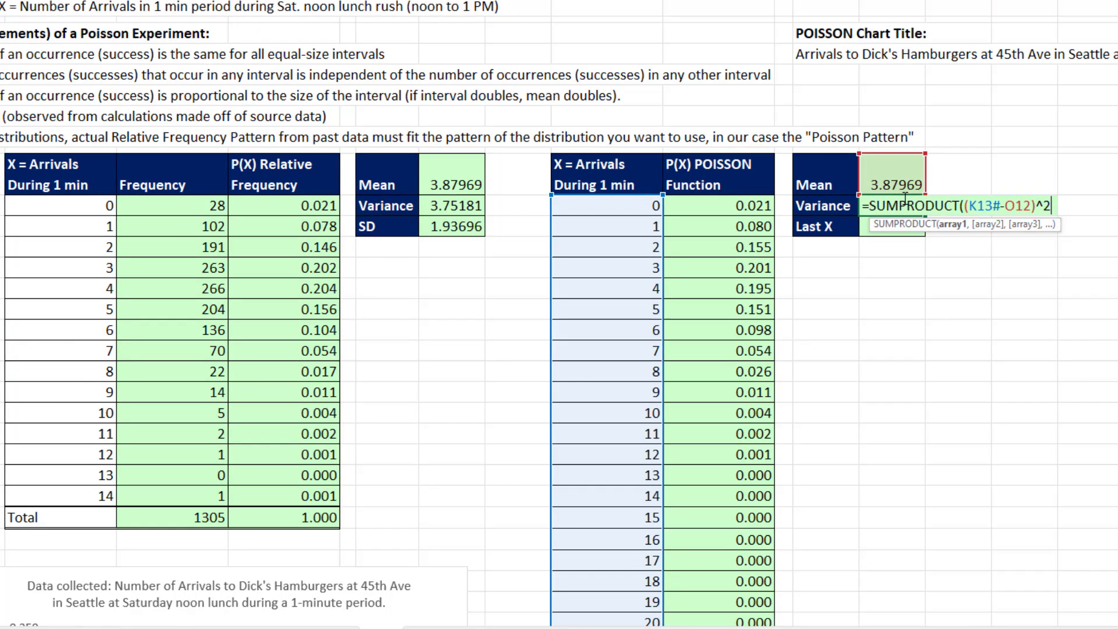
Complete the variance formula with the Poisson probabilities L13# as the second array, and check the POISSON.DIST formula in L13.
{"action": "type", "text": ","}
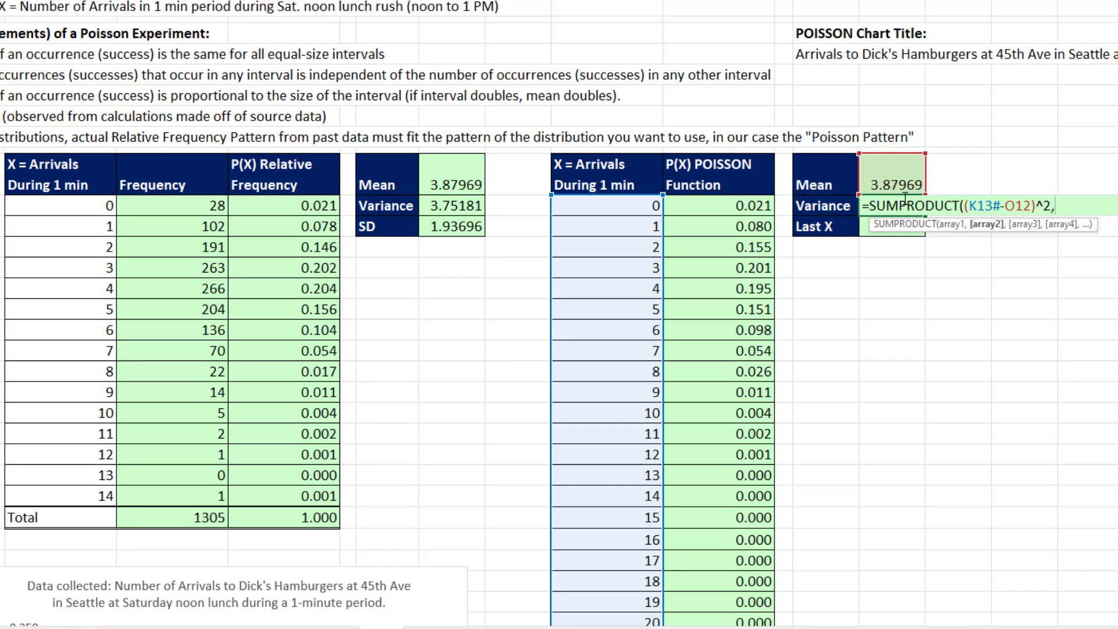
{"action": "left_click", "coordinate": [717, 206]}
{"action": "scroll", "coordinate": [735, 416], "scroll_direction": "down", "scroll_amount": 3}
{"action": "scroll", "coordinate": [735, 416], "scroll_direction": "down", "scroll_amount": 1}
{"action": "left_click", "coordinate": [741, 569], "text": "shift"}
{"action": "key", "text": "ctrl+BackSpace"}
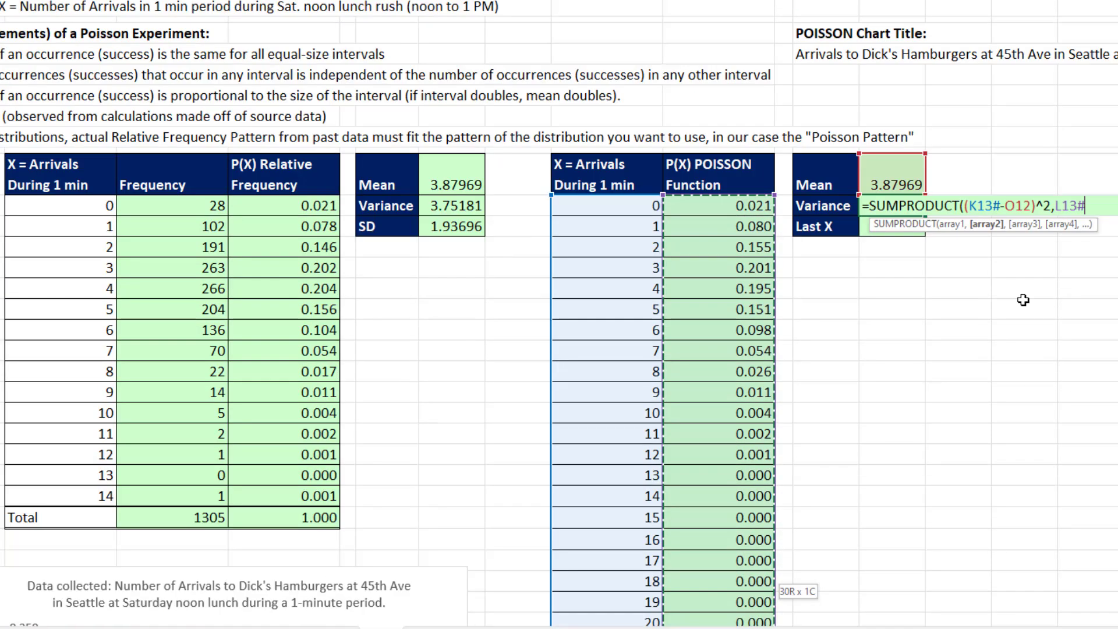
{"action": "type", "text": ")"}
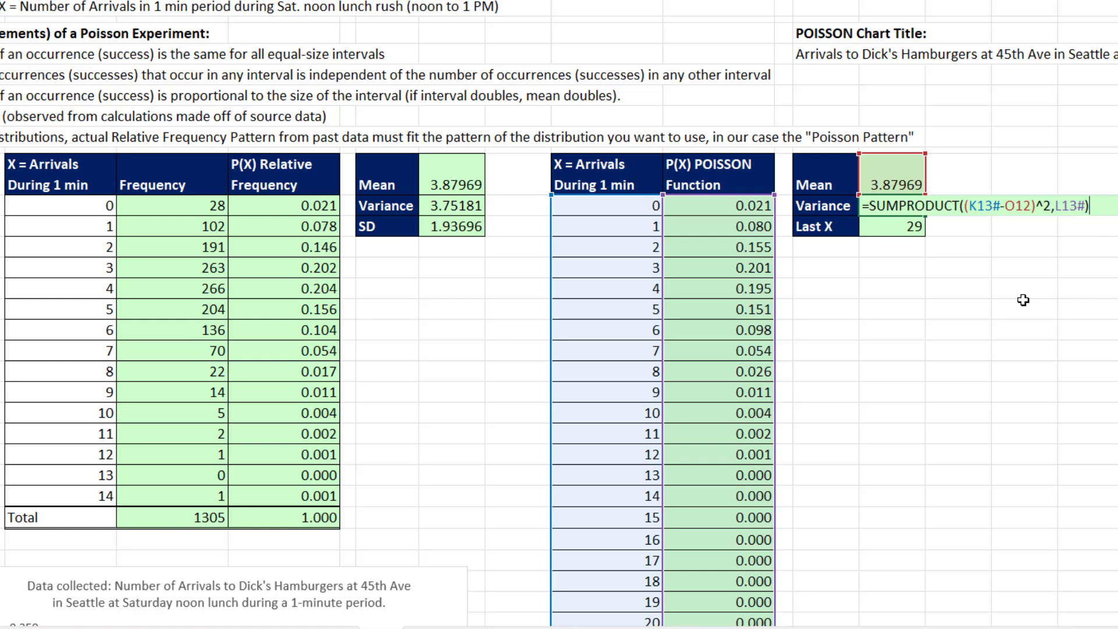
{"action": "key", "text": "Return"}
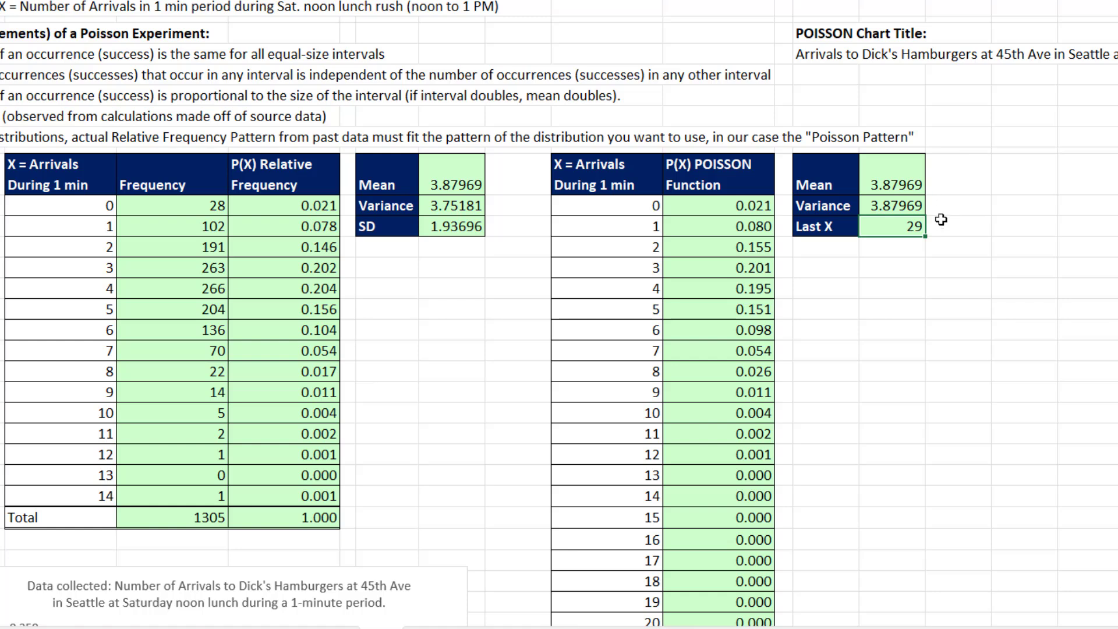
{"action": "double_click", "coordinate": [717, 205]}
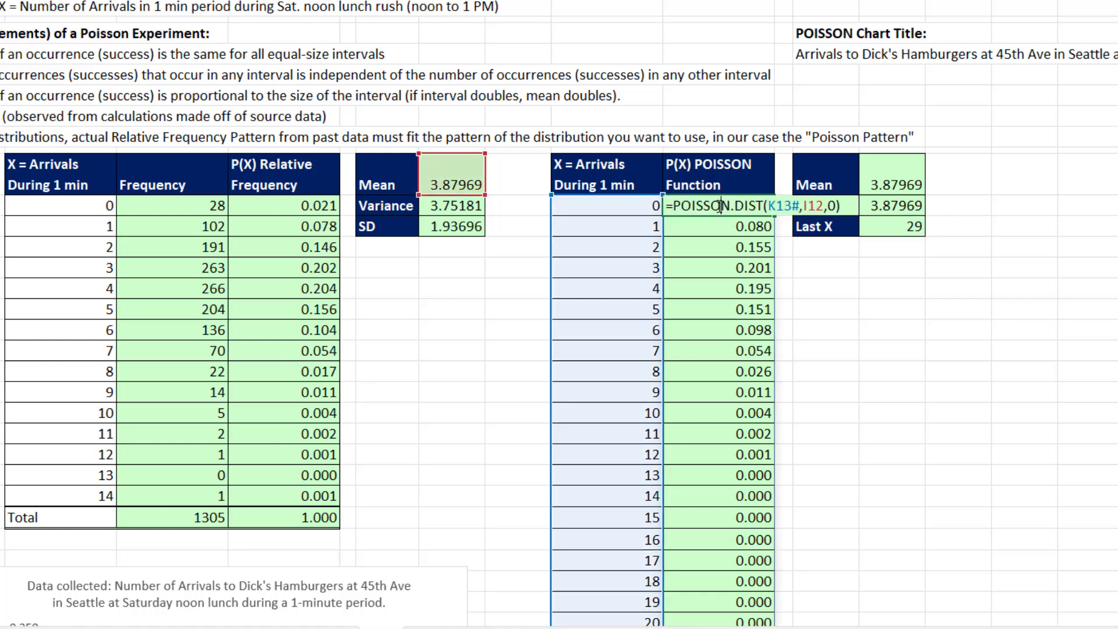
{"action": "key", "text": "Escape"}
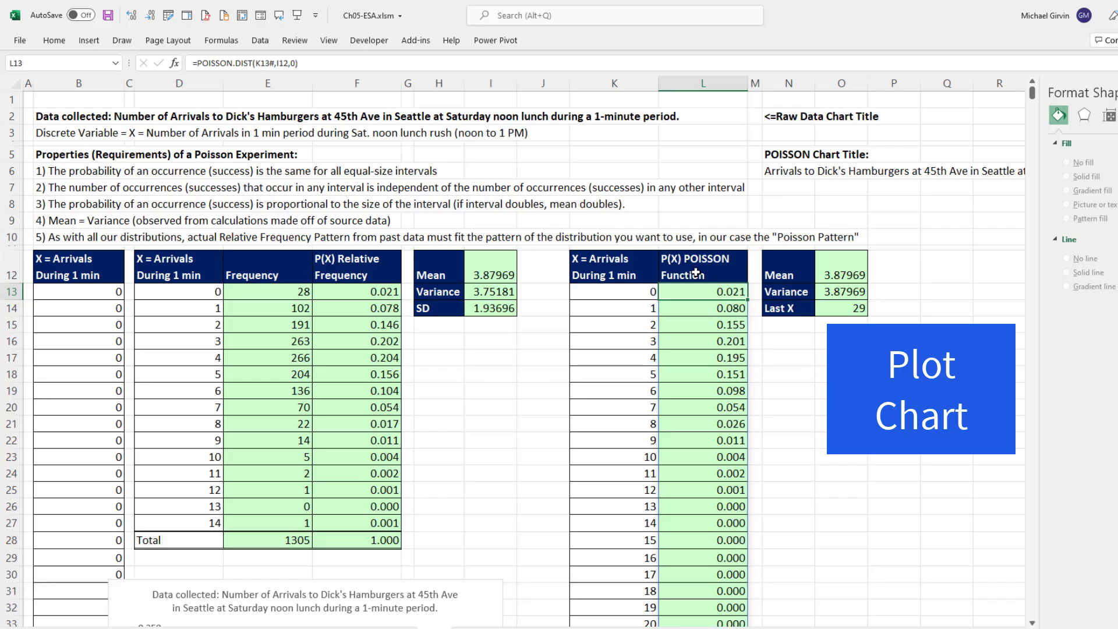
Insert a 2-D clustered column chart from the Poisson probabilities with their header, L12:L42, excluding the total row.
{"action": "left_click", "coordinate": [715, 185]}
{"action": "scroll", "coordinate": [716, 187], "scroll_direction": "down", "scroll_amount": 5}
{"action": "left_click", "coordinate": [728, 529], "text": "shift"}
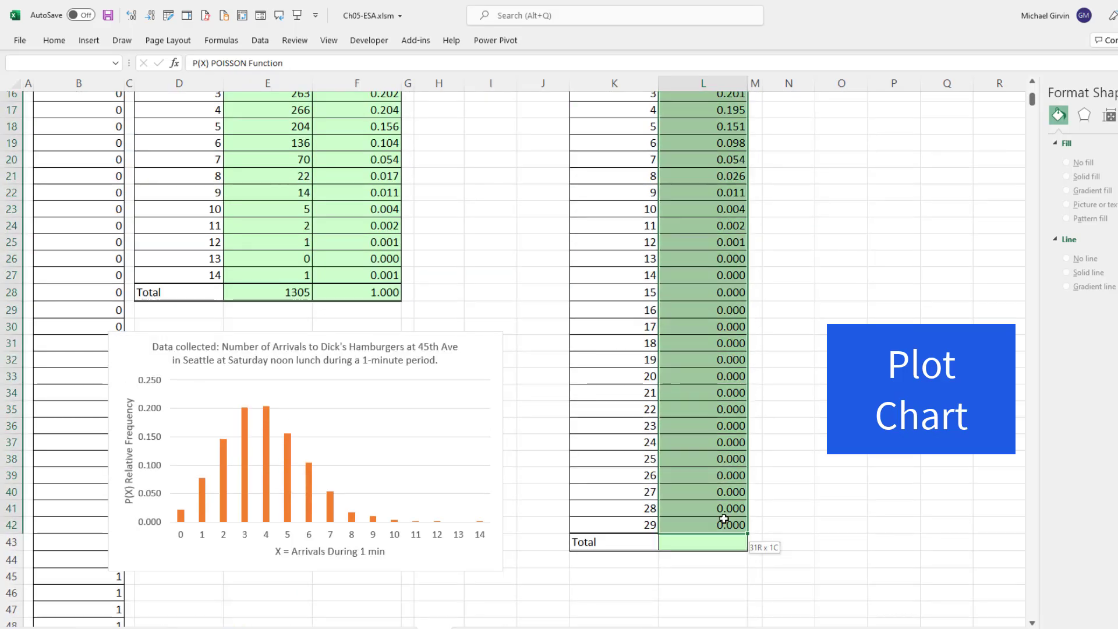
{"action": "scroll", "coordinate": [757, 527], "scroll_direction": "up", "scroll_amount": 5}
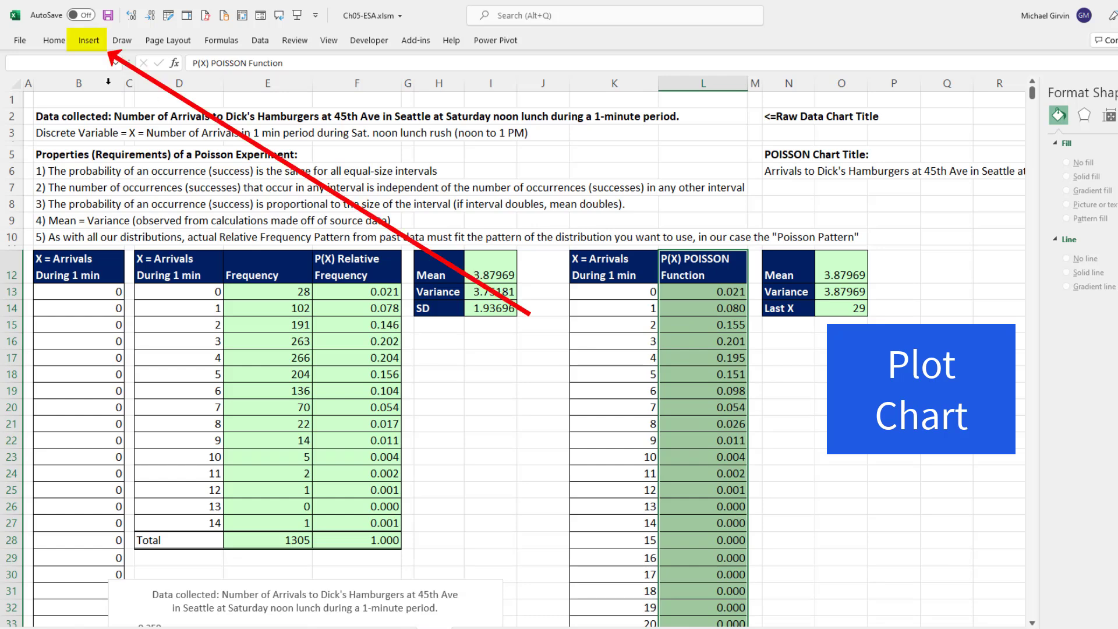
{"action": "left_click", "coordinate": [90, 42]}
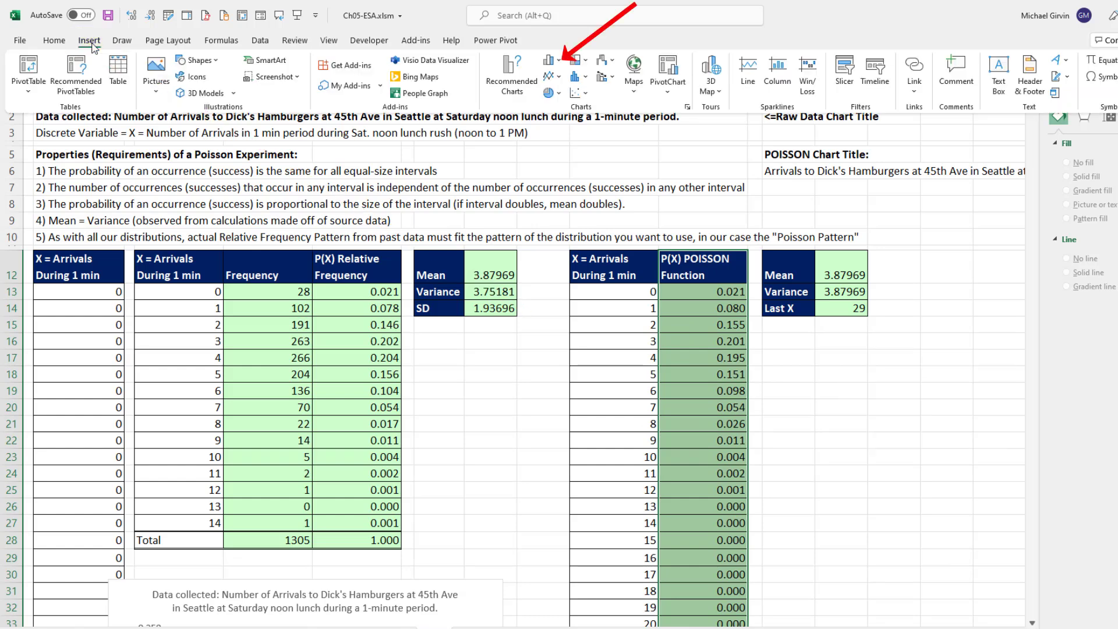
{"action": "left_click", "coordinate": [551, 60]}
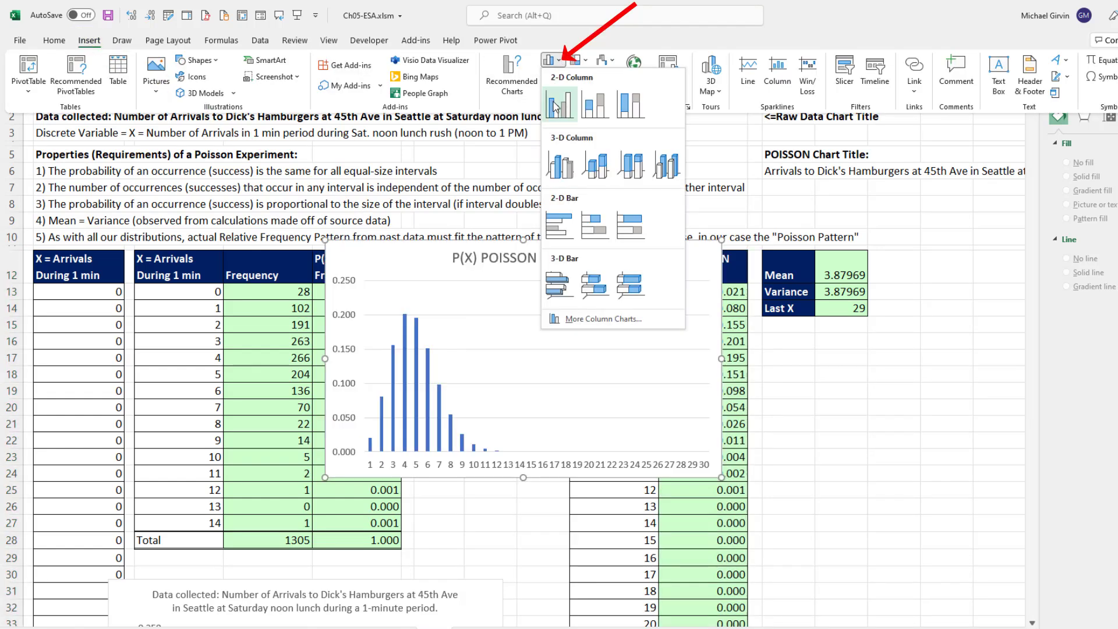
{"action": "left_click", "coordinate": [555, 107]}
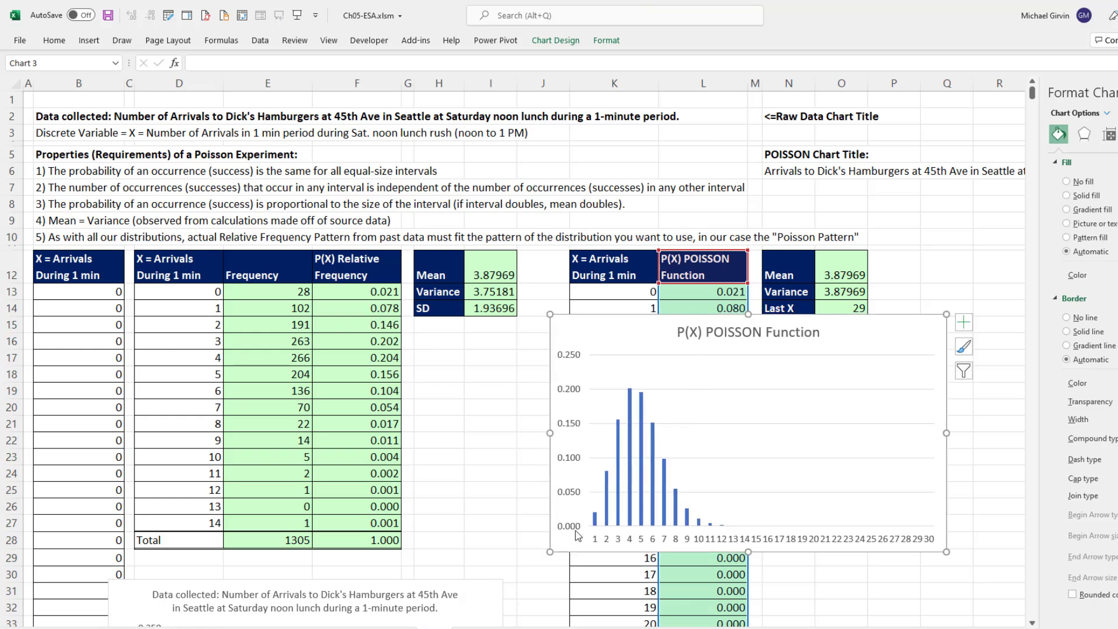
Link the new chart's title to the POISSON chart title text in N6 and set its font size to 10.
{"action": "left_click", "coordinate": [717, 338]}
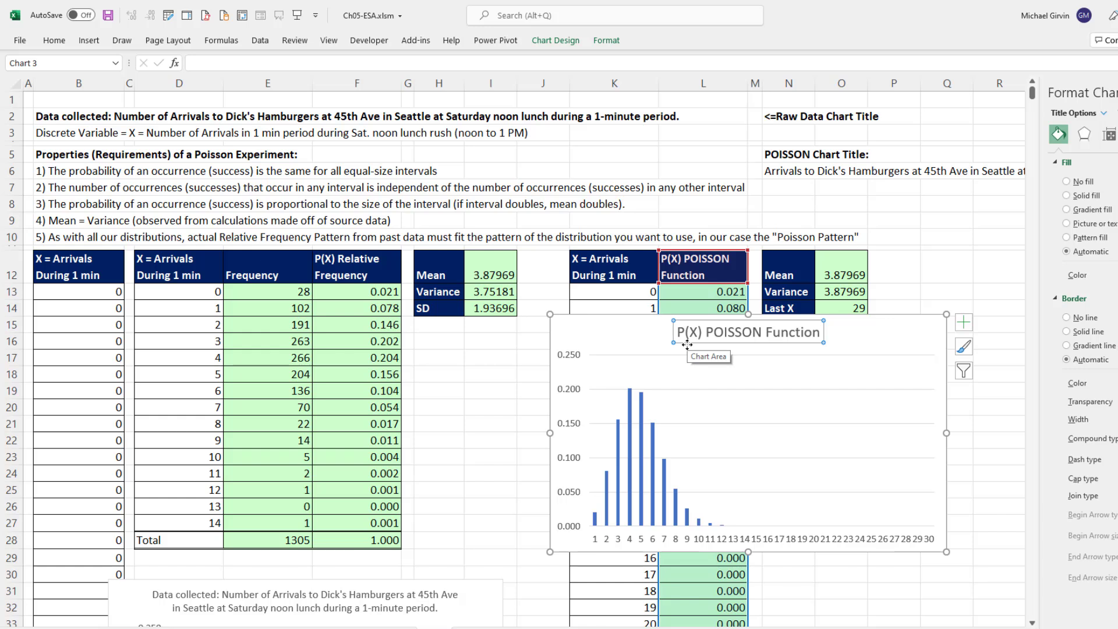
{"action": "type", "text": "="}
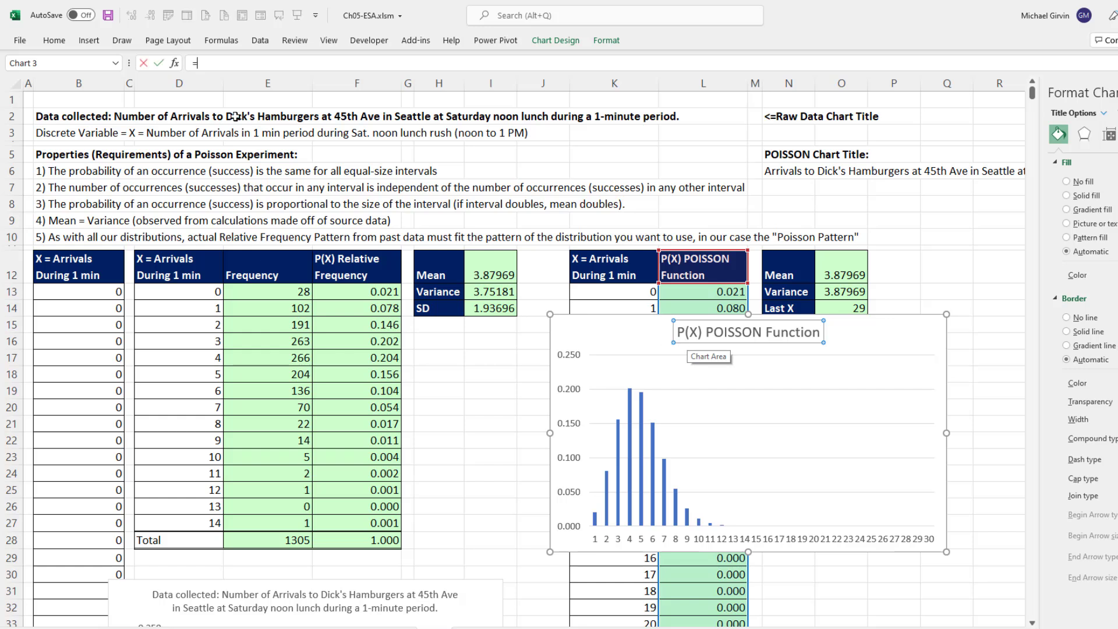
{"action": "left_click", "coordinate": [793, 174]}
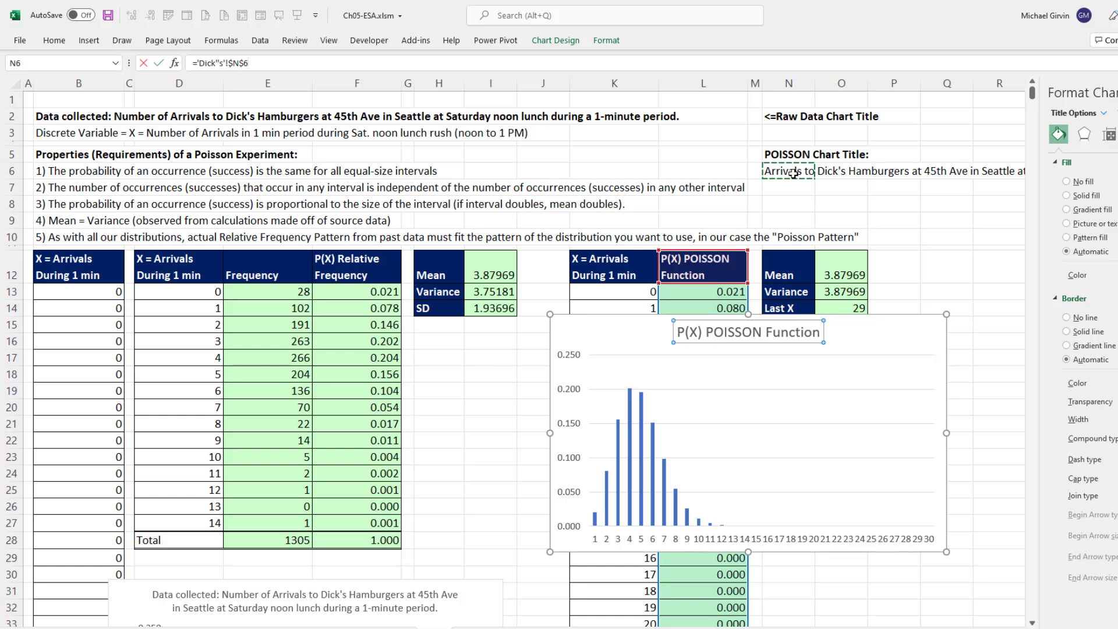
{"action": "key", "text": "Return"}
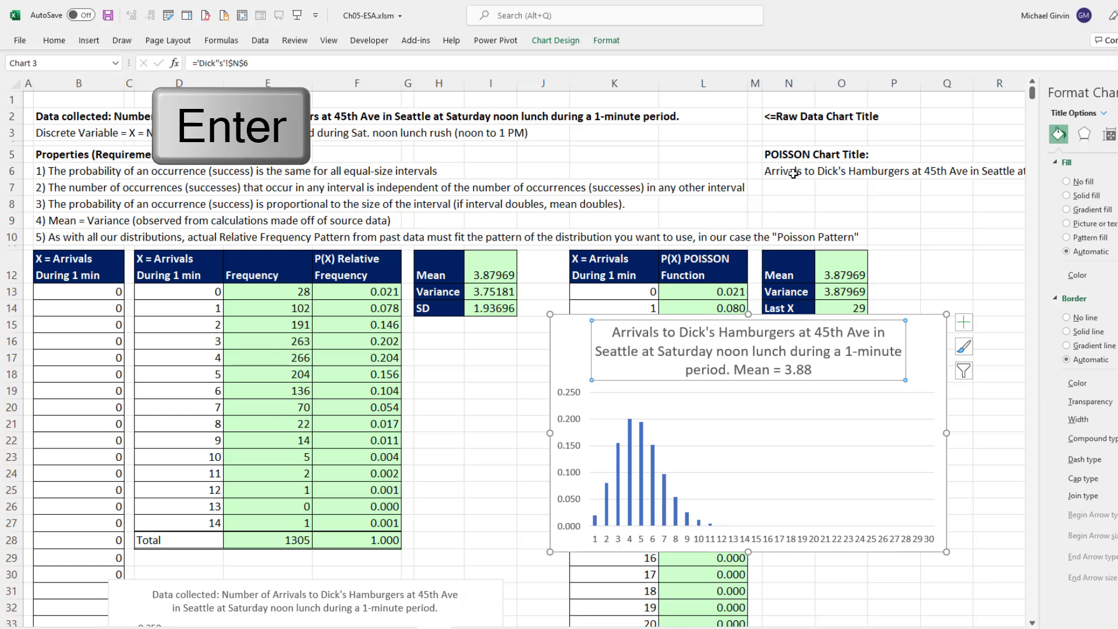
{"action": "left_click", "coordinate": [47, 45]}
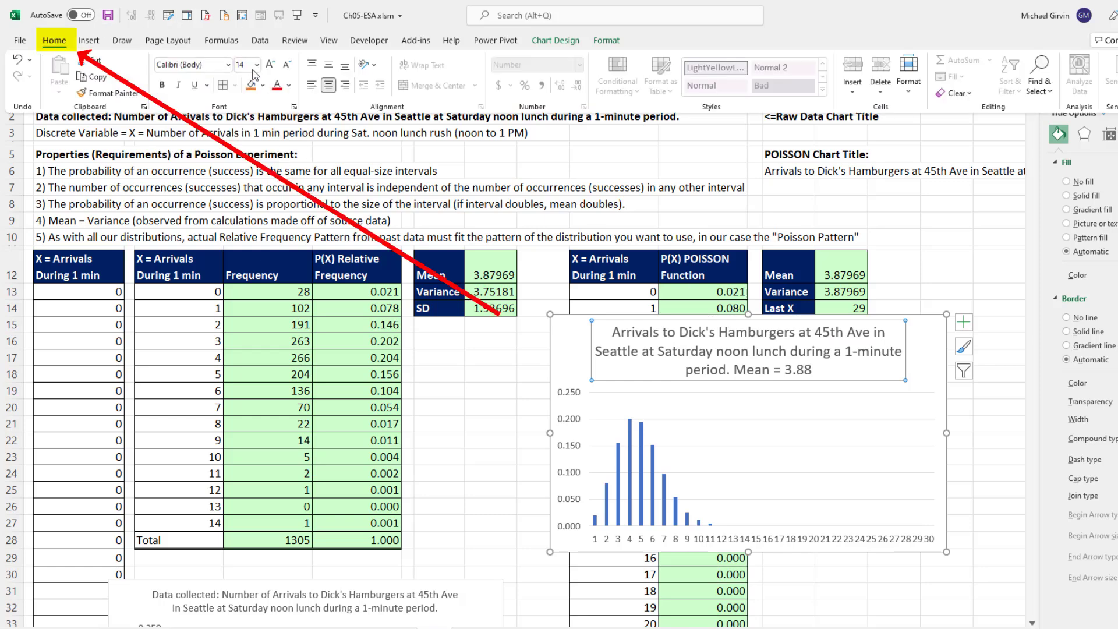
{"action": "left_click", "coordinate": [256, 65]}
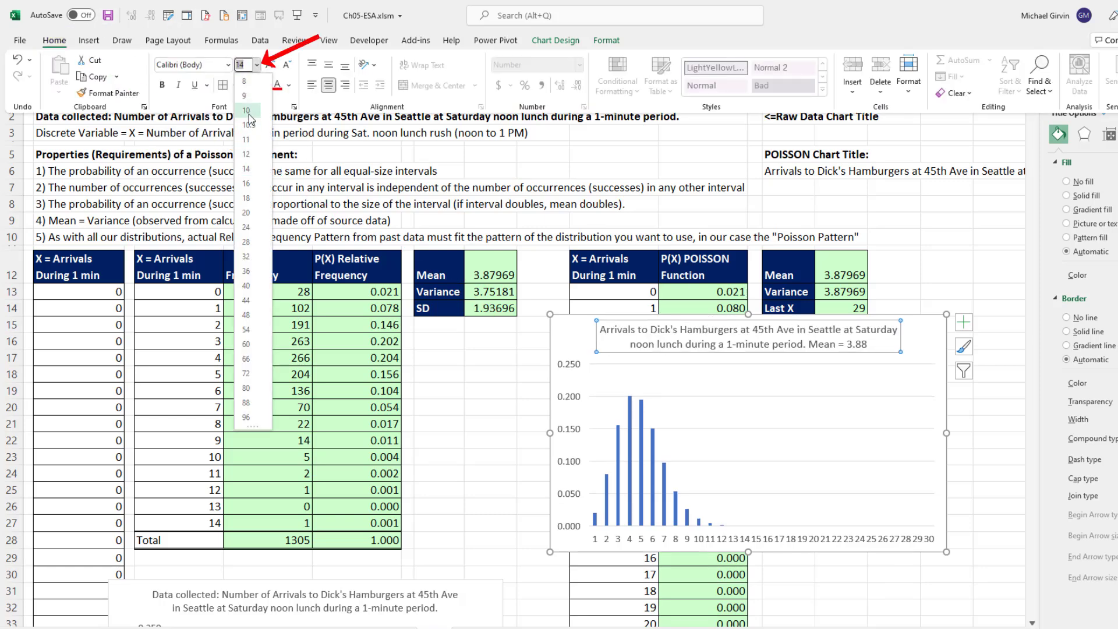
{"action": "left_click", "coordinate": [245, 110]}
Add axis titles to the Poisson chart and link the vertical one to the probability column header in L12.
{"action": "left_click", "coordinate": [964, 321]}
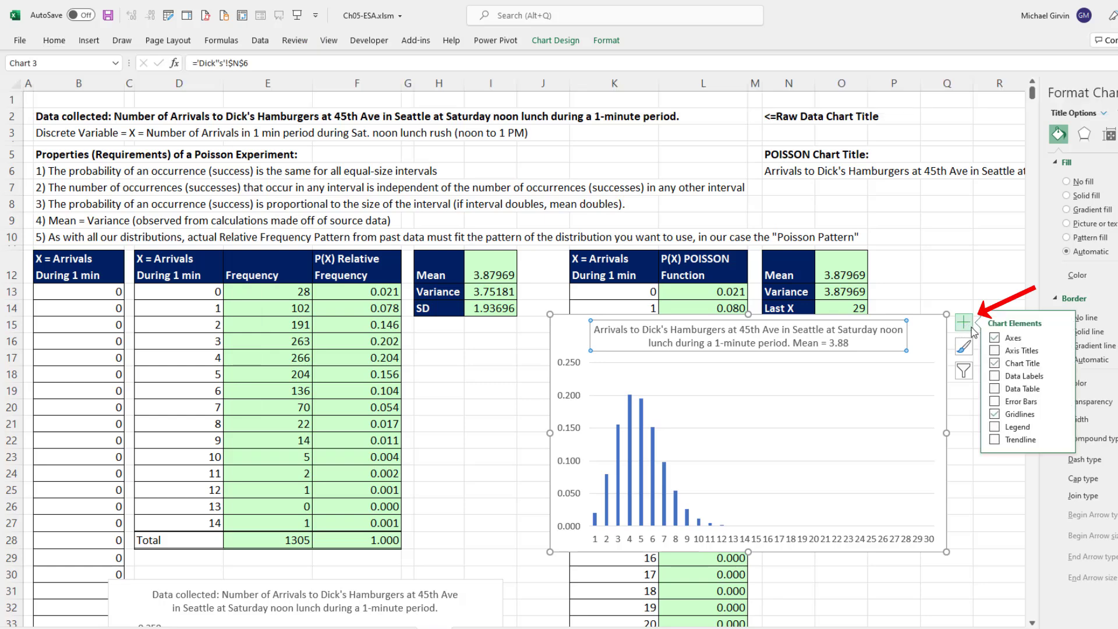
{"action": "left_click", "coordinate": [996, 351]}
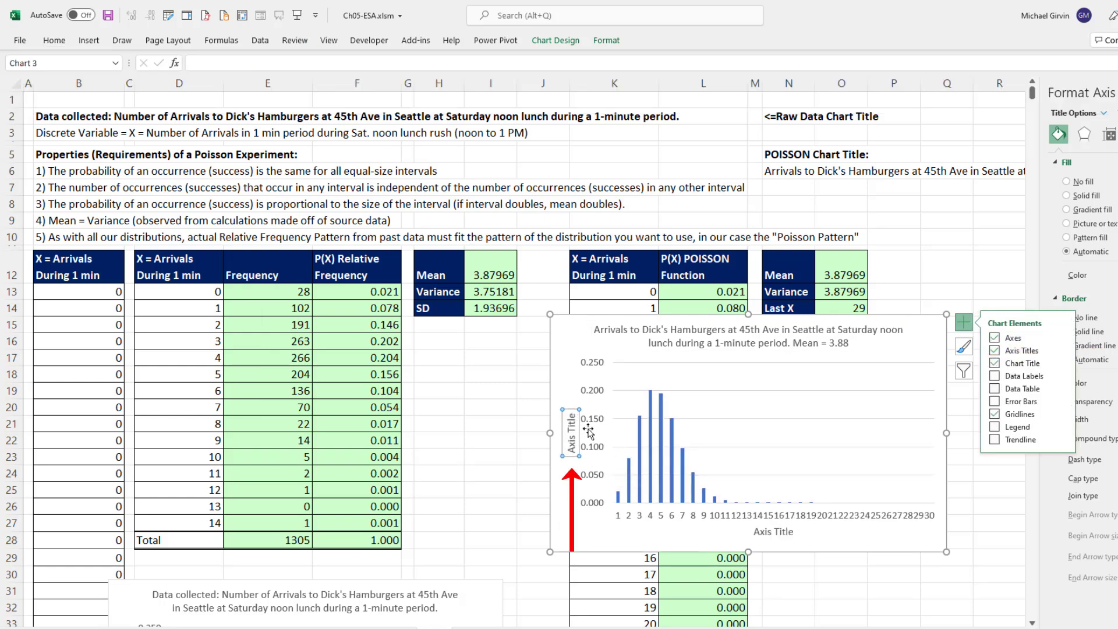
{"action": "type", "text": "="}
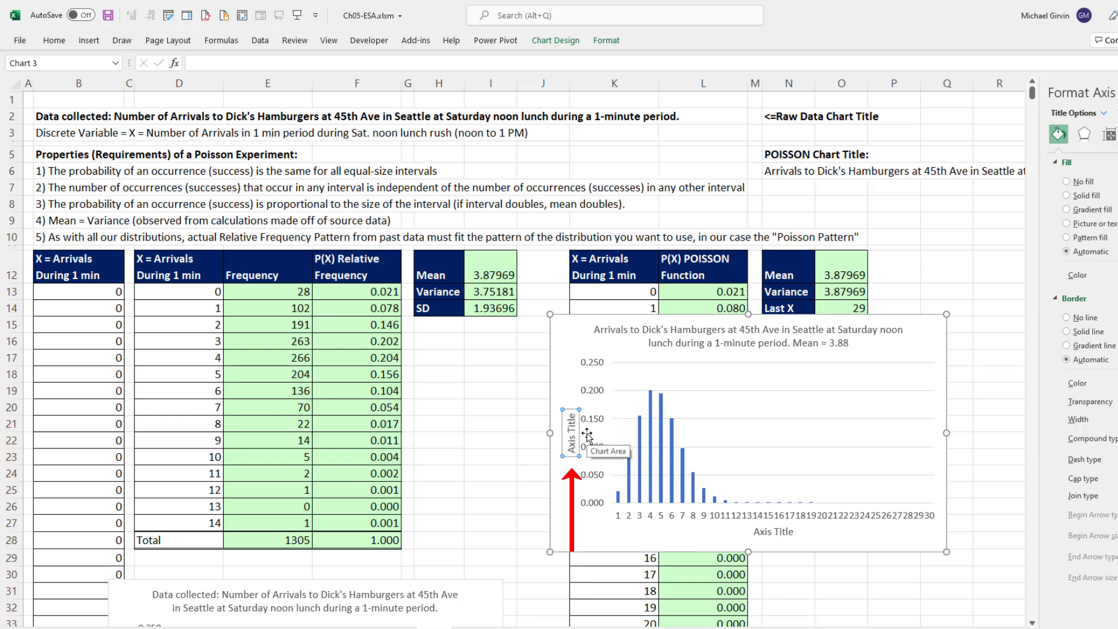
{"action": "mouse_move", "coordinate": [685, 287]}
{"action": "left_mouse_down"}
{"action": "mouse_move", "coordinate": [746, 245]}
{"action": "mouse_move", "coordinate": [651, 245]}
{"action": "left_mouse_up"}
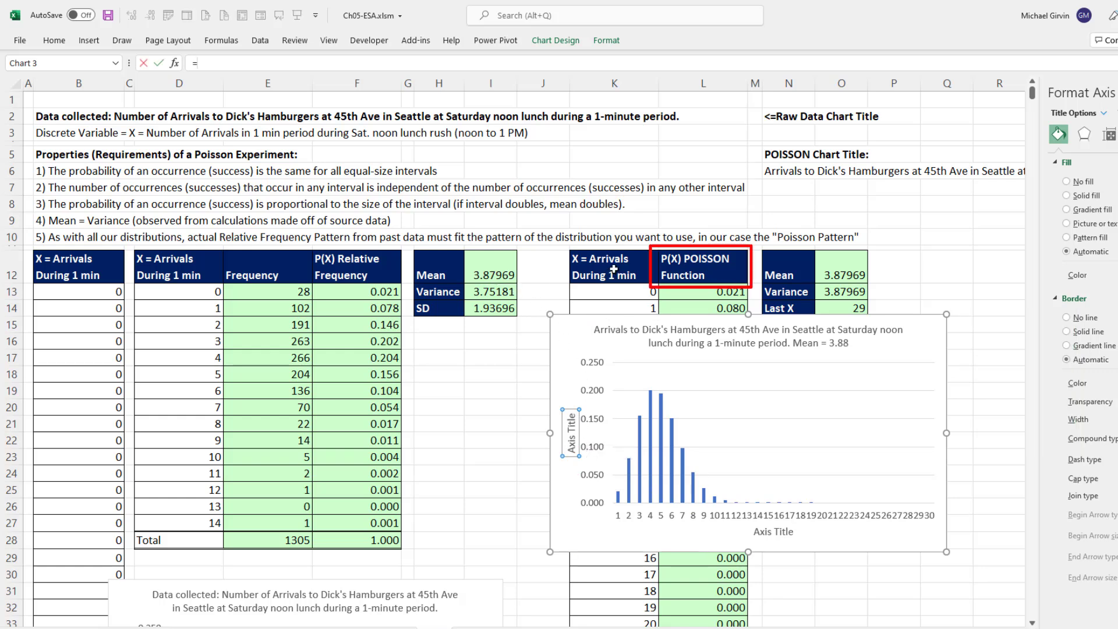
{"action": "left_click", "coordinate": [717, 267]}
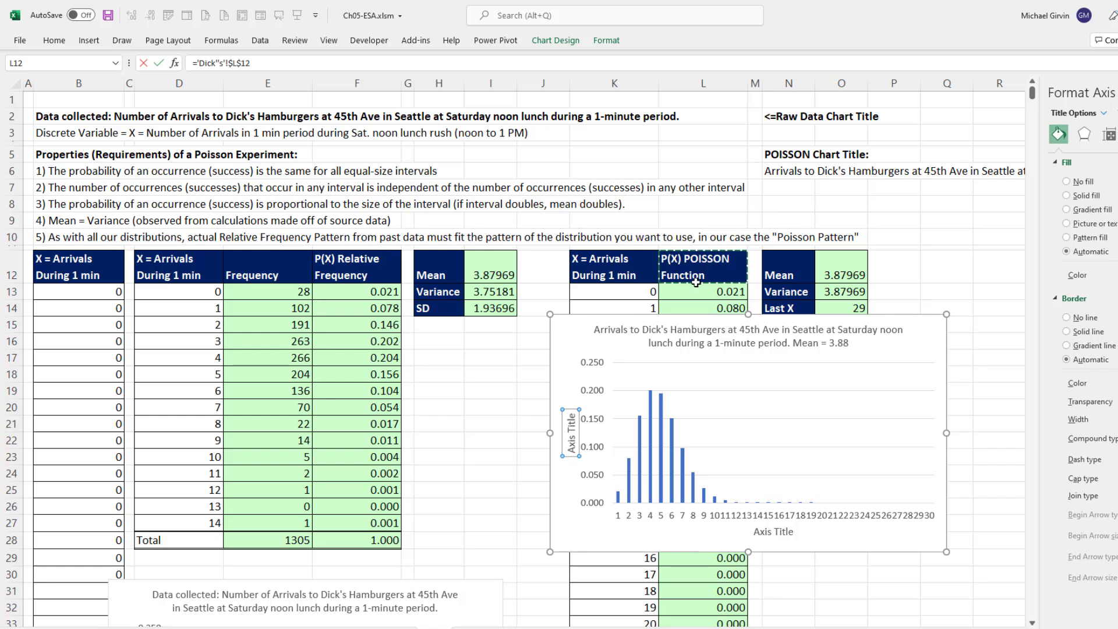
{"action": "key", "text": "Return"}
Link the Poisson chart's horizontal axis title to the arrivals column header in K12.
{"action": "left_click", "coordinate": [767, 534]}
{"action": "type", "text": "="}
{"action": "left_click", "coordinate": [623, 259]}
{"action": "key", "text": "Return"}
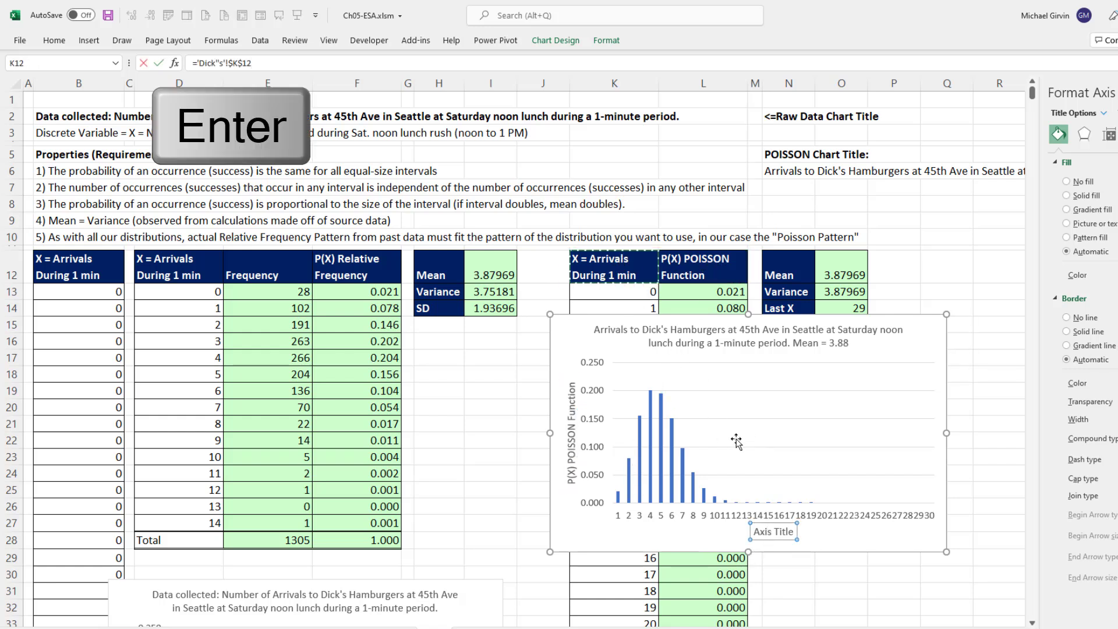
Move the Poisson chart down beside the collected-data chart for comparison, and review the POISSON.DIST formula in L13.
{"action": "scroll", "coordinate": [821, 501], "scroll_direction": "down", "scroll_amount": 3}
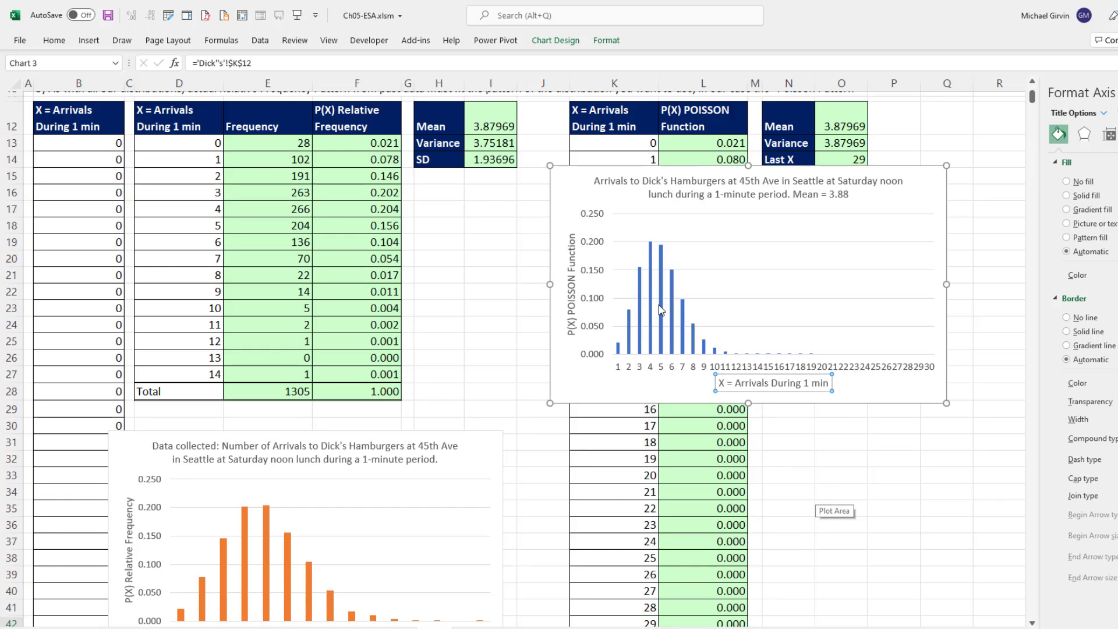
{"action": "left_click_drag", "start_coordinate": [602, 161], "coordinate": [580, 421]}
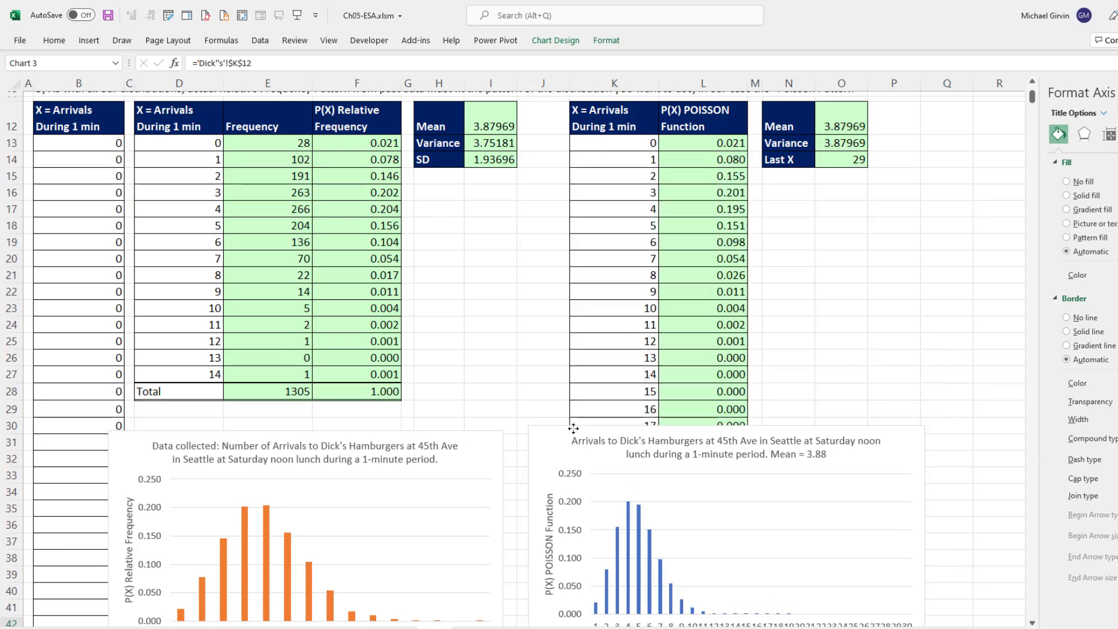
{"action": "scroll", "coordinate": [580, 421], "scroll_direction": "down", "scroll_amount": 4}
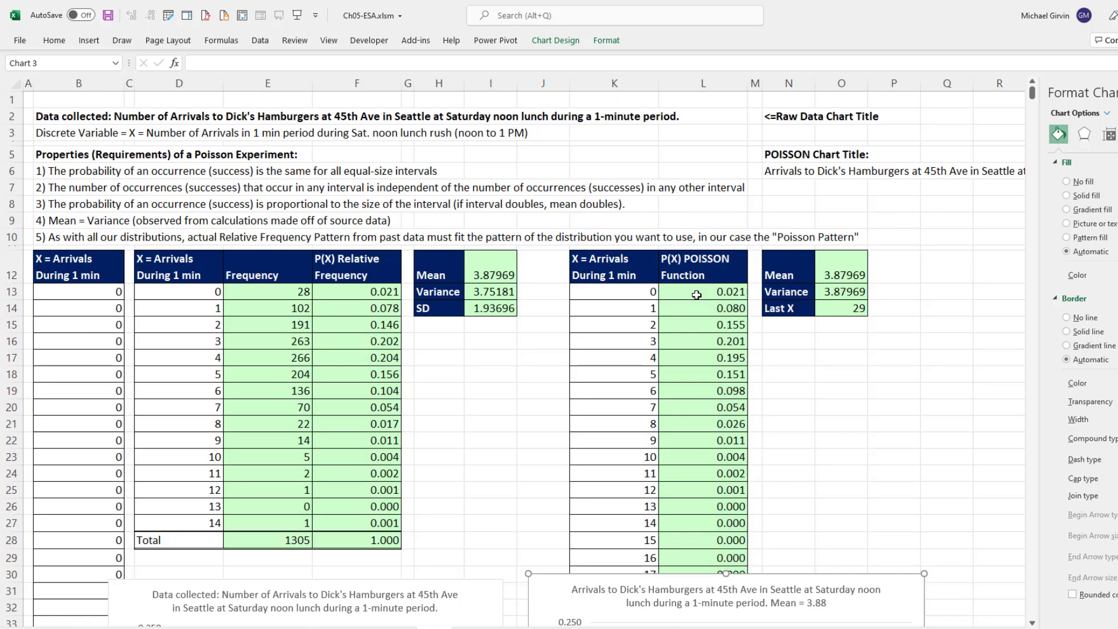
{"action": "key", "text": "F2"}
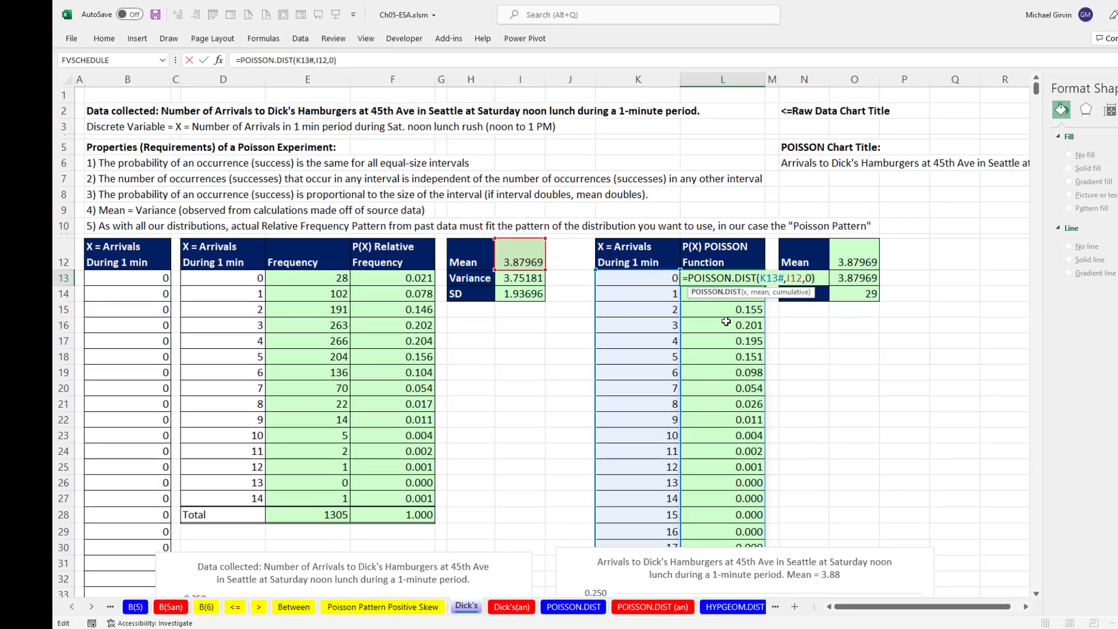
{"action": "key", "text": "Escape"}
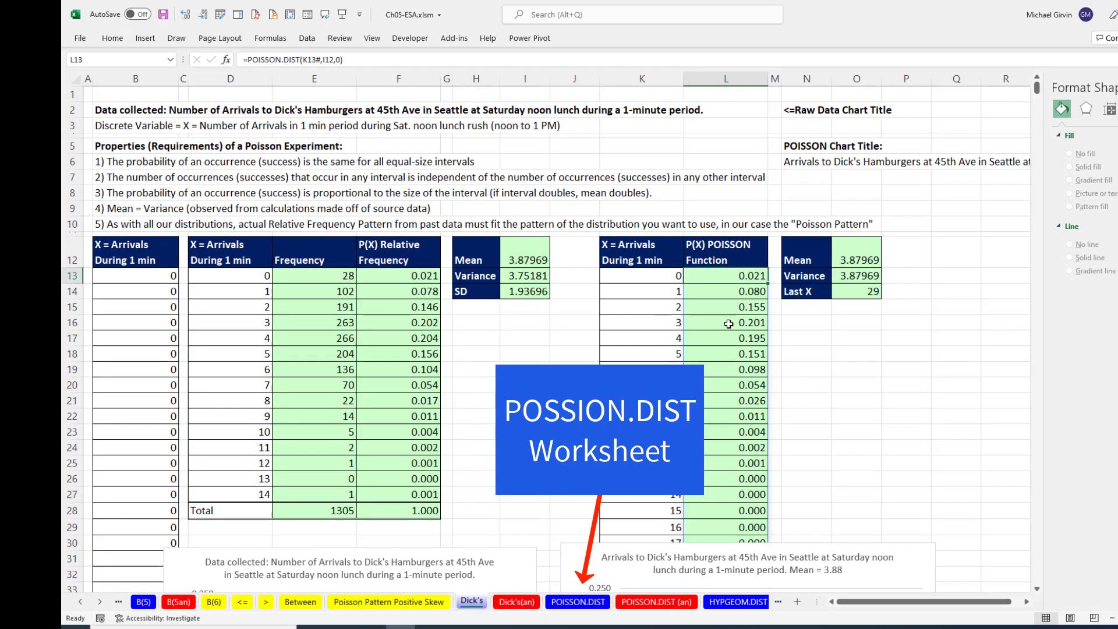
Go to the POISSON.DIST sheet and inspect the formula that calculates the constant e in AA24.
{"action": "left_click", "coordinate": [579, 602]}
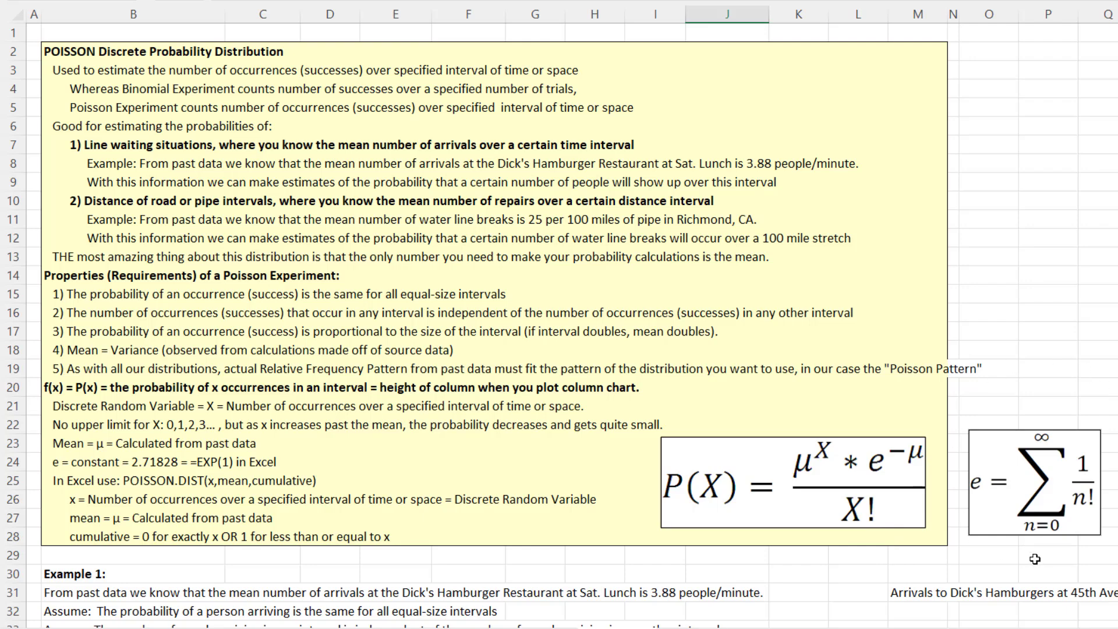
{"action": "scroll", "coordinate": [1057, 571], "scroll_direction": "right", "scroll_amount": 3}
{"action": "scroll", "coordinate": [506, 332], "scroll_direction": "right", "scroll_amount": 5}
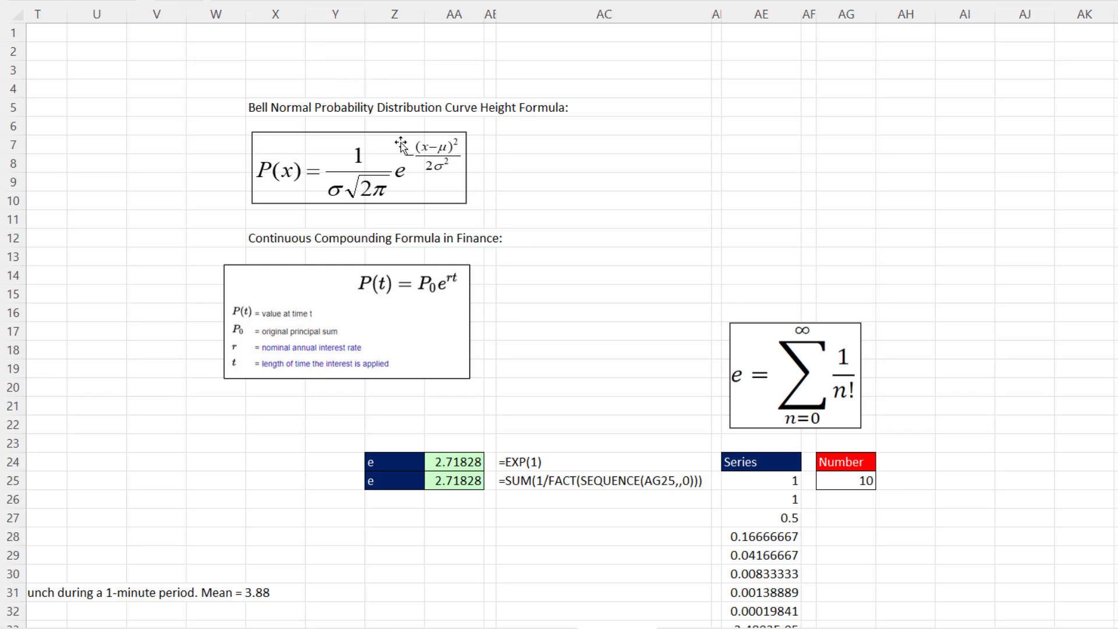
{"action": "double_click", "coordinate": [474, 461]}
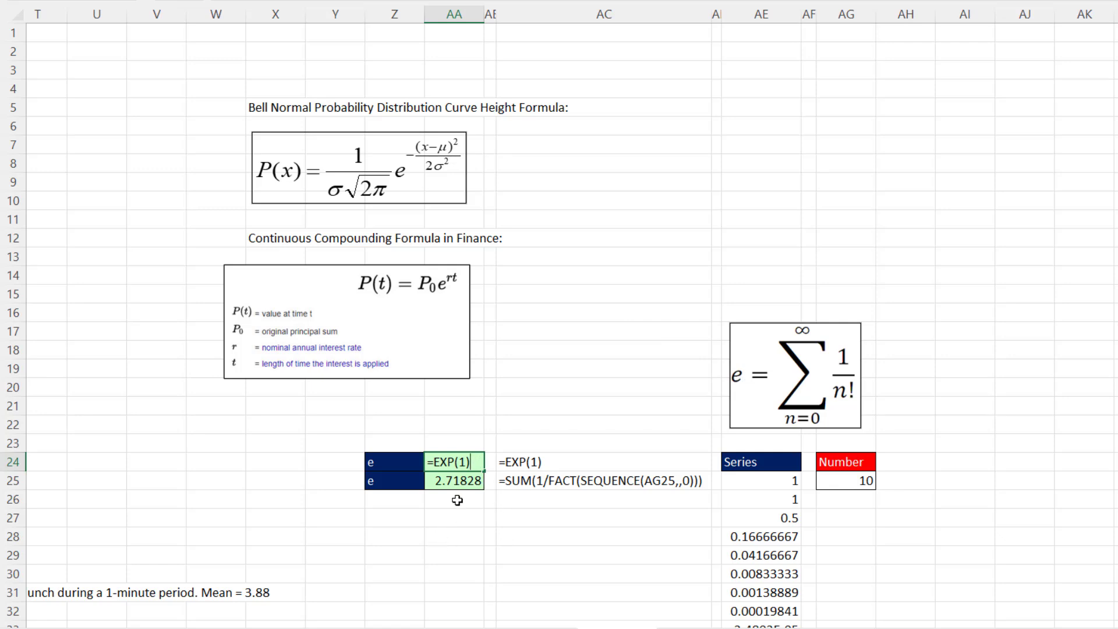
Review the EXP(1) formula for e in AA24 and the factorial series formula in AE25.
{"action": "left_click", "coordinate": [464, 461]}
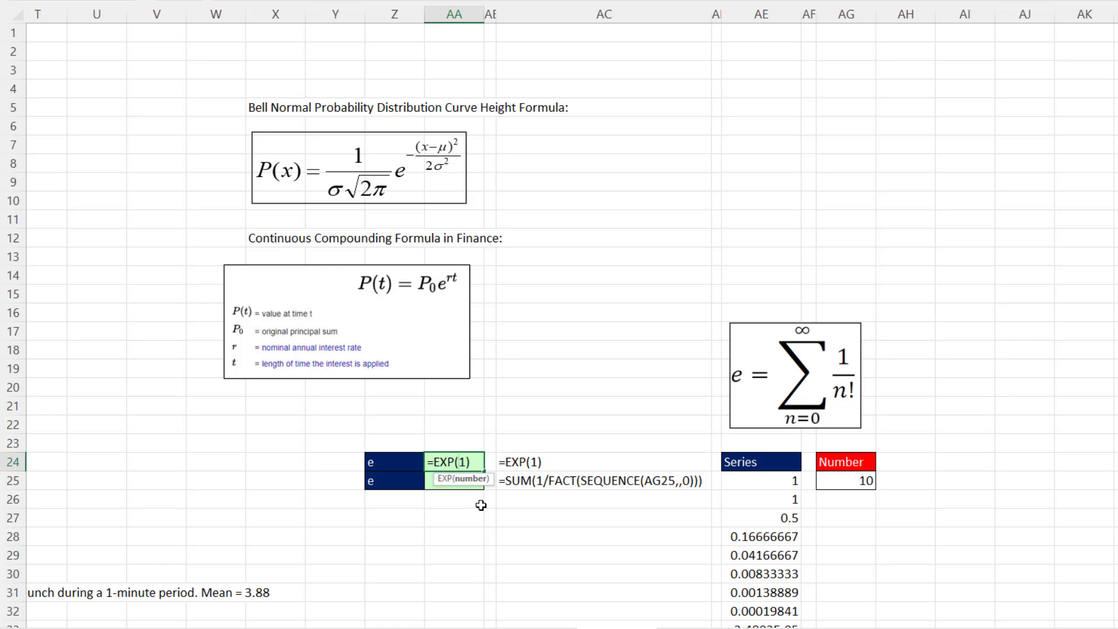
{"action": "key", "text": "Return"}
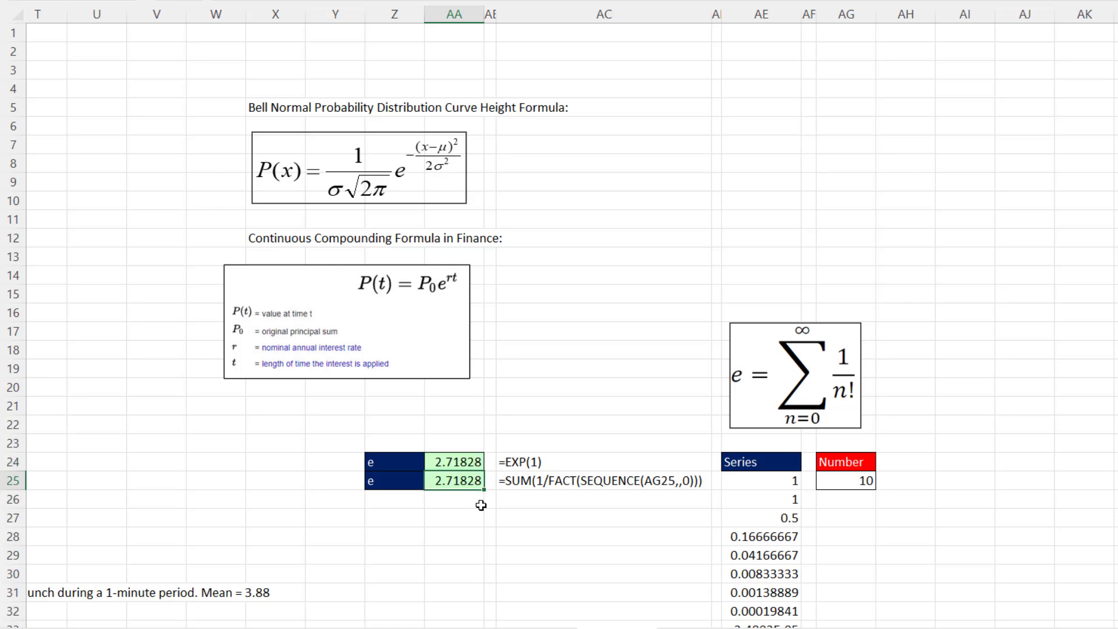
{"action": "double_click", "coordinate": [753, 477]}
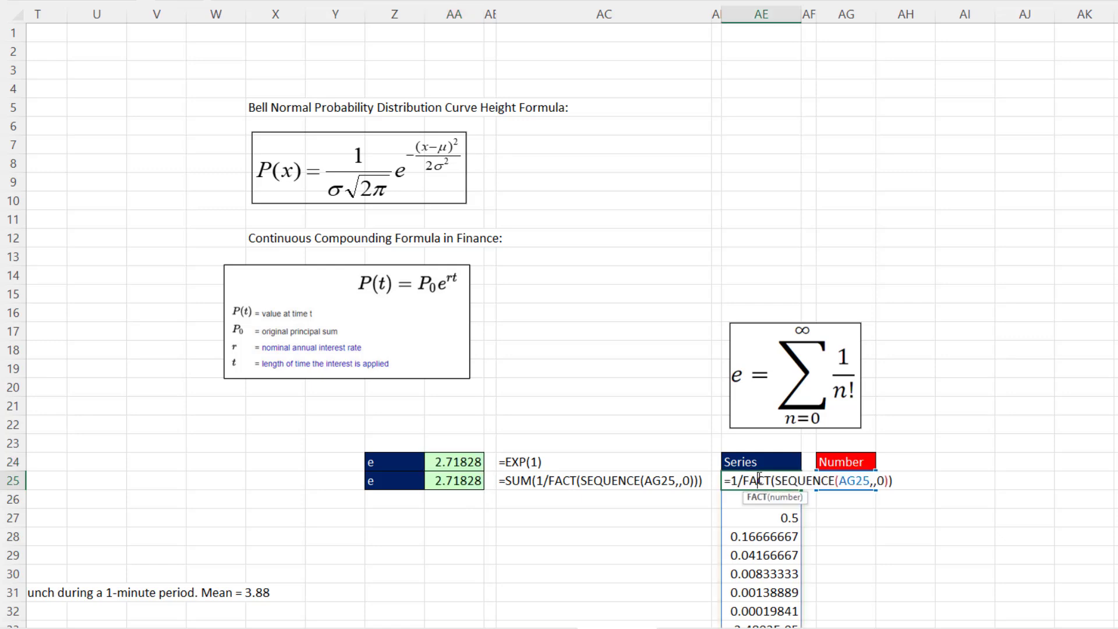
{"action": "key", "text": "Escape"}
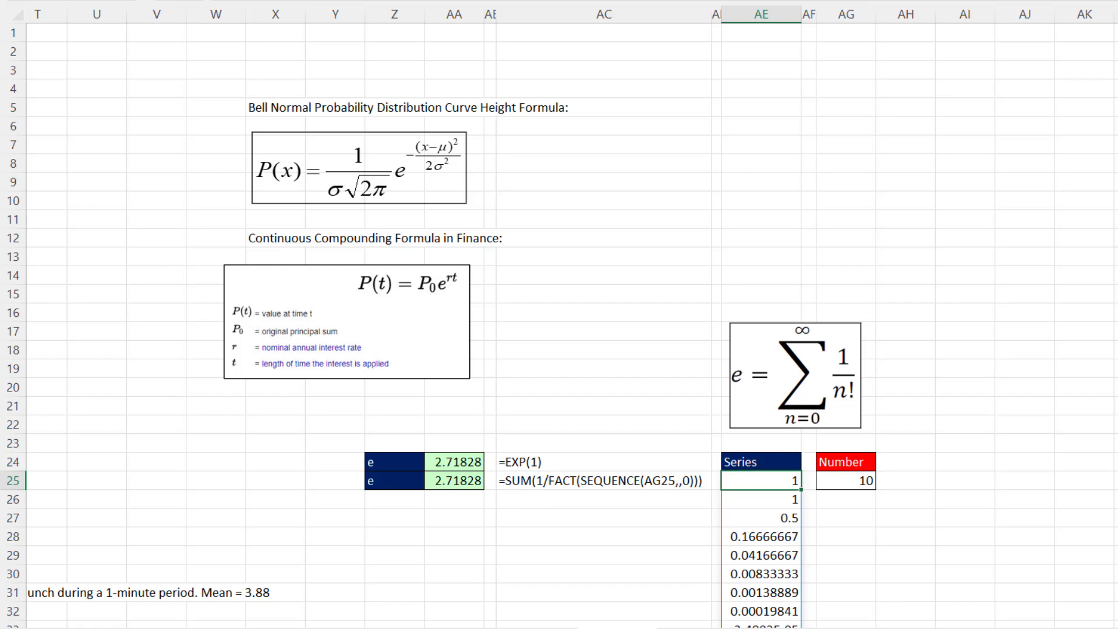
In Example 1, calculate P(0) in C39 with =POISSON.DIST(C38,C37,0), and check it against the manual formula in E39.
{"action": "scroll", "coordinate": [853, 482], "scroll_direction": "left", "scroll_amount": 10}
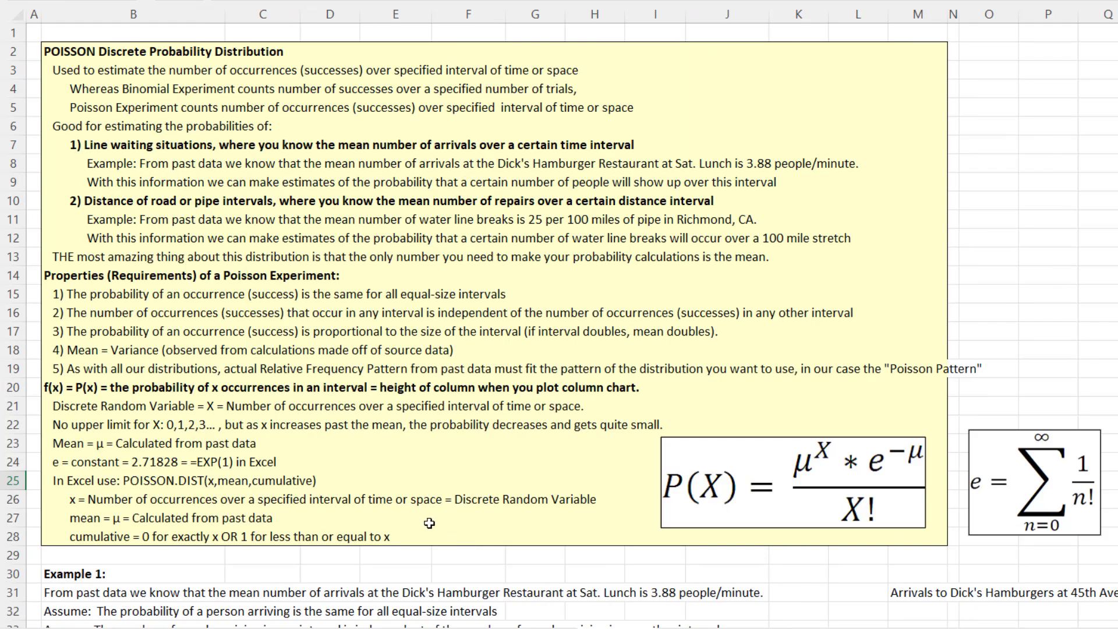
{"action": "scroll", "coordinate": [425, 513], "scroll_direction": "down", "scroll_amount": 4}
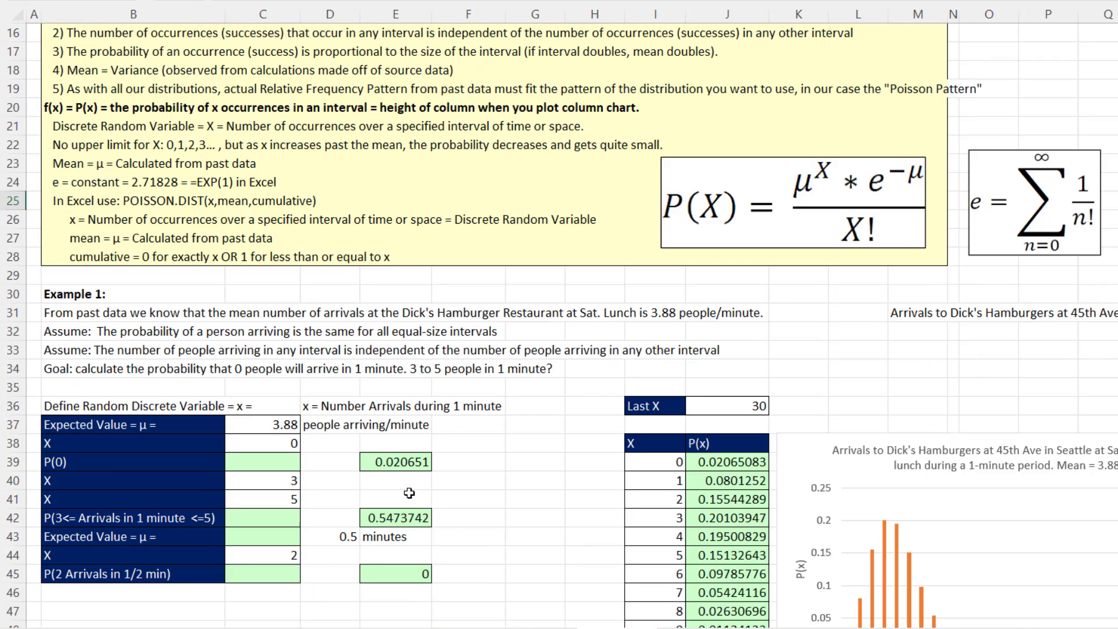
{"action": "scroll", "coordinate": [396, 462], "scroll_direction": "down", "scroll_amount": 3}
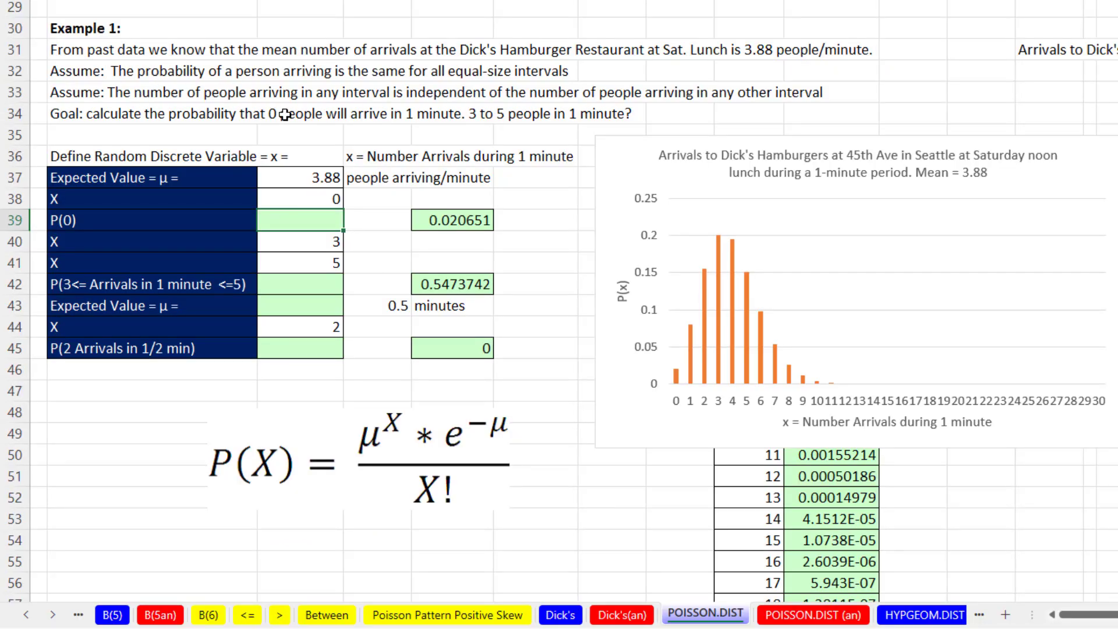
{"action": "left_click", "coordinate": [318, 182]}
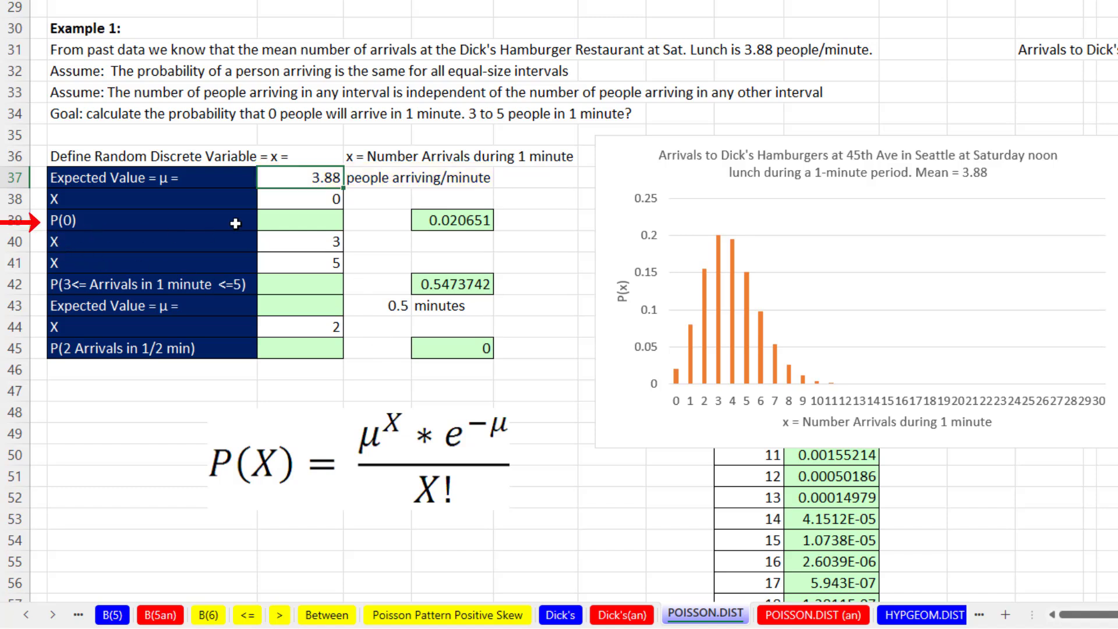
{"action": "left_click", "coordinate": [299, 221]}
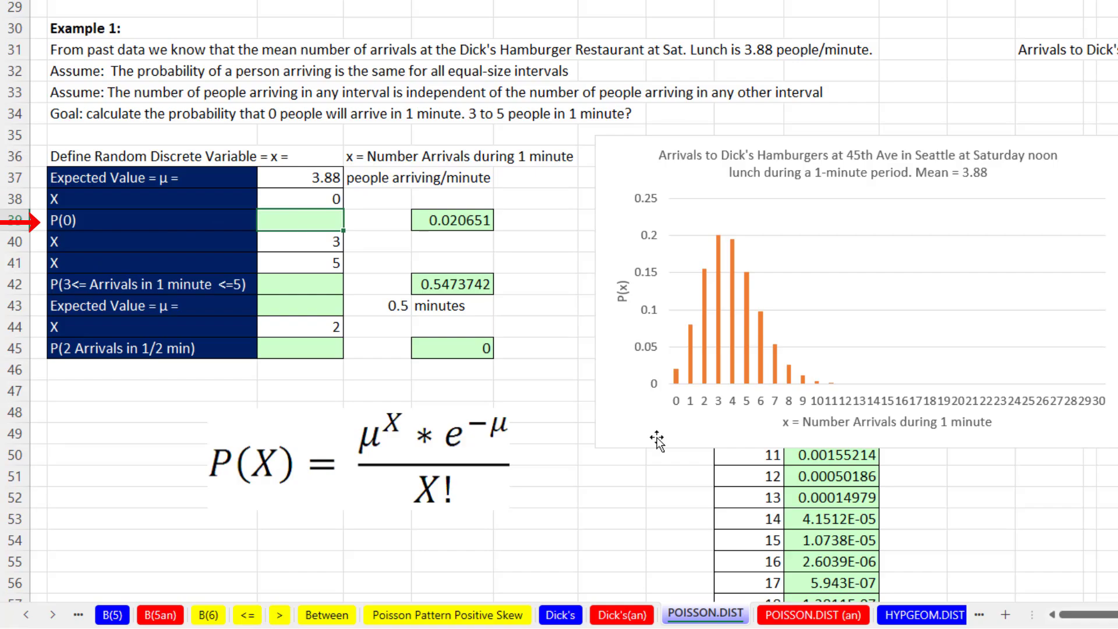
{"action": "type", "text": "=po"}
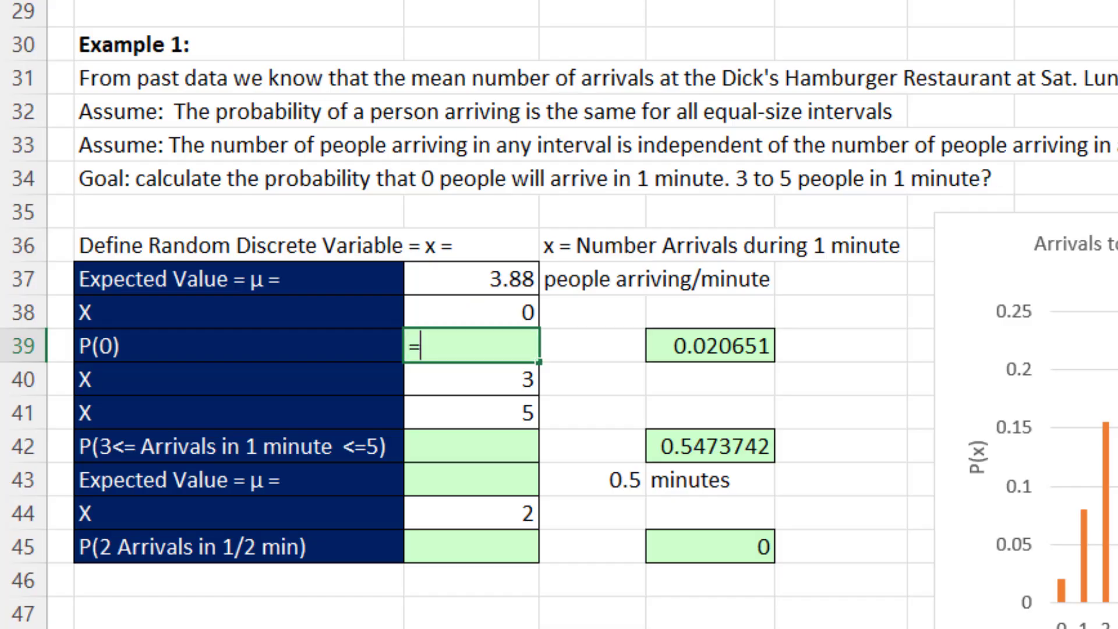
{"action": "key", "text": "Tab"}
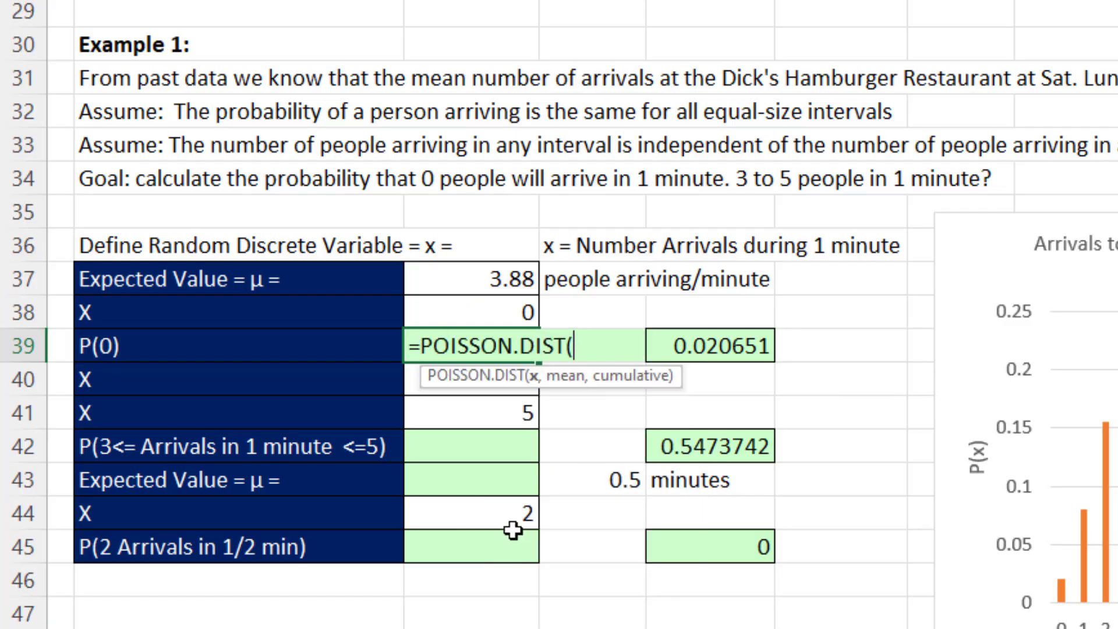
{"action": "left_click", "coordinate": [494, 308]}
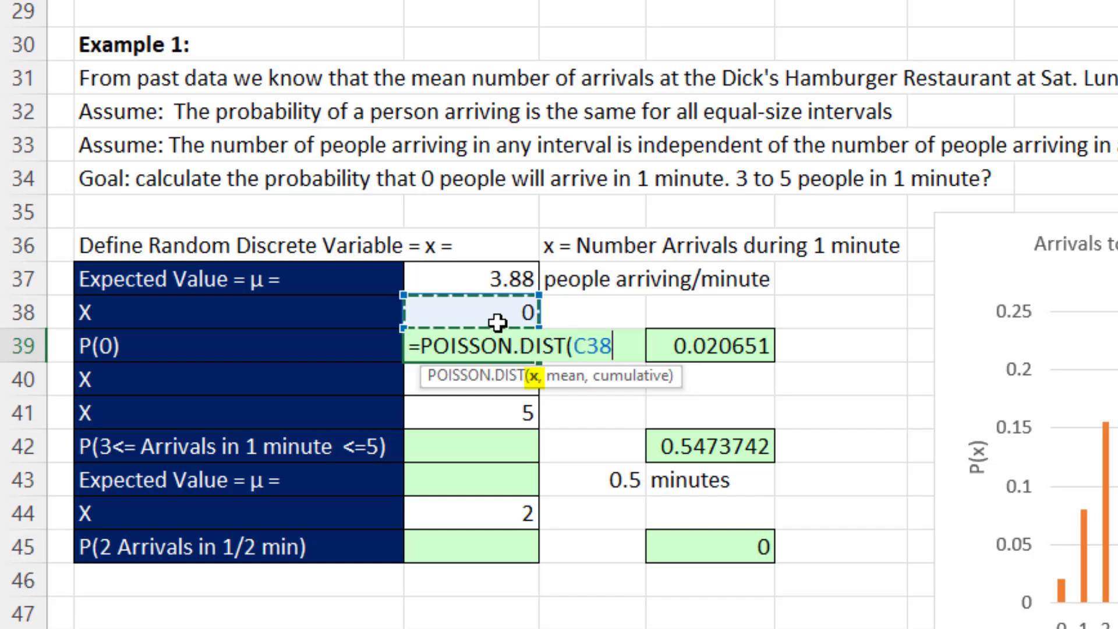
{"action": "type", "text": ","}
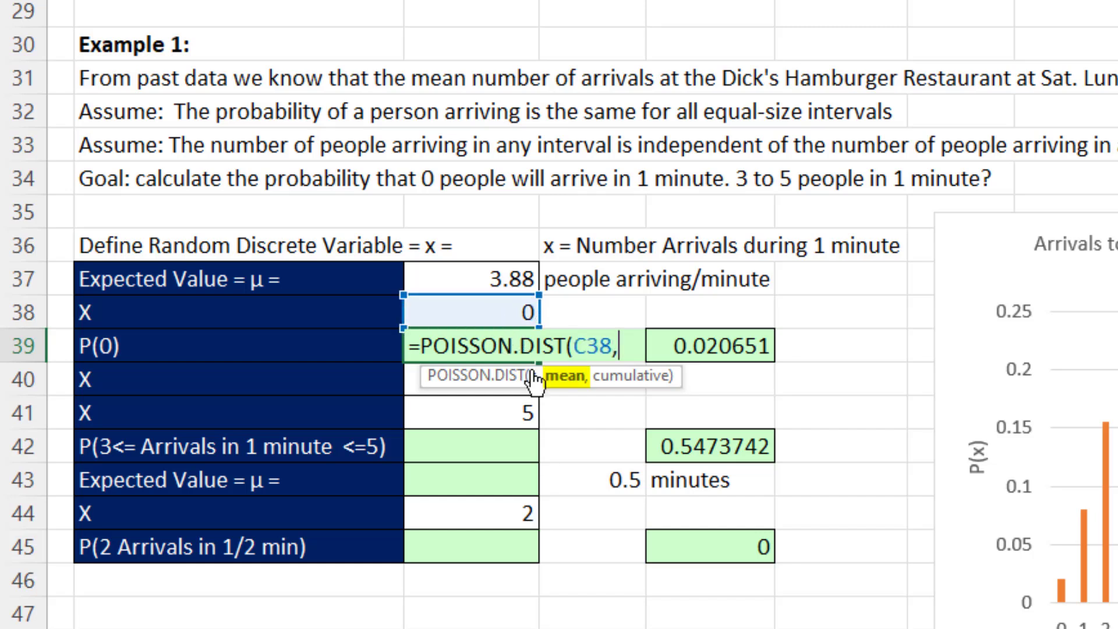
{"action": "left_click", "coordinate": [512, 279]}
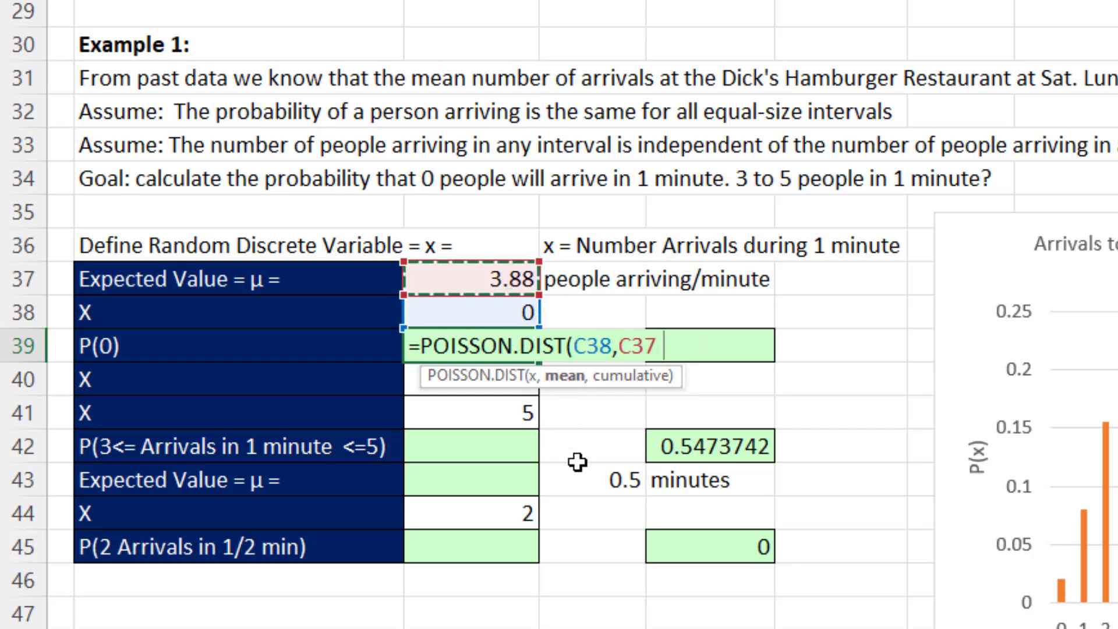
{"action": "type", "text": ","}
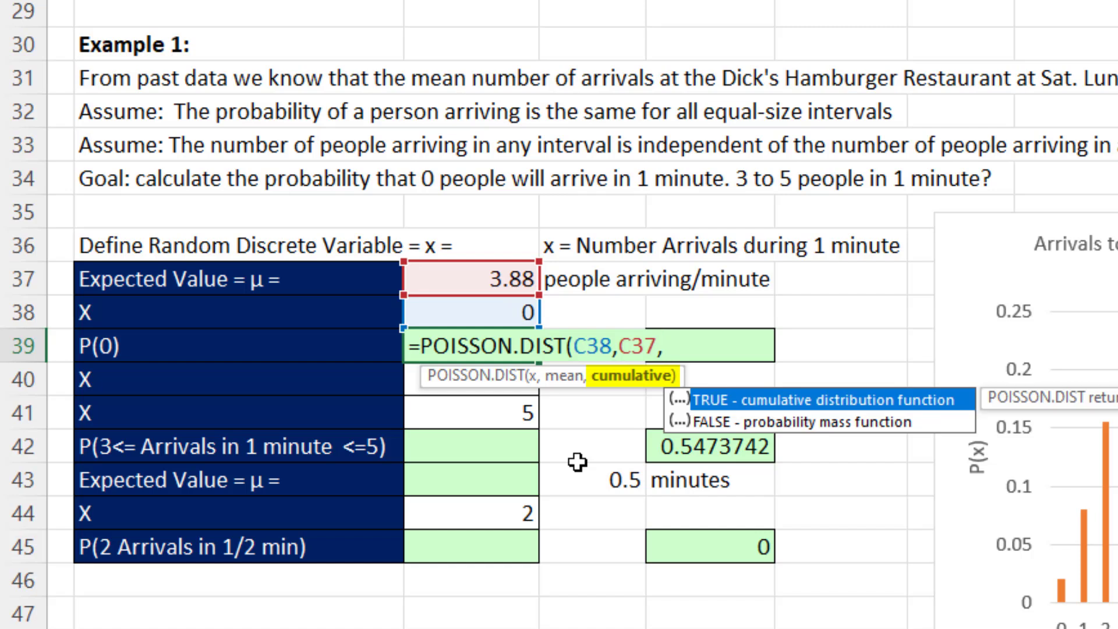
{"action": "key", "text": "Down"}
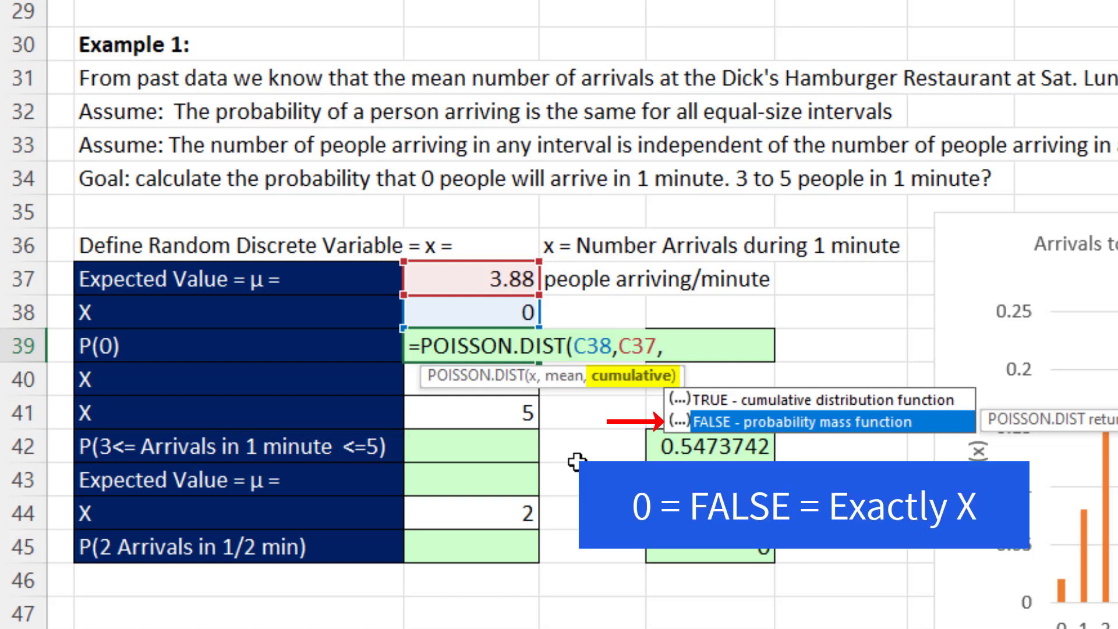
{"action": "type", "text": "0"}
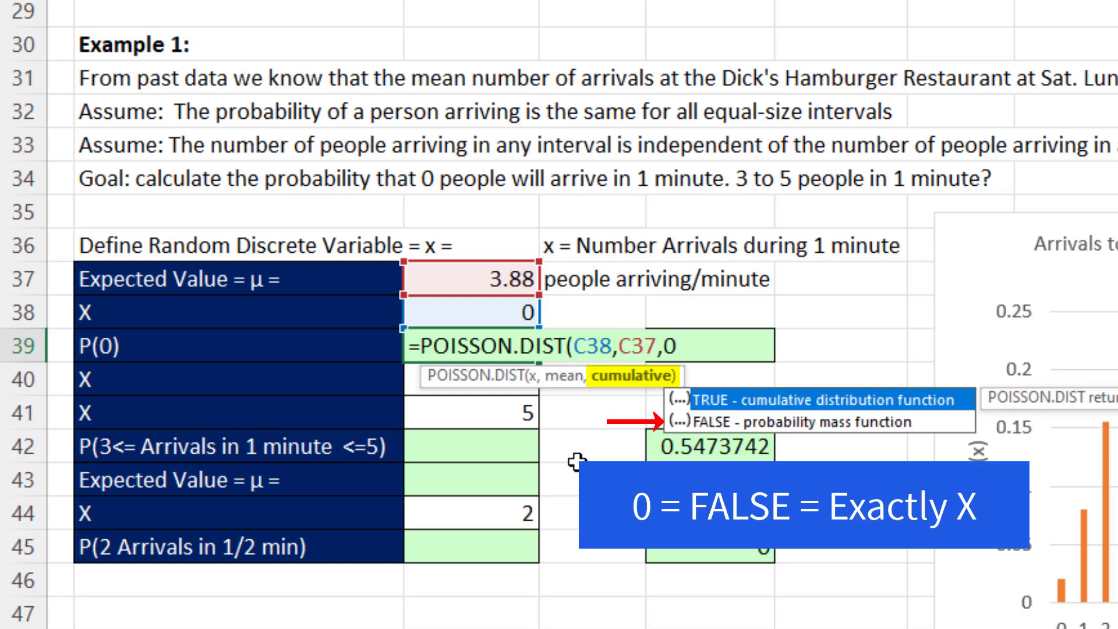
{"action": "type", "text": ")"}
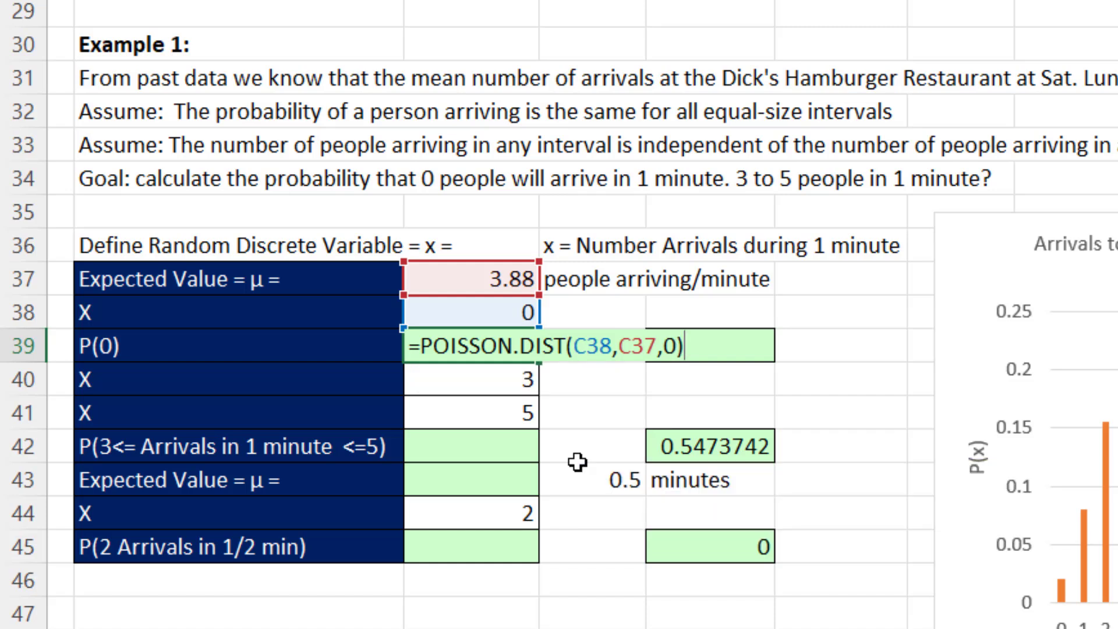
{"action": "key", "text": "Return"}
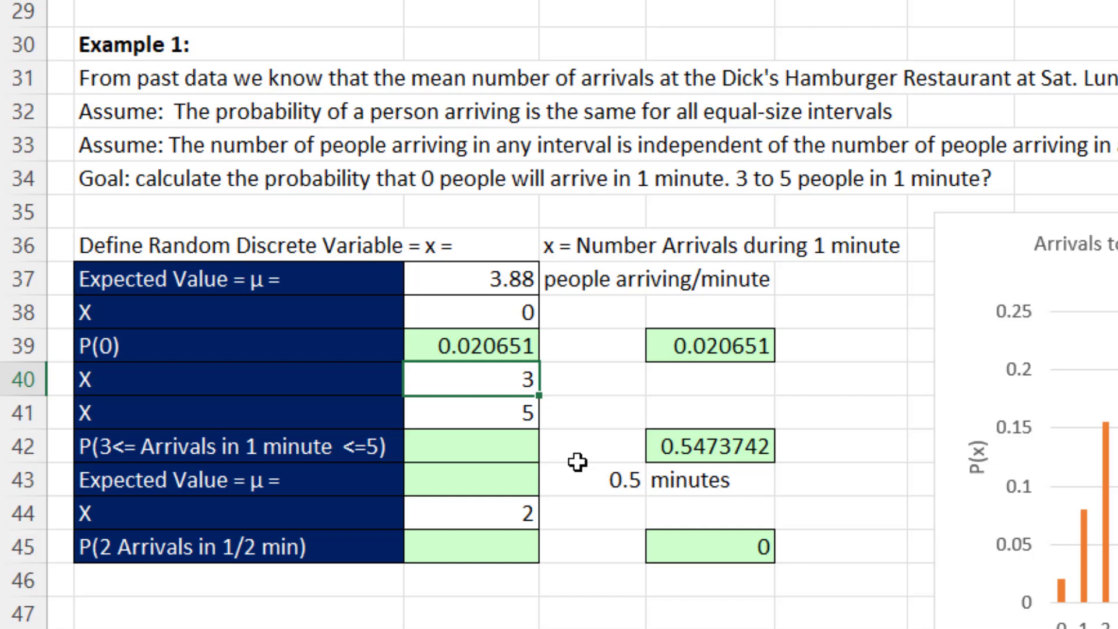
{"action": "double_click", "coordinate": [701, 351]}
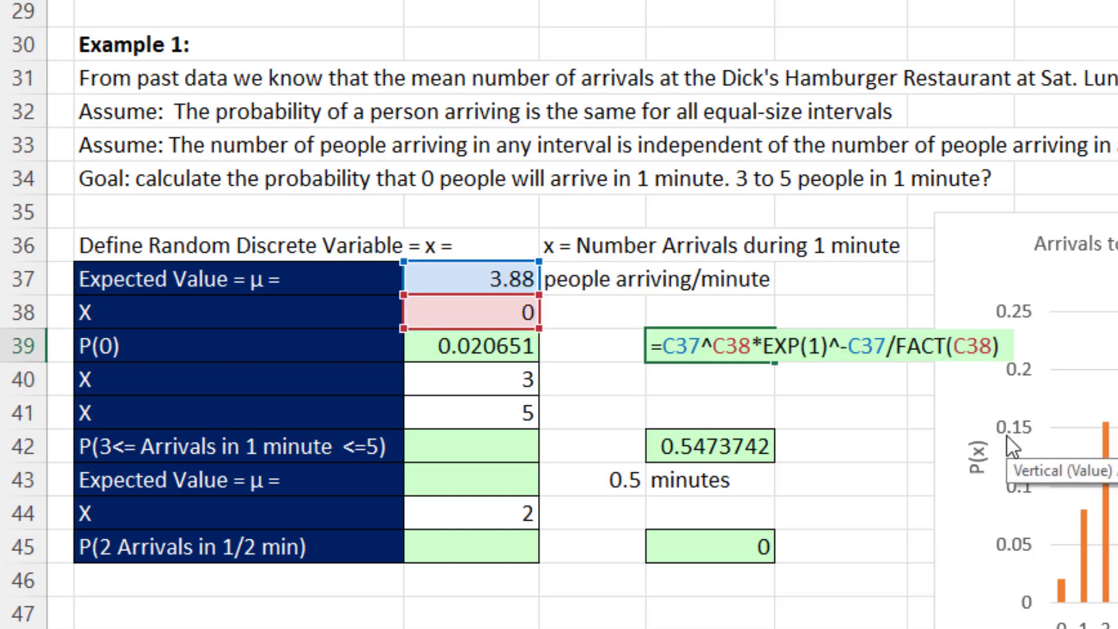
{"action": "key", "text": "Return"}
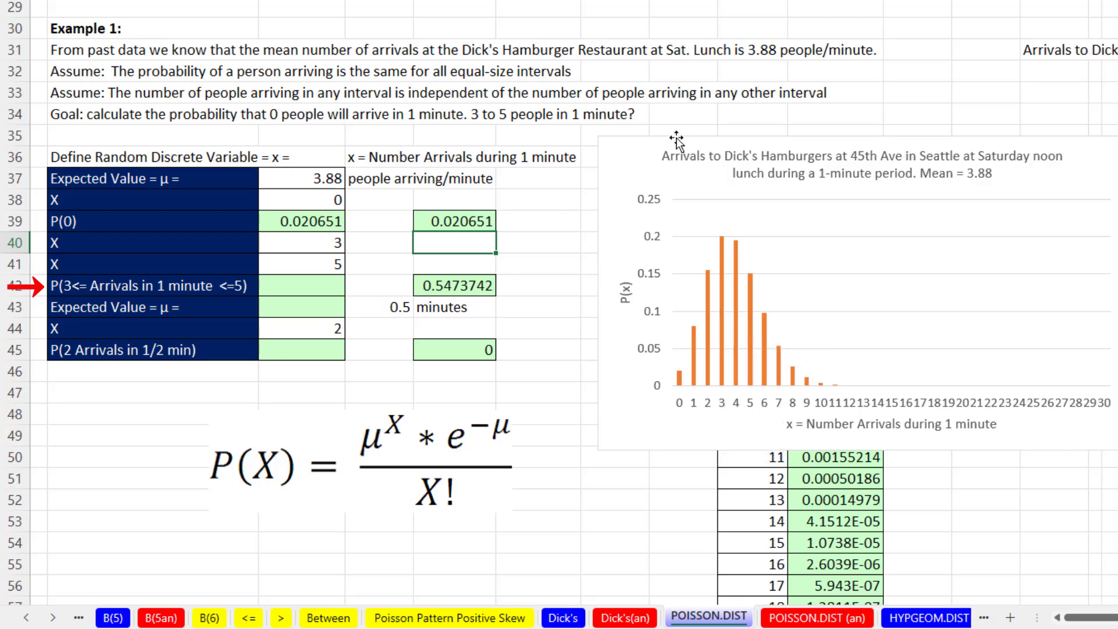
Move the arrivals chart off the probability table, select the P(x) values for 3 to 5 arrivals, and move the chart back.
{"action": "left_click", "coordinate": [622, 144]}
{"action": "left_click_drag", "start_coordinate": [619, 140], "coordinate": [966, 195]}
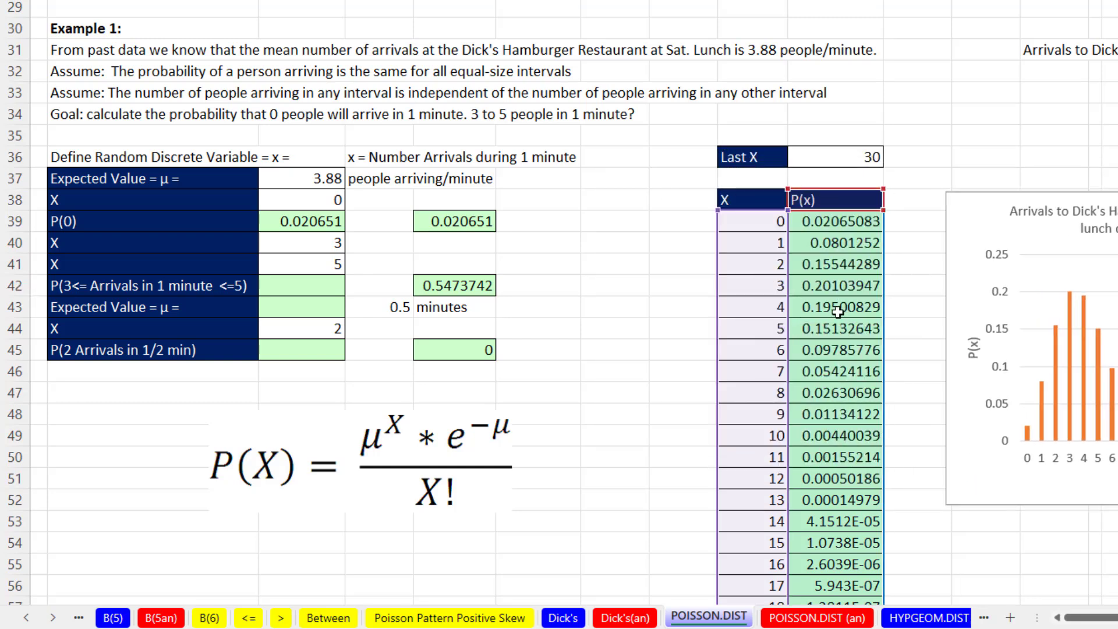
{"action": "left_click", "coordinate": [822, 287]}
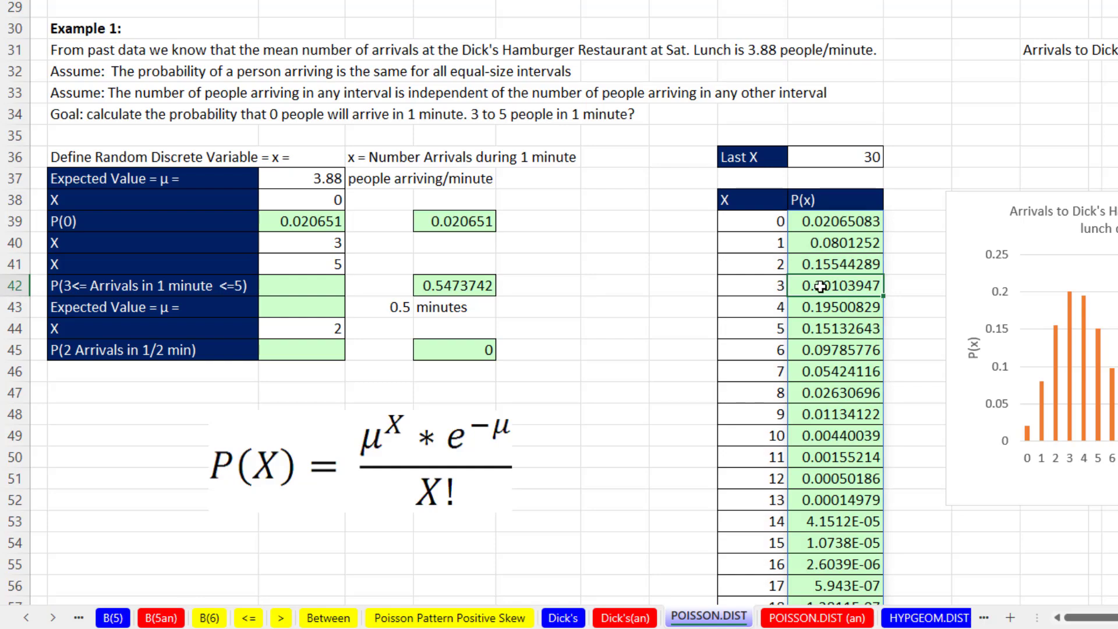
{"action": "left_click_drag", "start_coordinate": [821, 286], "coordinate": [821, 327]}
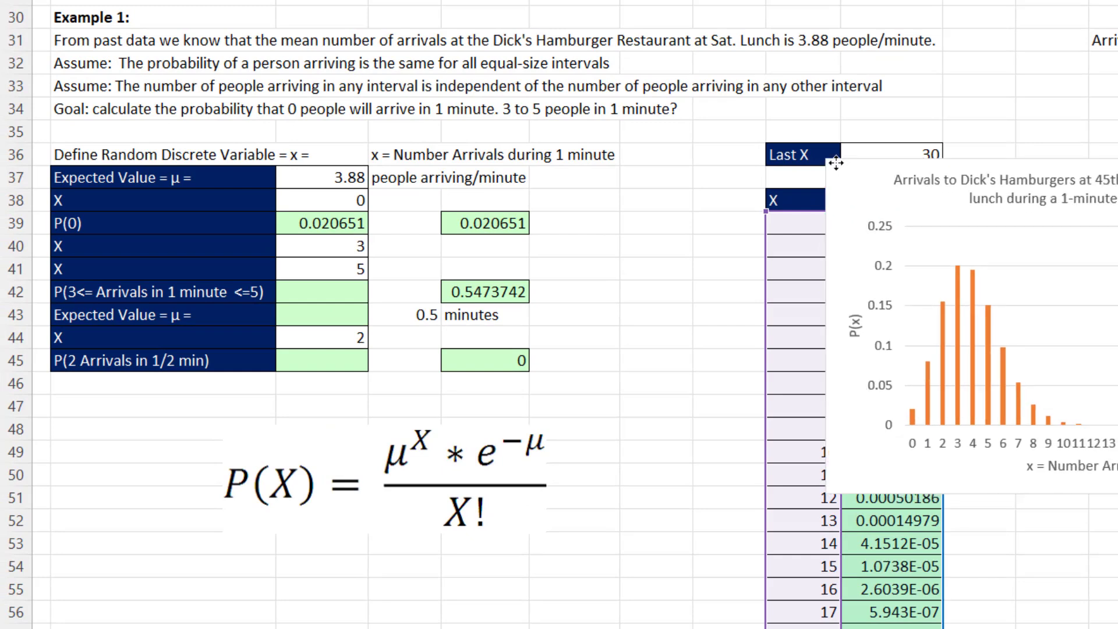
{"action": "left_click_drag", "start_coordinate": [866, 172], "coordinate": [681, 174]}
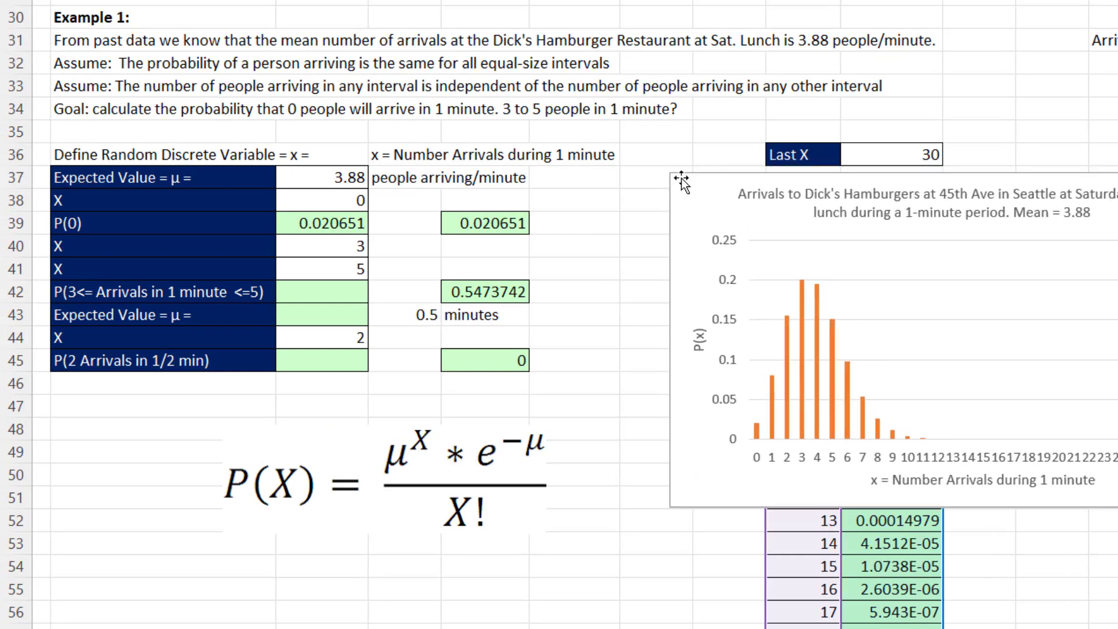
Enter the cumulative probability of up to 5 arrivals in C42 as =POISSON.DIST(C41,C37,1).
{"action": "left_click", "coordinate": [327, 293]}
{"action": "type", "text": "=po"}
{"action": "key", "text": "Tab"}
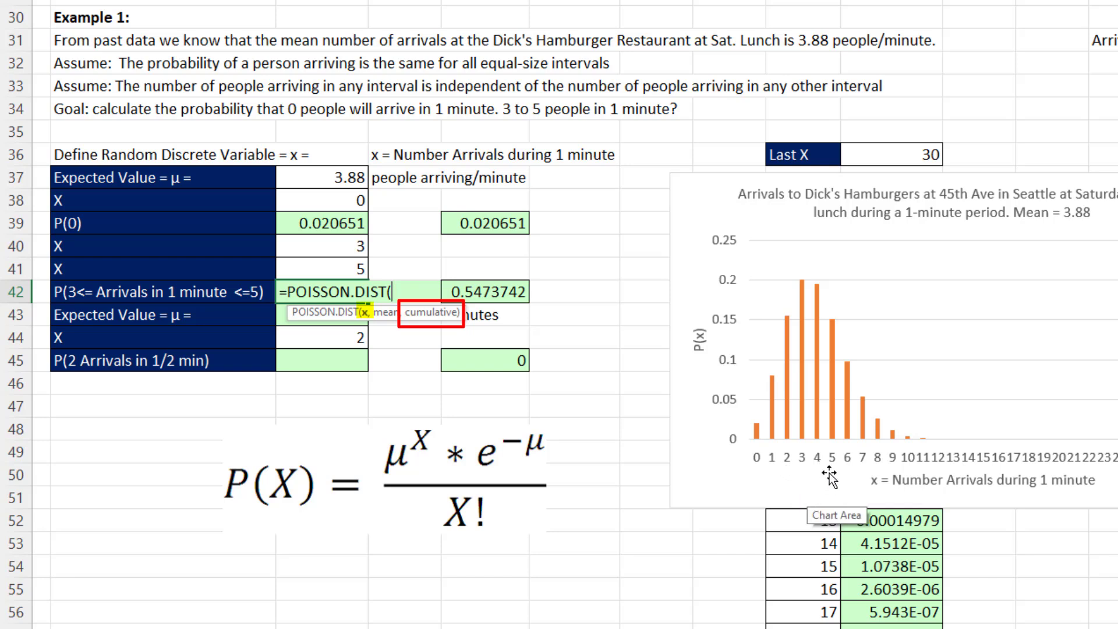
{"action": "left_click", "coordinate": [348, 265]}
{"action": "type", "text": ","}
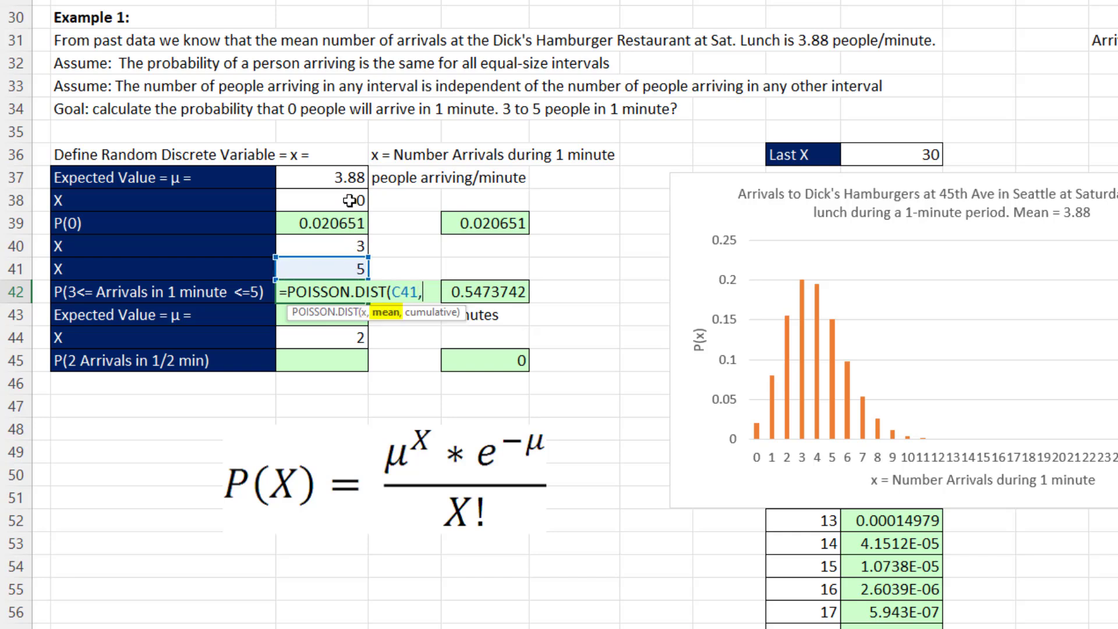
{"action": "left_click", "coordinate": [348, 179]}
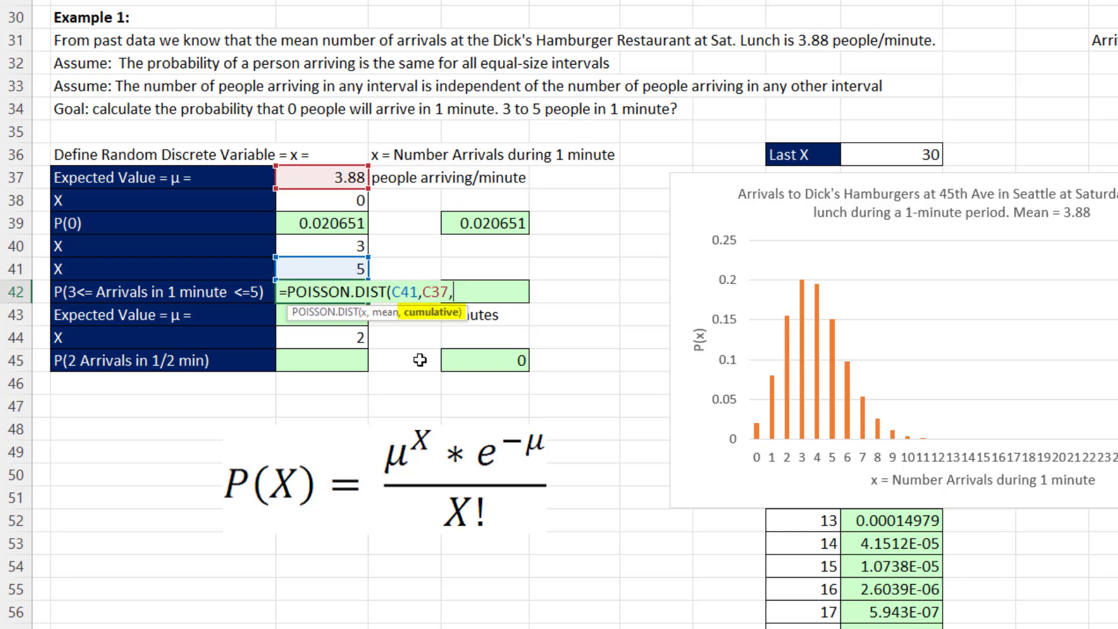
{"action": "type", "text": ","}
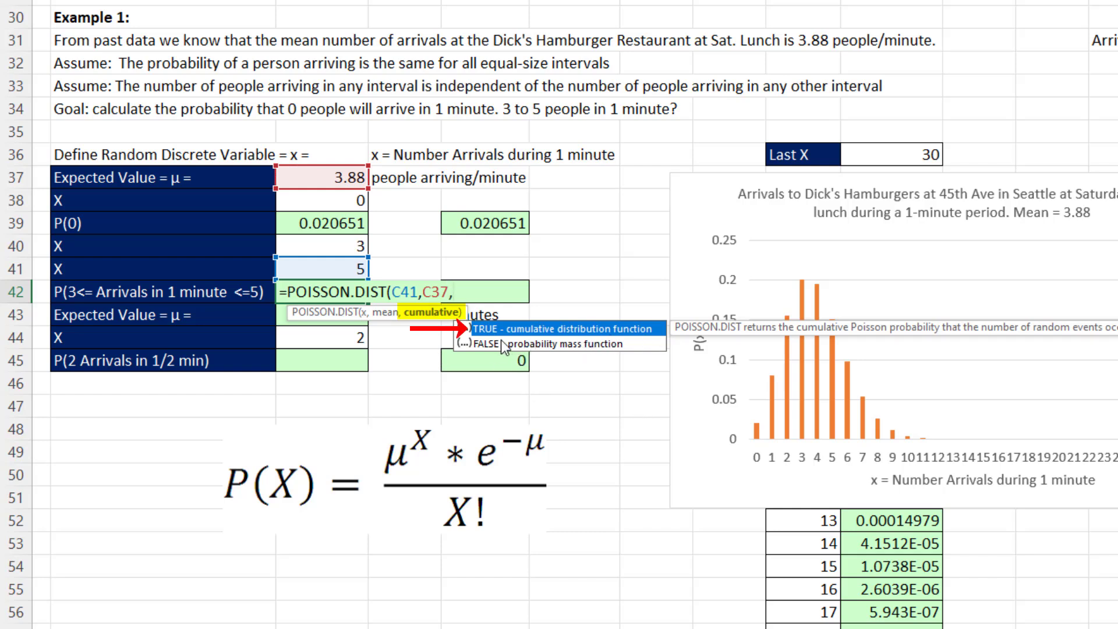
{"action": "type", "text": "1)"}
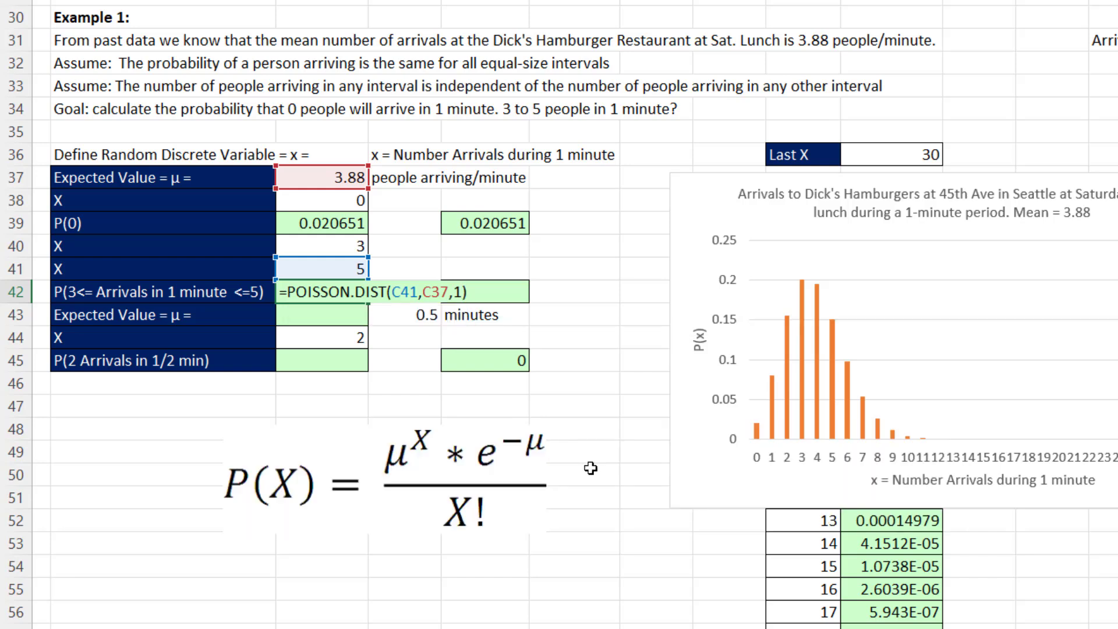
{"action": "key", "text": "Return"}
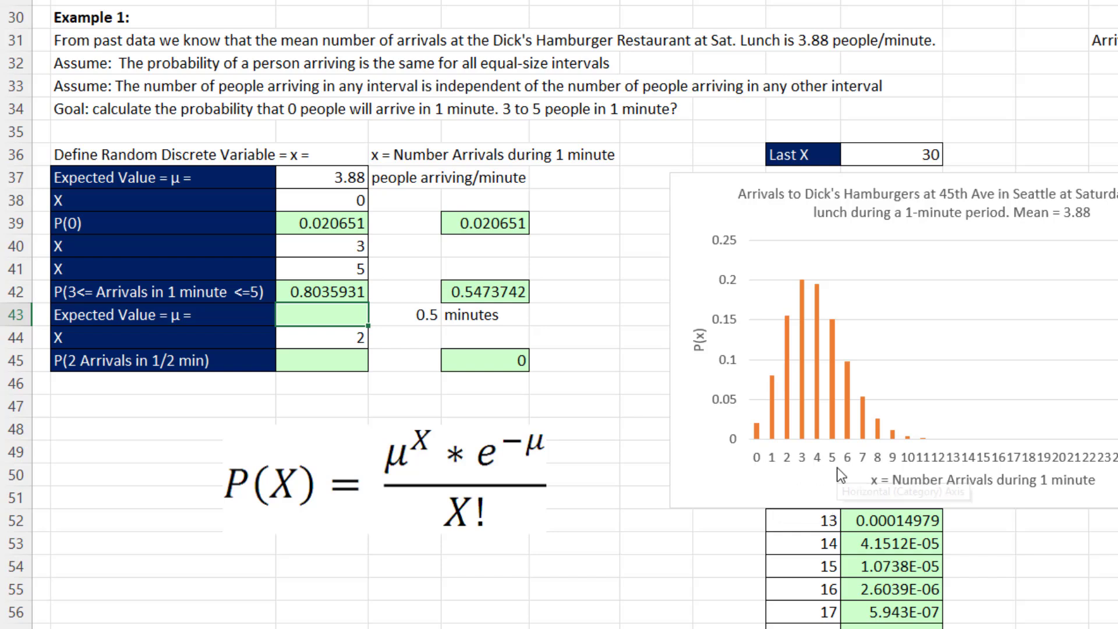
Move the chart aside to check the sum of the P(x) values for 0 to 5 arrivals, and move the chart back.
{"action": "left_click_drag", "start_coordinate": [685, 177], "coordinate": [1035, 190]}
{"action": "left_click", "coordinate": [860, 232]}
{"action": "left_click_drag", "start_coordinate": [860, 236], "coordinate": [861, 341]}
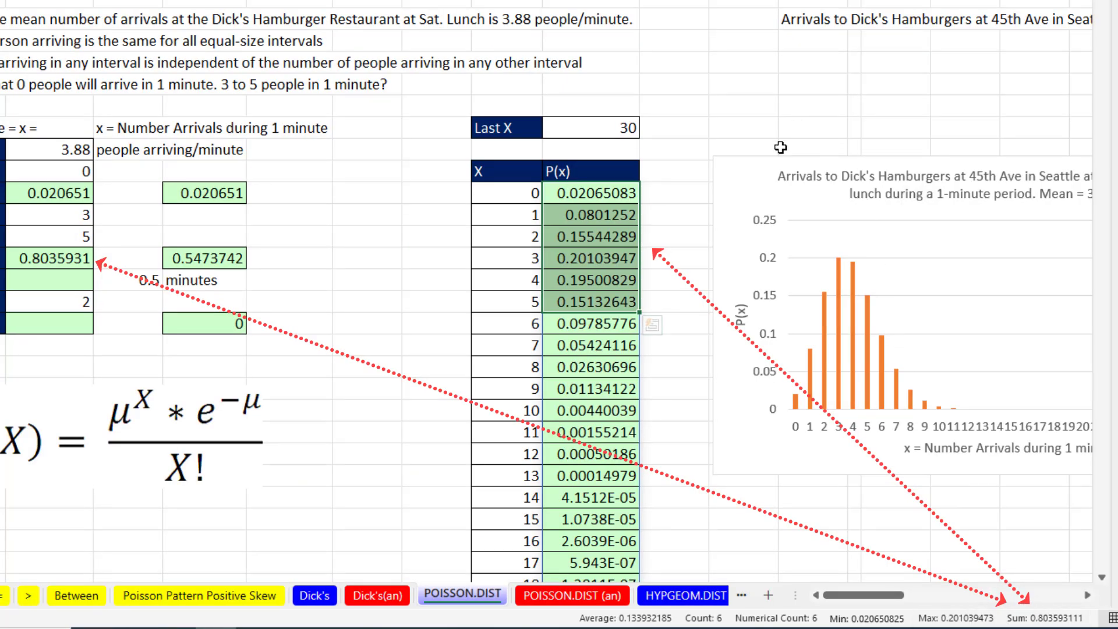
{"action": "left_click", "coordinate": [758, 160]}
{"action": "left_click_drag", "start_coordinate": [758, 160], "coordinate": [364, 148]}
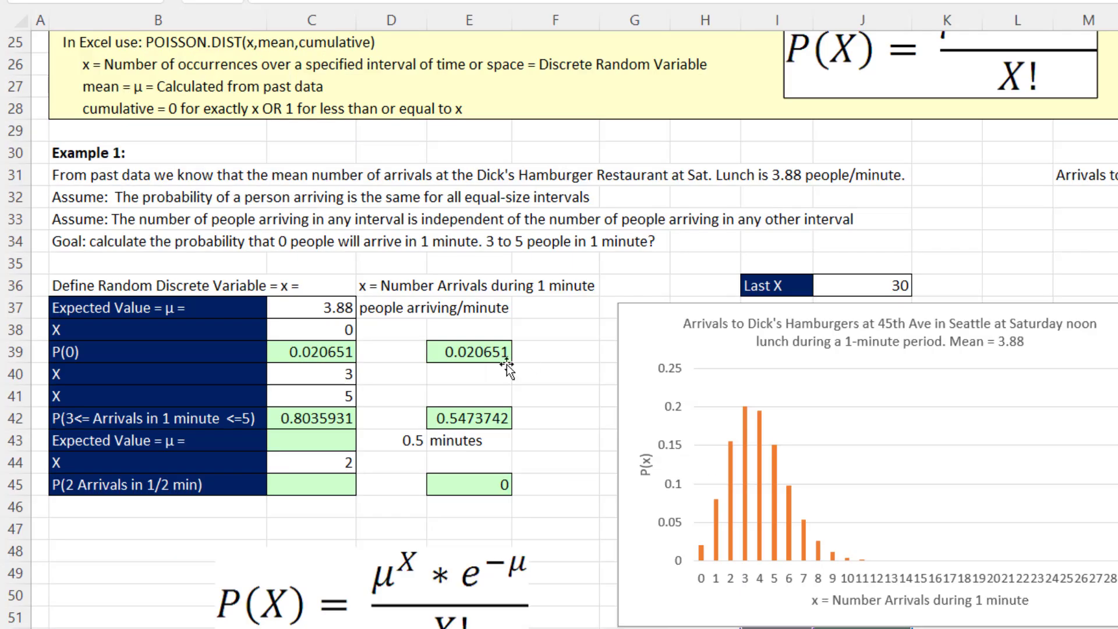
Extend the formula in C42 to the probability of 3 to 5 arrivals by subtracting POISSON.DIST(C40-1,C37,1), and review the finished formula.
{"action": "left_click", "coordinate": [70, 253]}
{"action": "key", "text": "F2"}
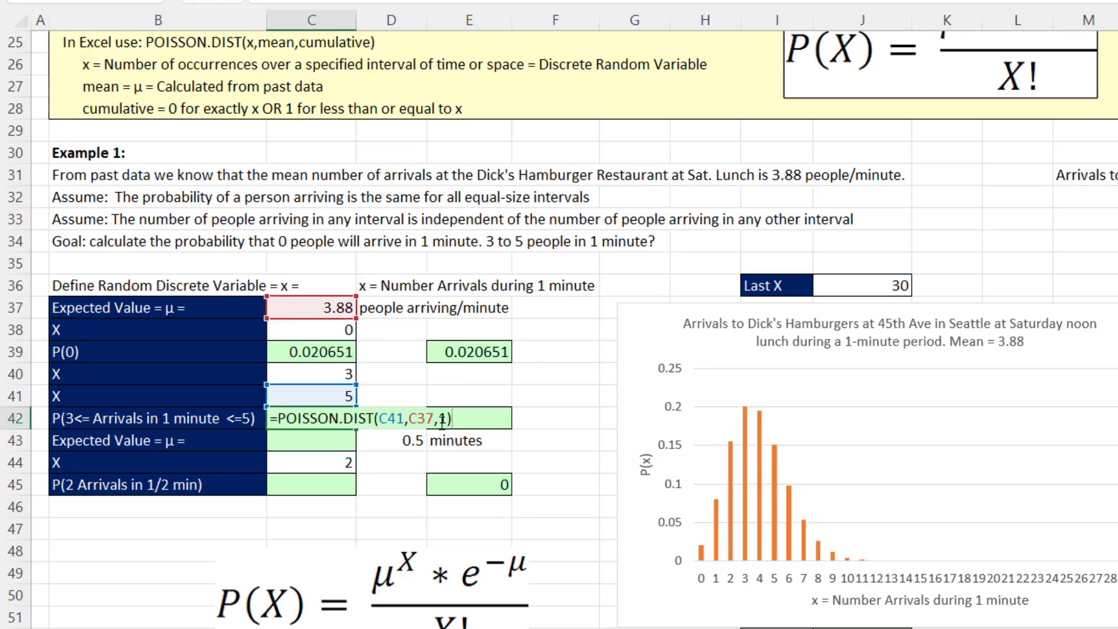
{"action": "type", "text": "-po"}
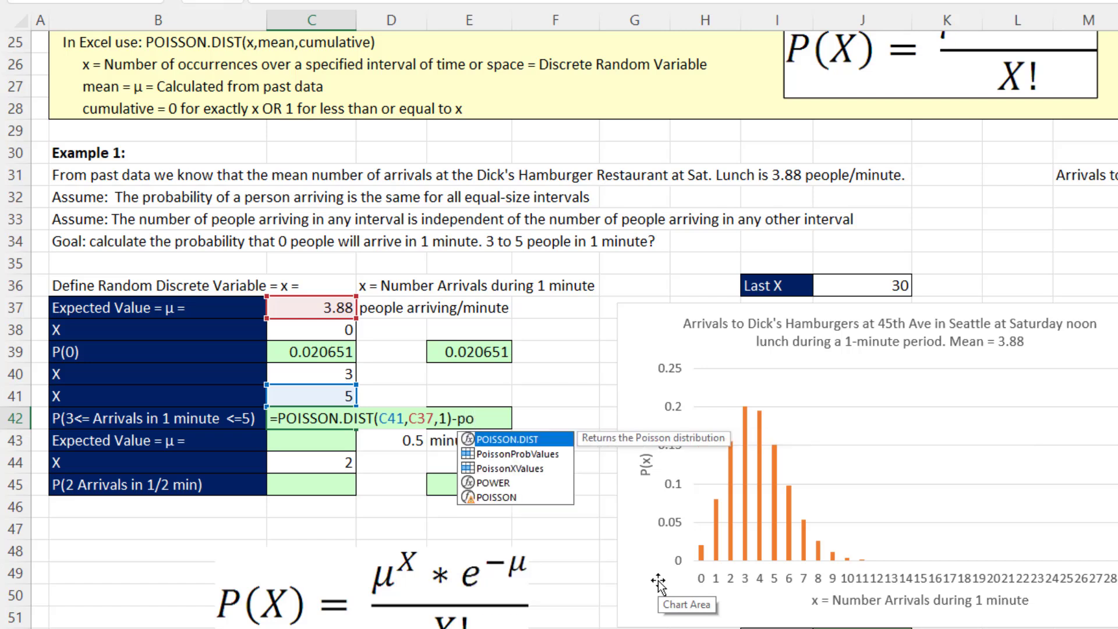
{"action": "key", "text": "Tab"}
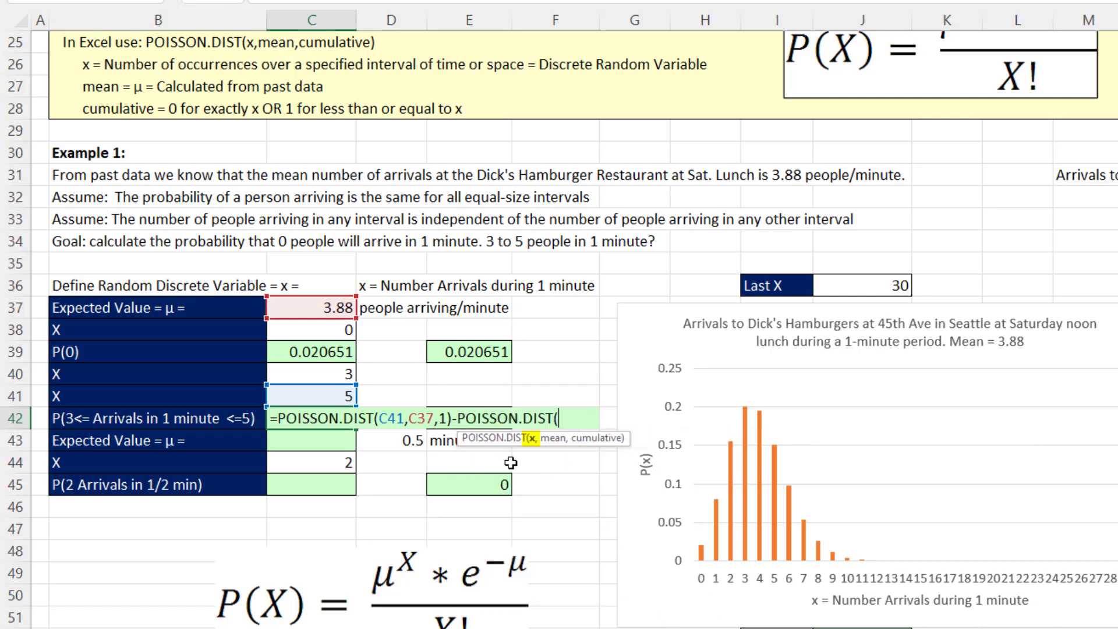
{"action": "left_click", "coordinate": [347, 374]}
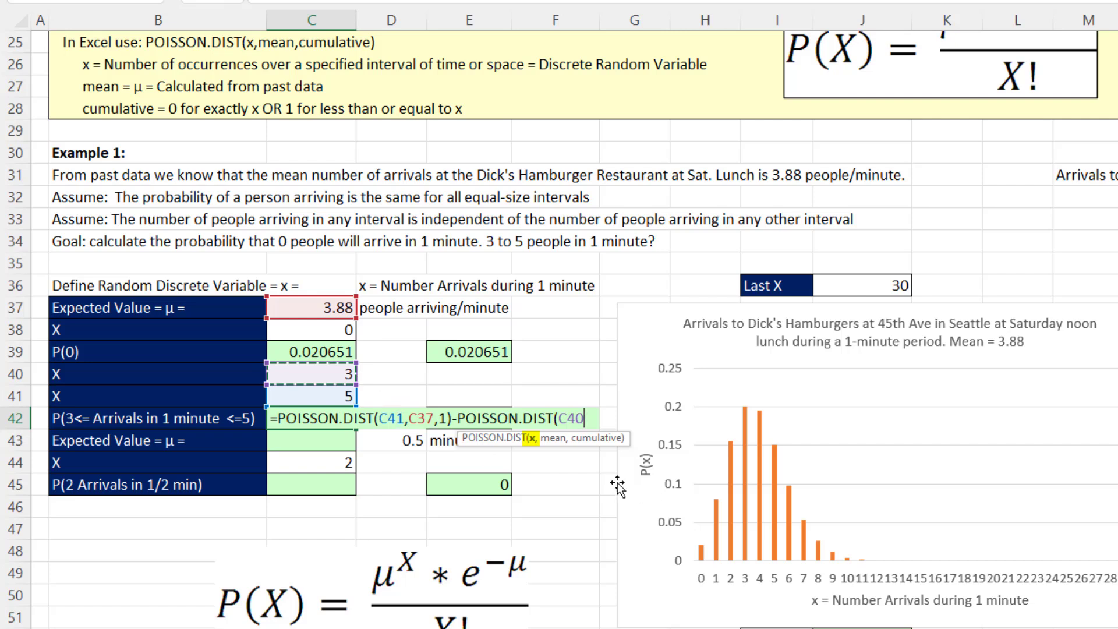
{"action": "type", "text": "-1"}
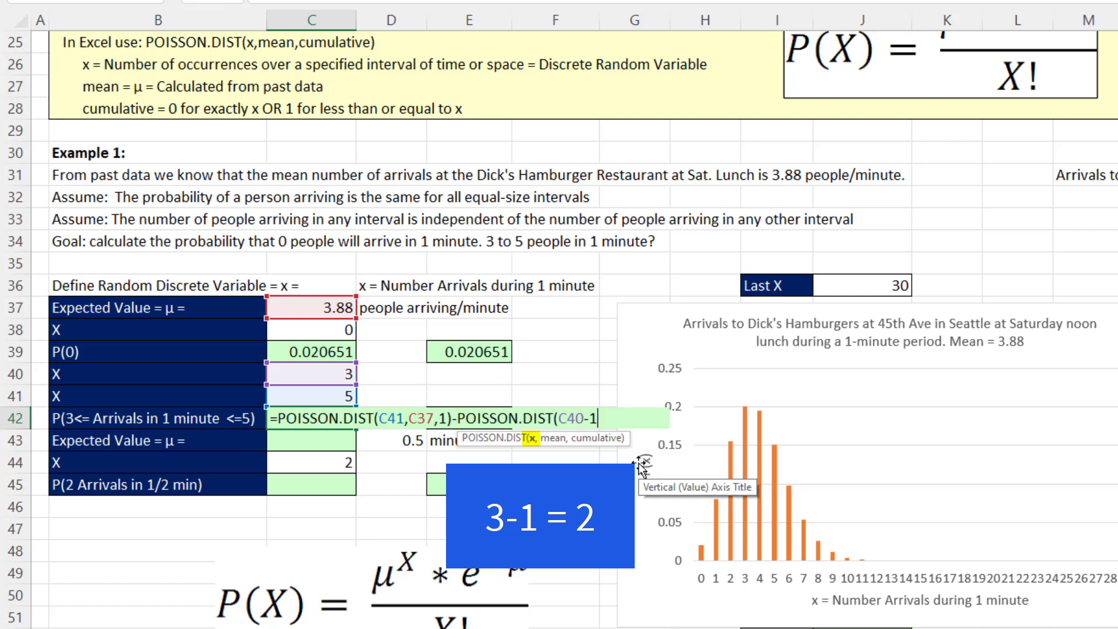
{"action": "type", "text": ","}
{"action": "left_click", "coordinate": [300, 309]}
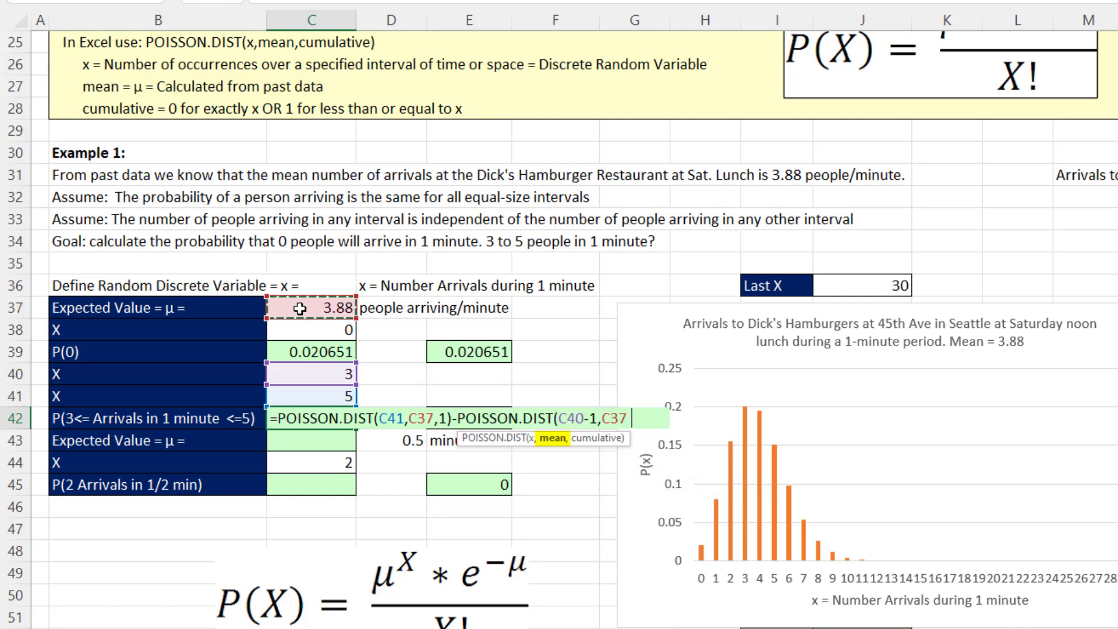
{"action": "type", "text": ","}
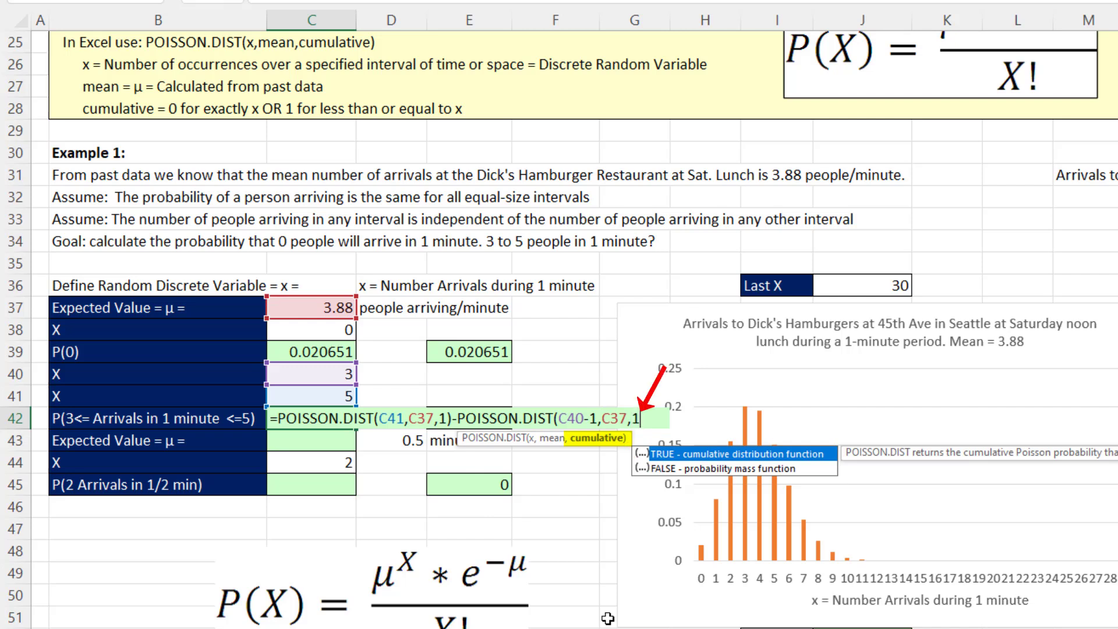
{"action": "type", "text": "1)"}
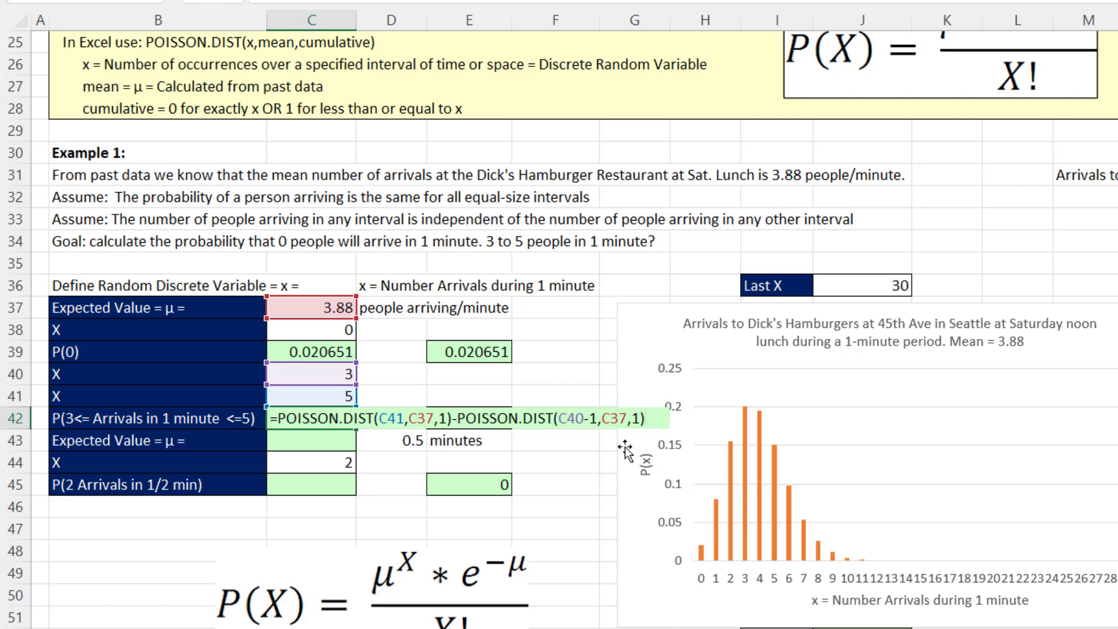
{"action": "key", "text": "Return"}
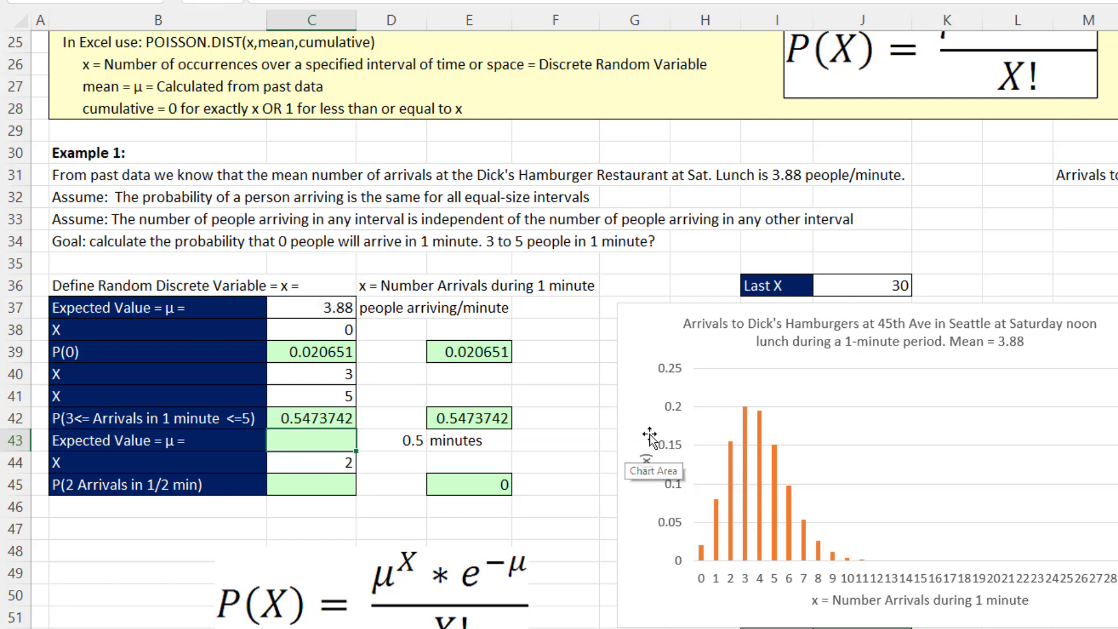
{"action": "double_click", "coordinate": [333, 418]}
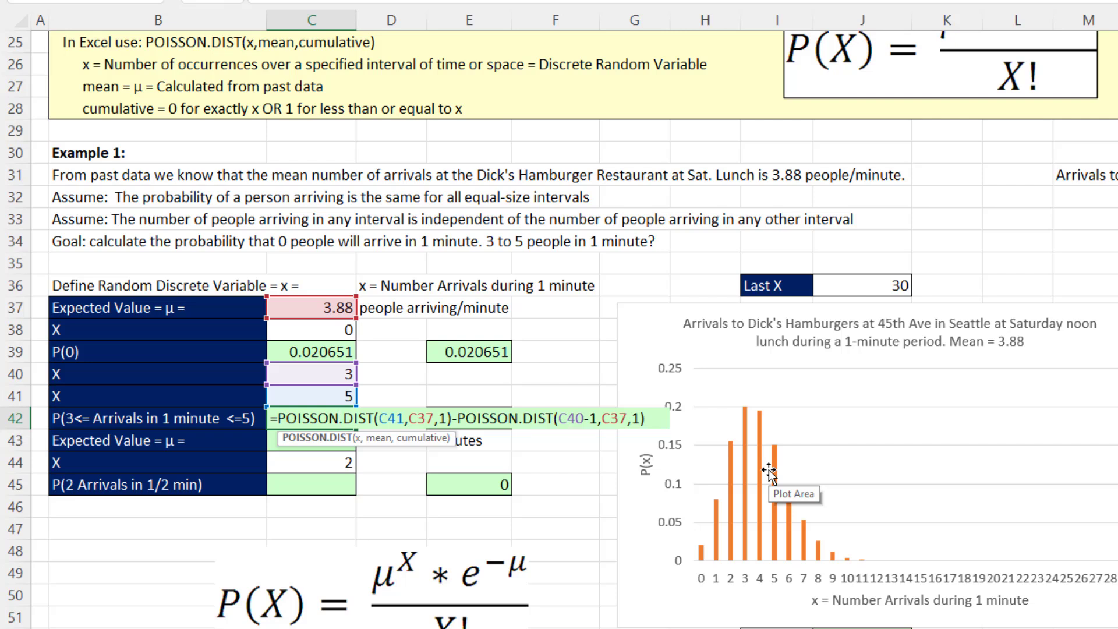
{"action": "key", "text": "Return"}
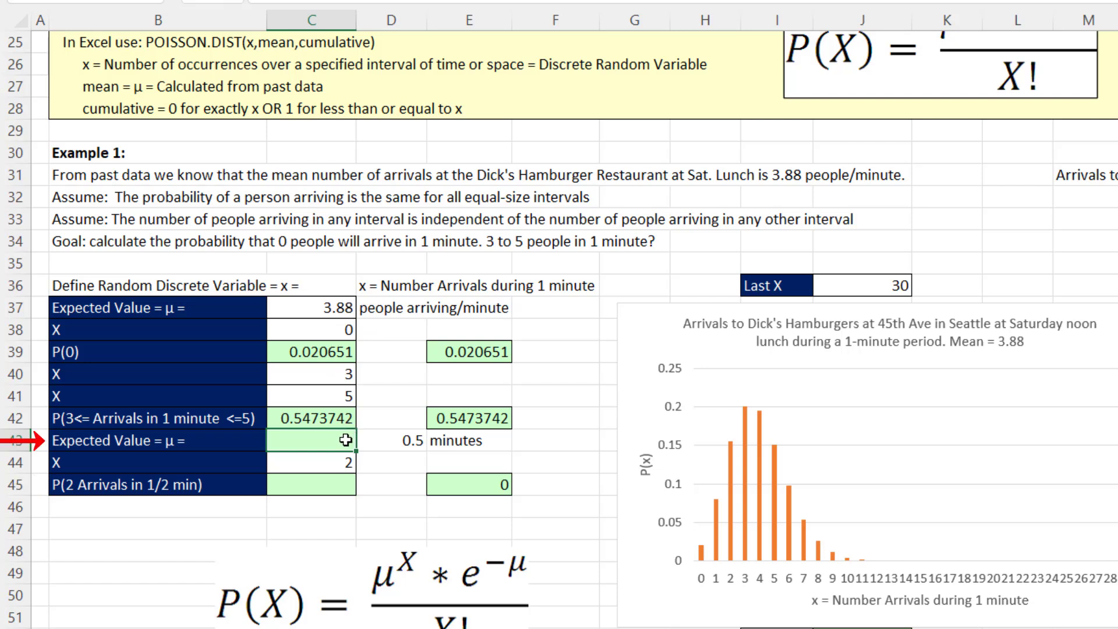
Calculate the expected value for the half-minute interval in C43 with =C37*D43.
{"action": "type", "text": "="}
{"action": "left_click", "coordinate": [344, 307]}
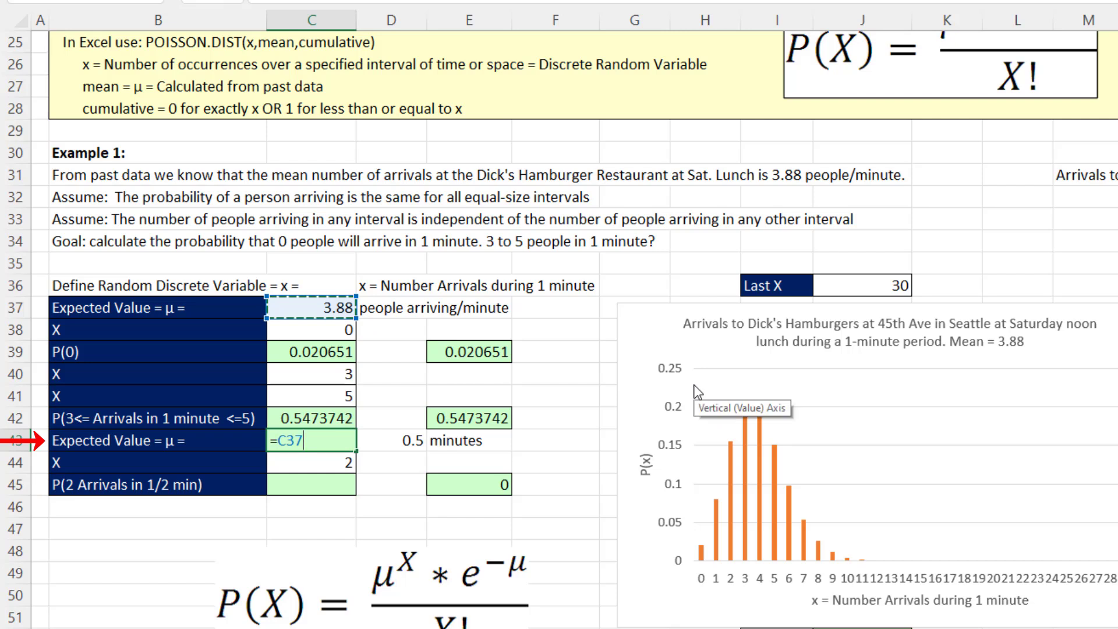
{"action": "type", "text": "*"}
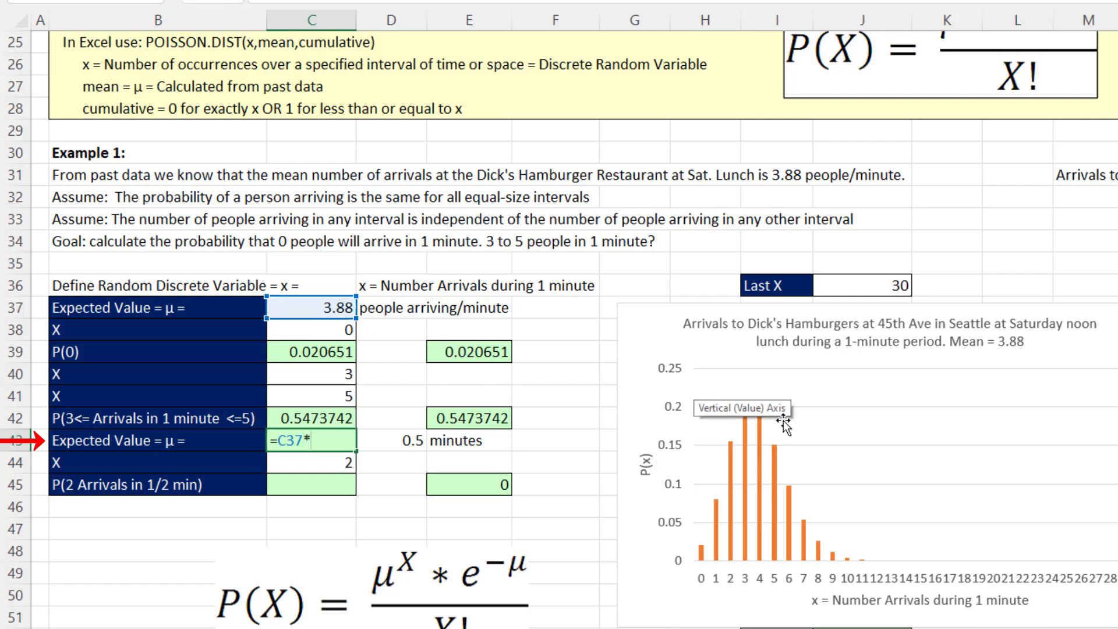
{"action": "left_click", "coordinate": [373, 446]}
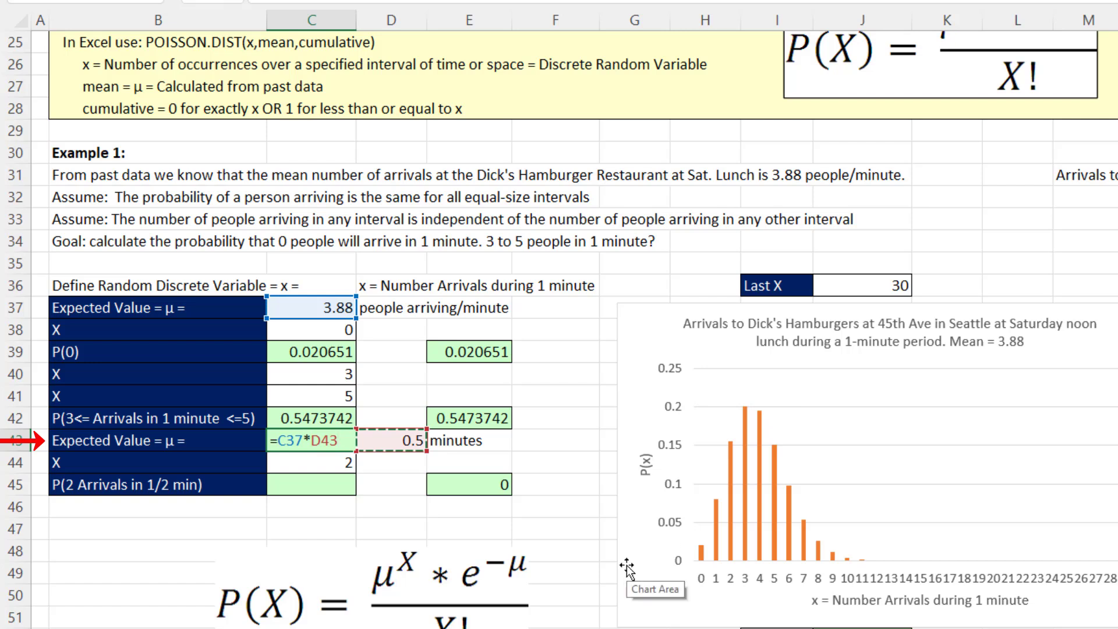
{"action": "key", "text": "Return"}
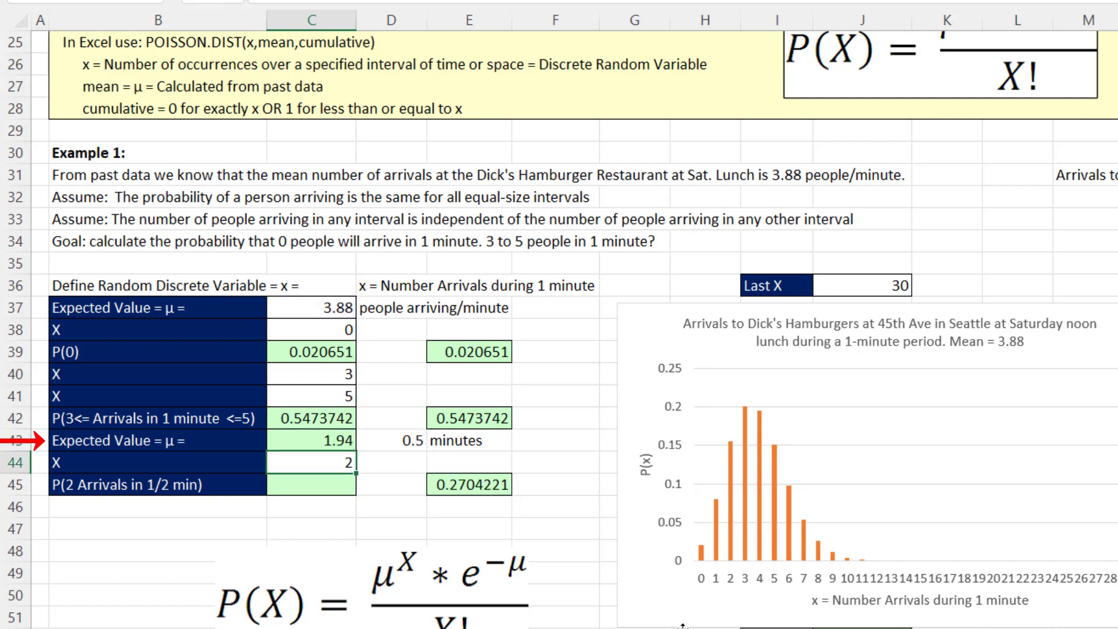
Calculate the probability of exactly 2 arrivals in half a minute in C45 with =POISSON.DIST(C44,C43,0).
{"action": "key", "text": "Return"}
{"action": "type", "text": "=po"}
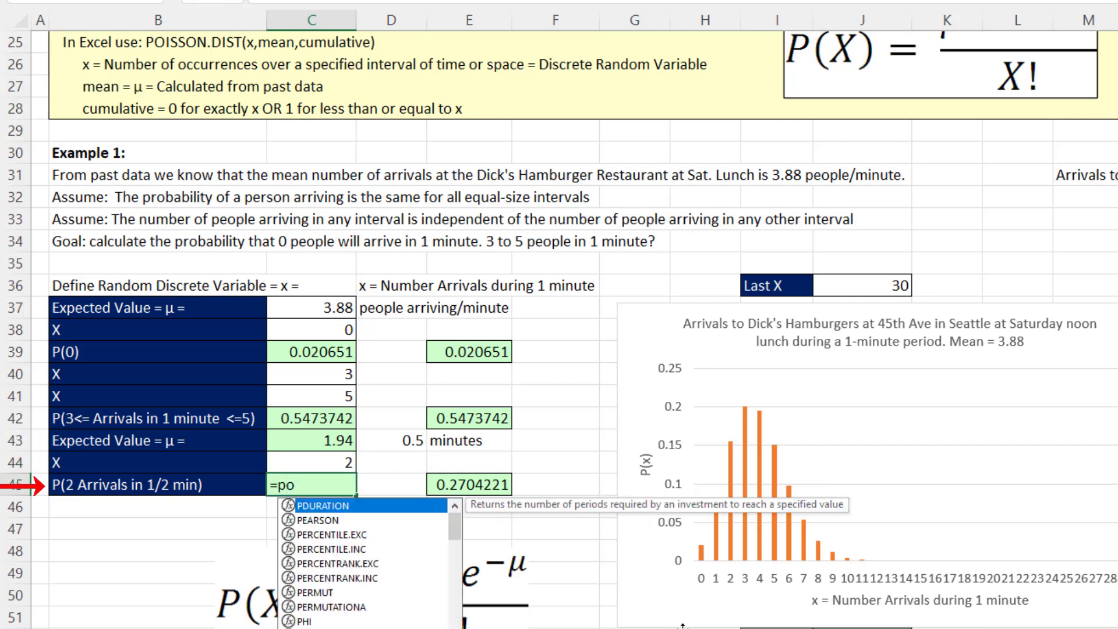
{"action": "key", "text": "Tab"}
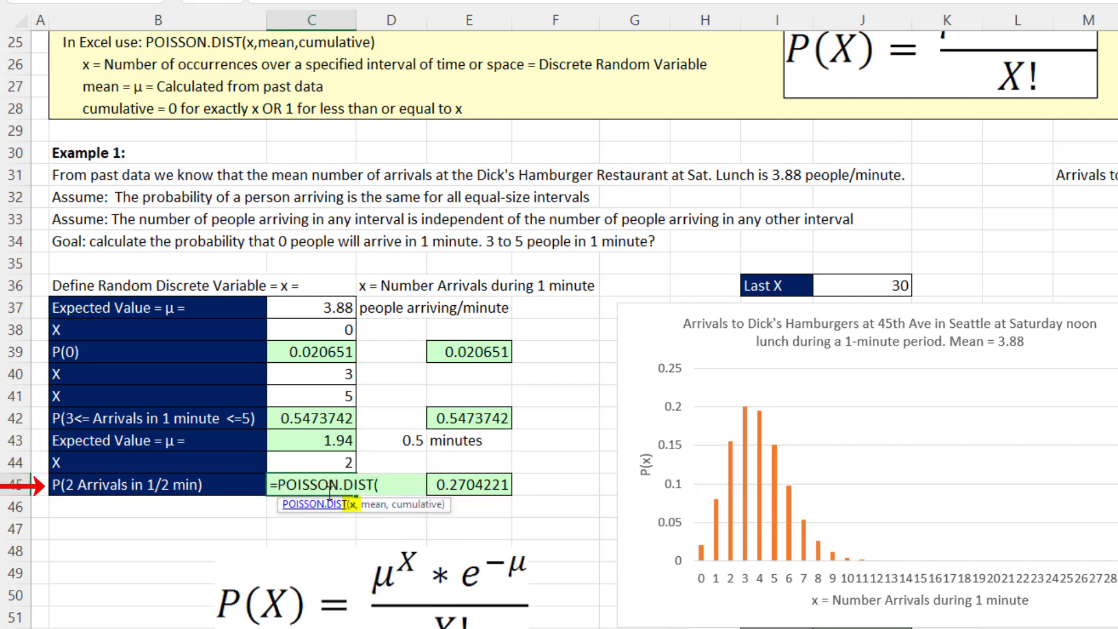
{"action": "left_click", "coordinate": [322, 464]}
{"action": "type", "text": ","}
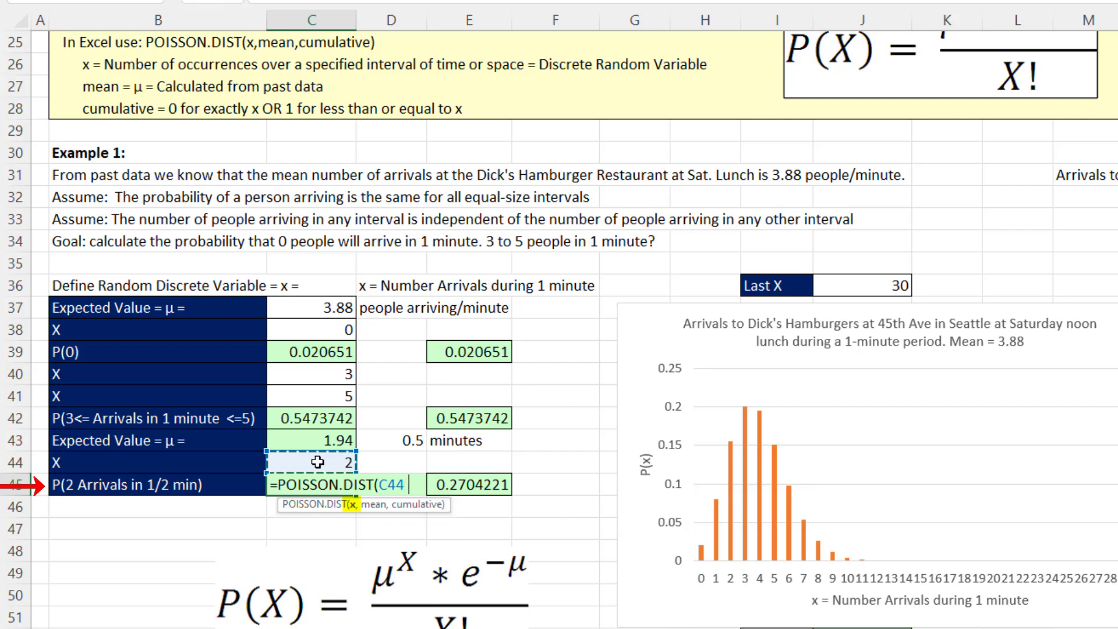
{"action": "left_click", "coordinate": [339, 443]}
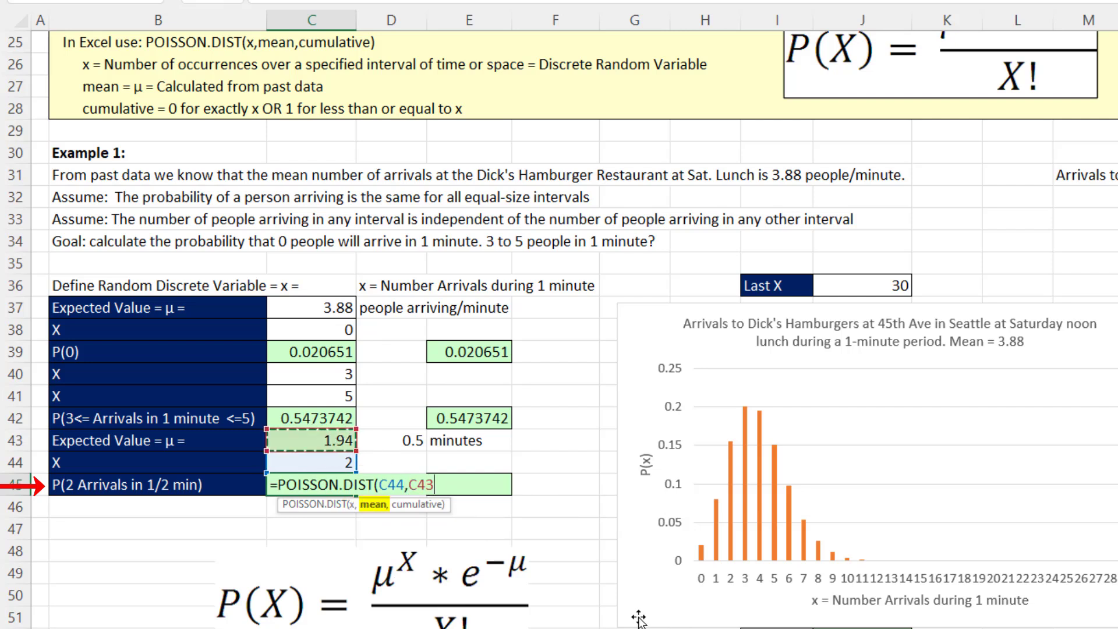
{"action": "type", "text": ","}
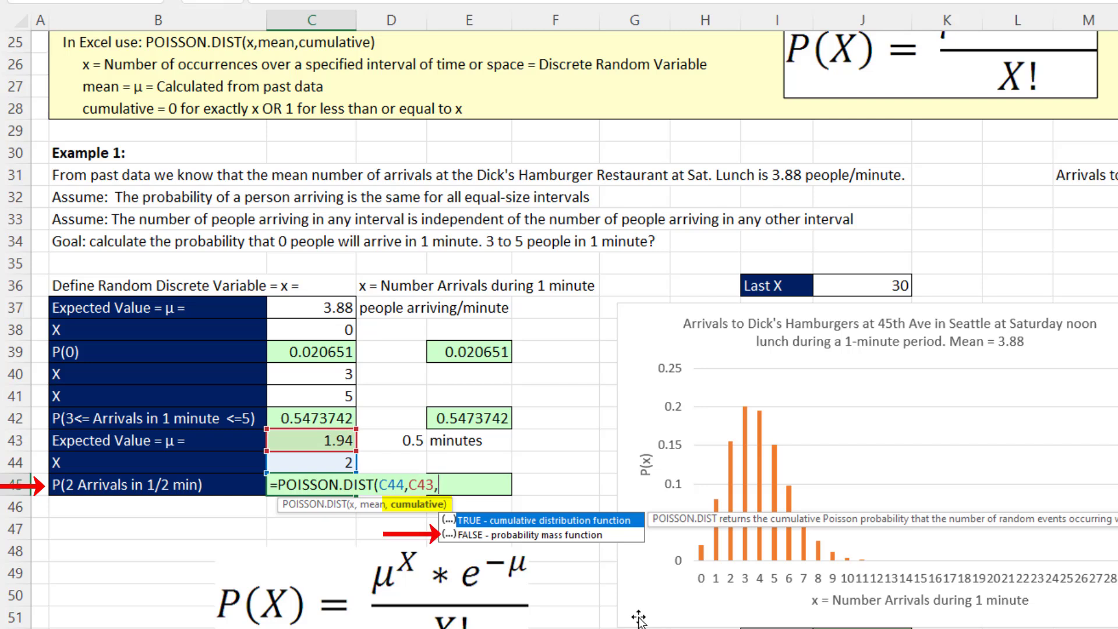
{"action": "key", "text": "Down"}
{"action": "type", "text": "0)"}
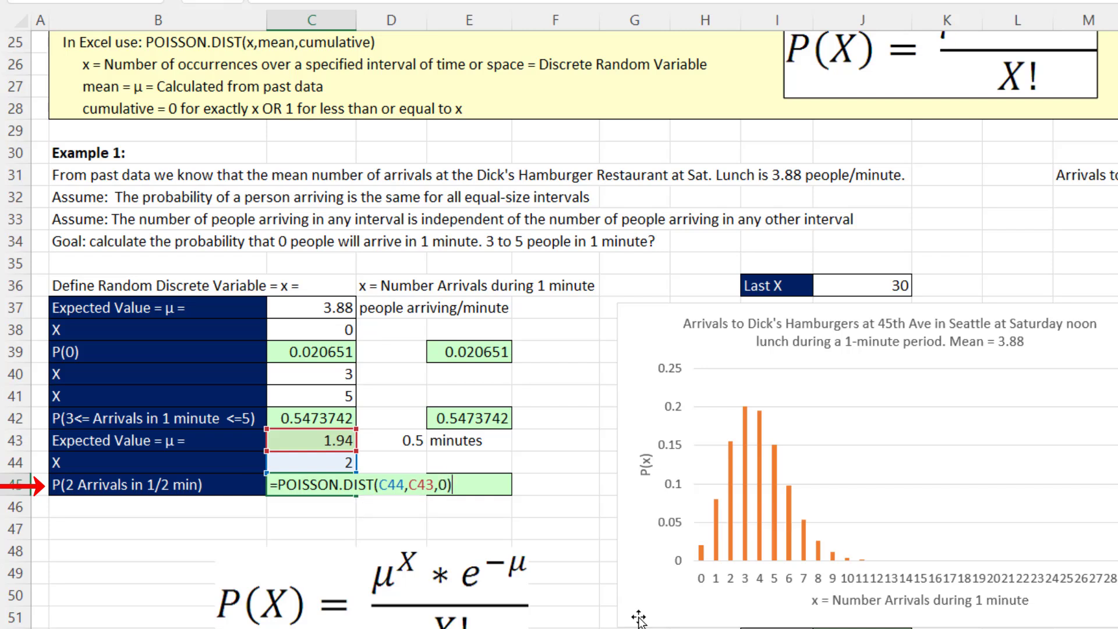
{"action": "key", "text": "Return"}
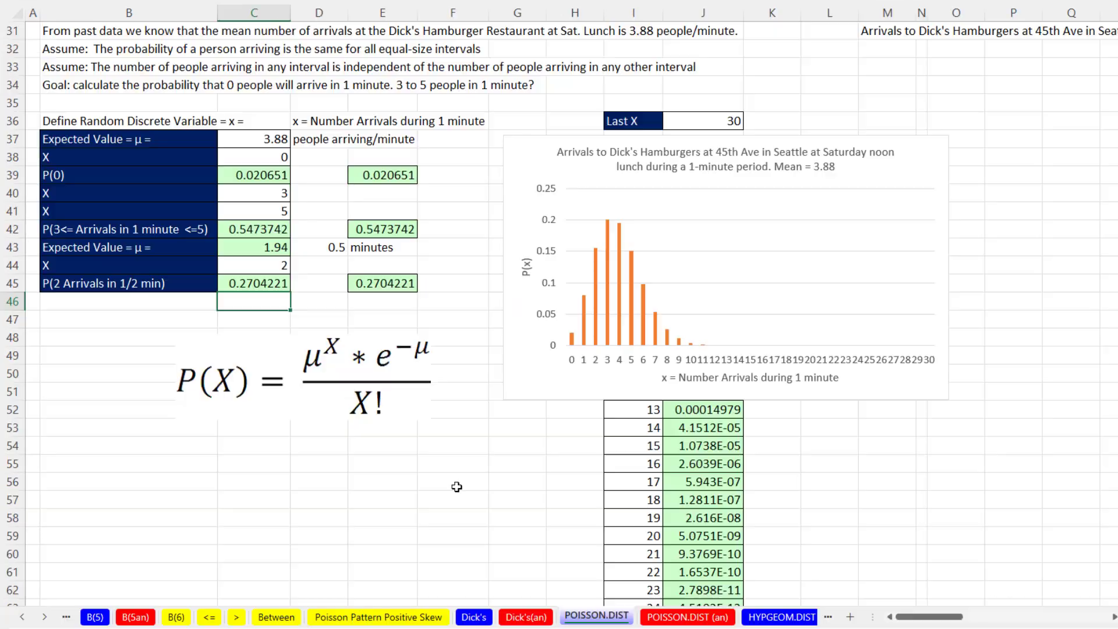
In Example 2, calculate the probability of exactly 5 arrivals in one hour in C81 with =POISSON.DIST(C80,C79,0).
{"action": "scroll", "coordinate": [550, 586], "scroll_direction": "down", "scroll_amount": 6}
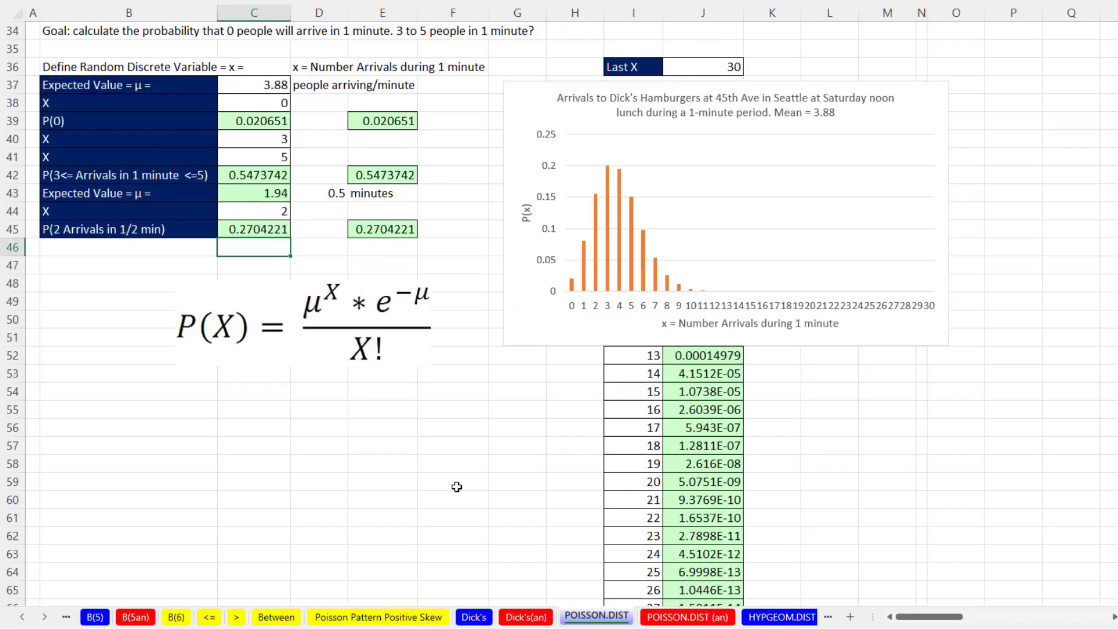
{"action": "scroll", "coordinate": [449, 476], "scroll_direction": "down", "scroll_amount": 7}
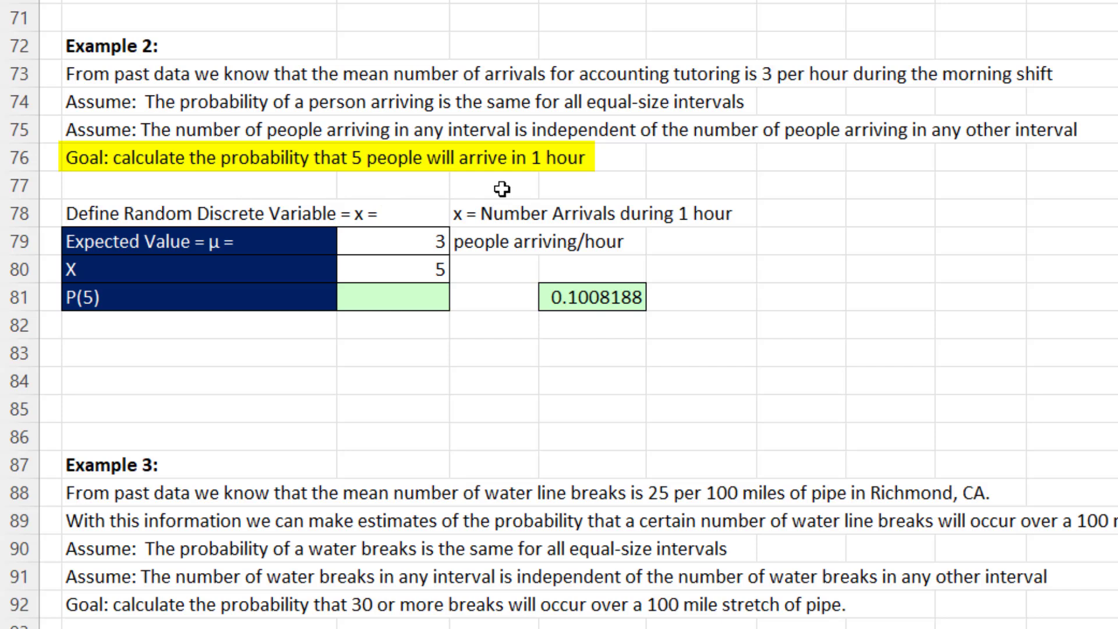
{"action": "left_click", "coordinate": [436, 242]}
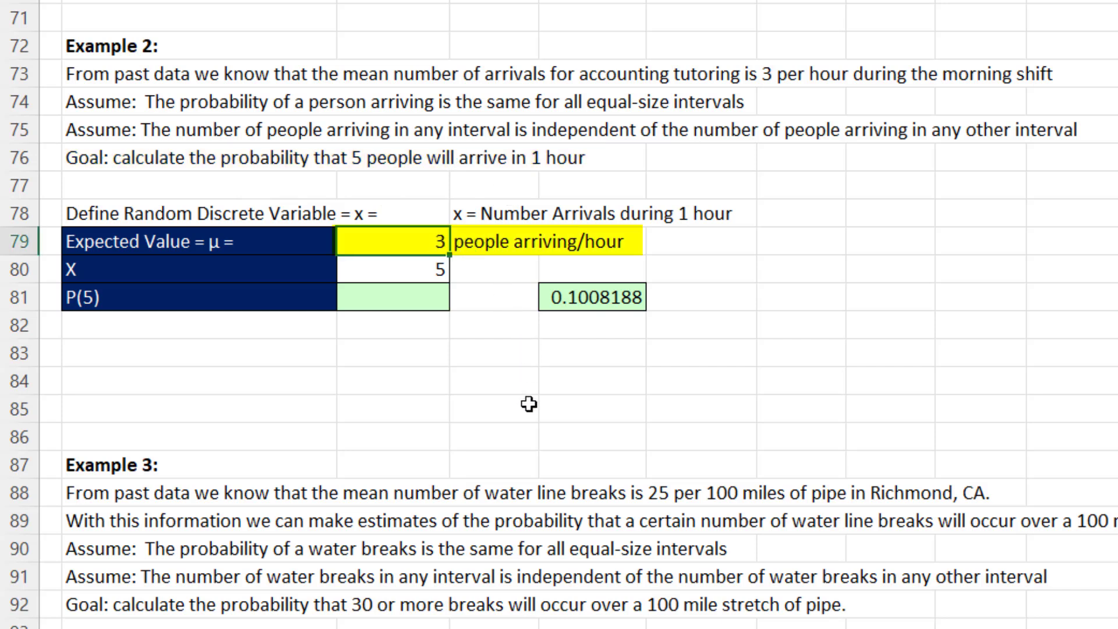
{"action": "key", "text": "Down"}
{"action": "key", "text": "Down"}
{"action": "type", "text": "=poisson."}
{"action": "key", "text": "Tab"}
{"action": "left_click", "coordinate": [415, 268]}
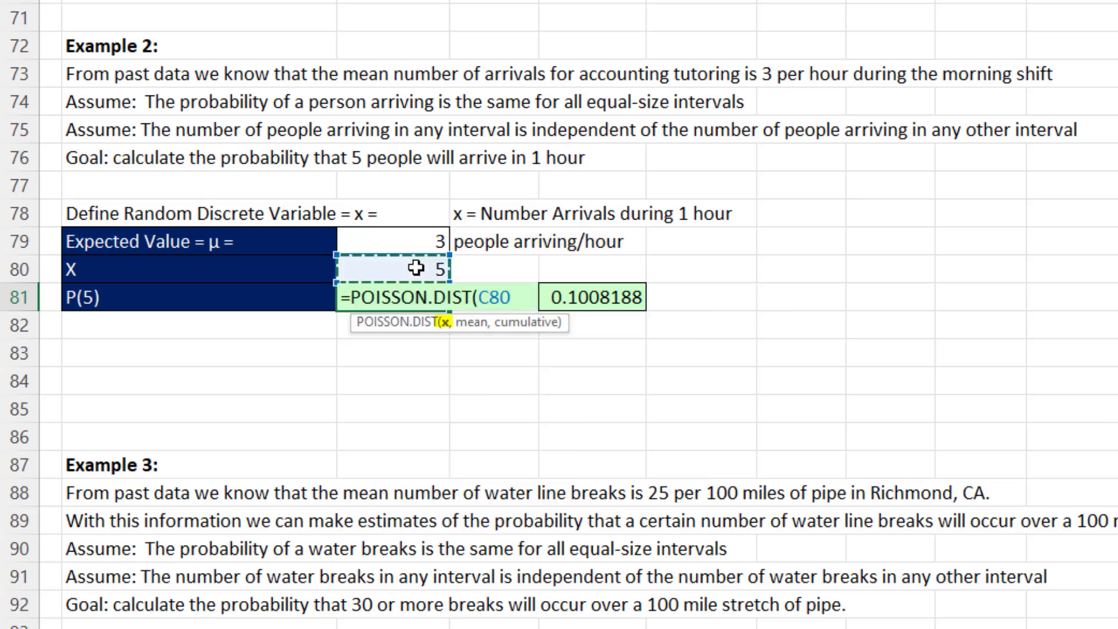
{"action": "type", "text": ","}
{"action": "left_click", "coordinate": [417, 239]}
{"action": "type", "text": ","}
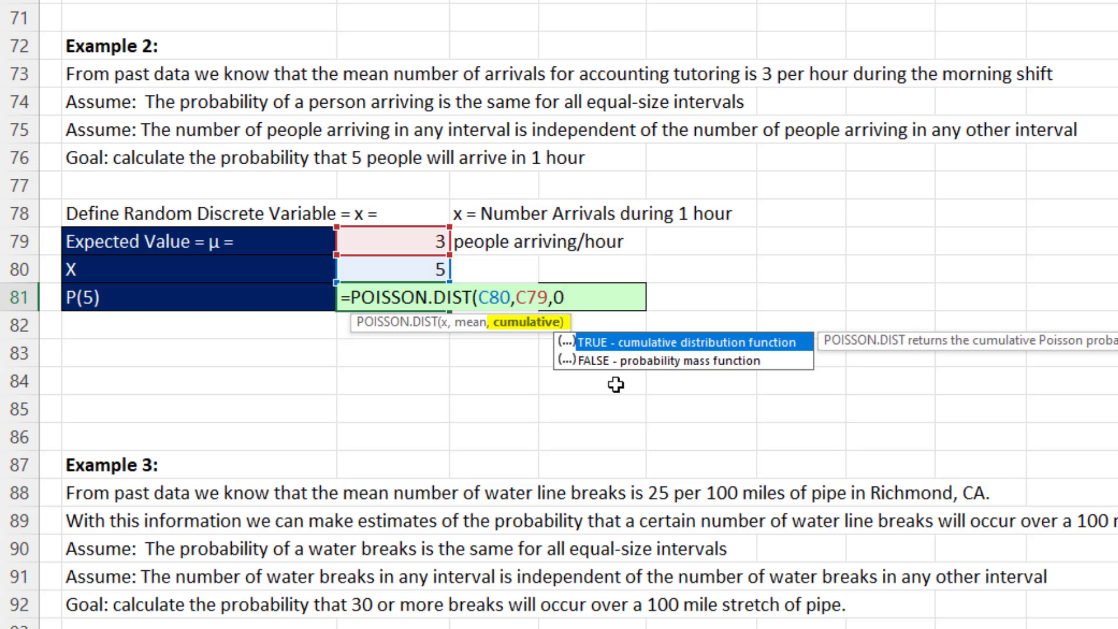
{"action": "type", "text": "0)"}
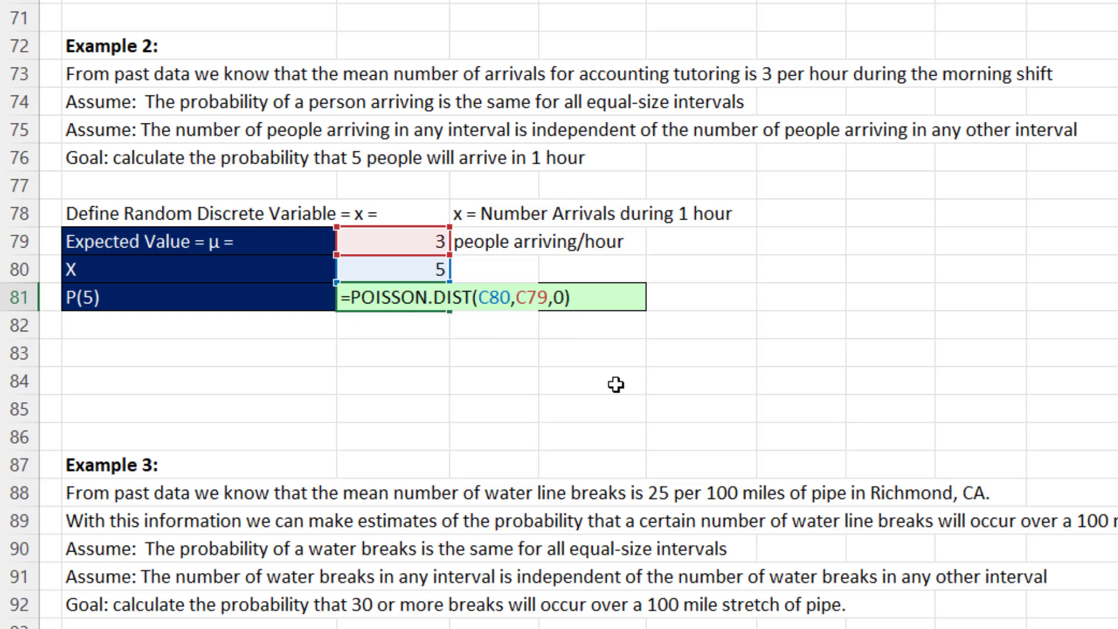
{"action": "key", "text": "Return"}
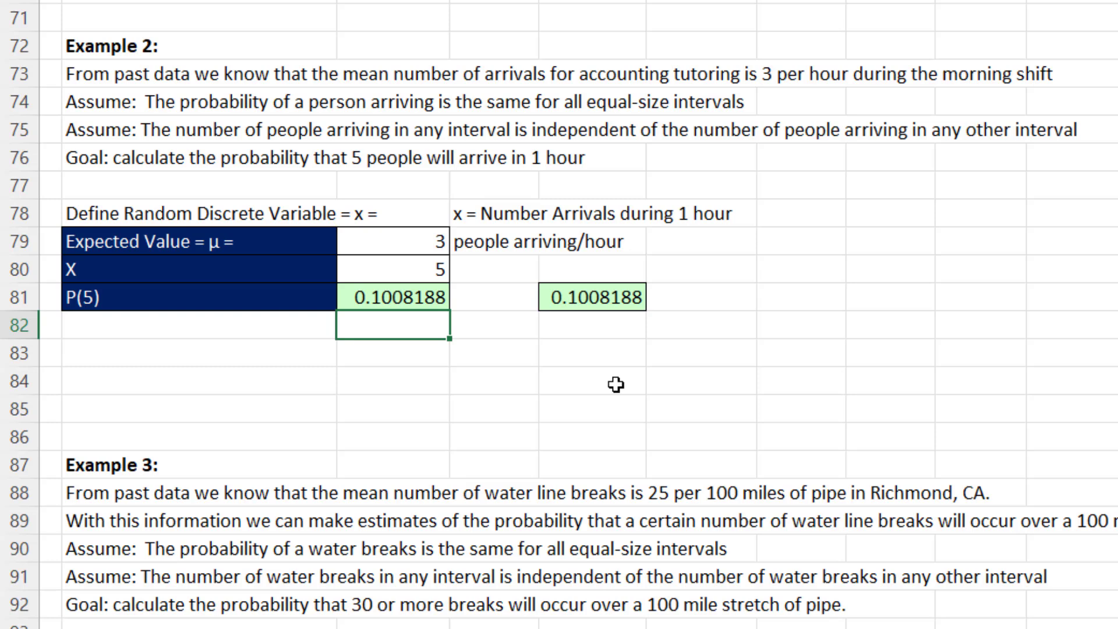
In Example 3, calculate the probability of 30 or more water breaks in C97 with =1-POISSON.DIST(C96-1,C95,1).
{"action": "scroll", "coordinate": [616, 384], "scroll_direction": "down", "scroll_amount": 6}
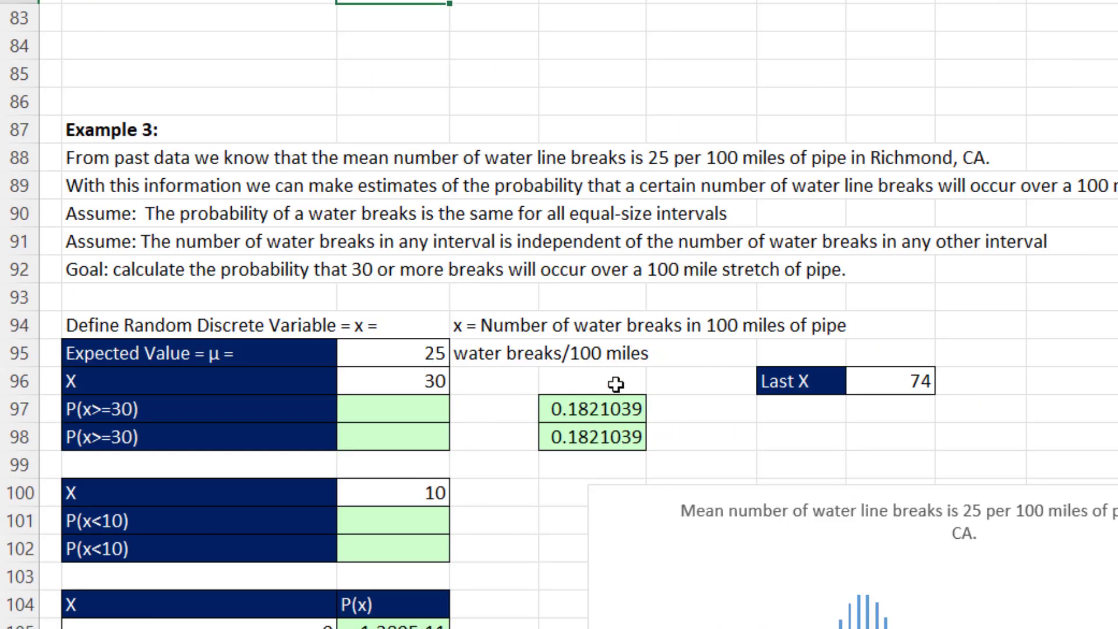
{"action": "left_click", "coordinate": [302, 285]}
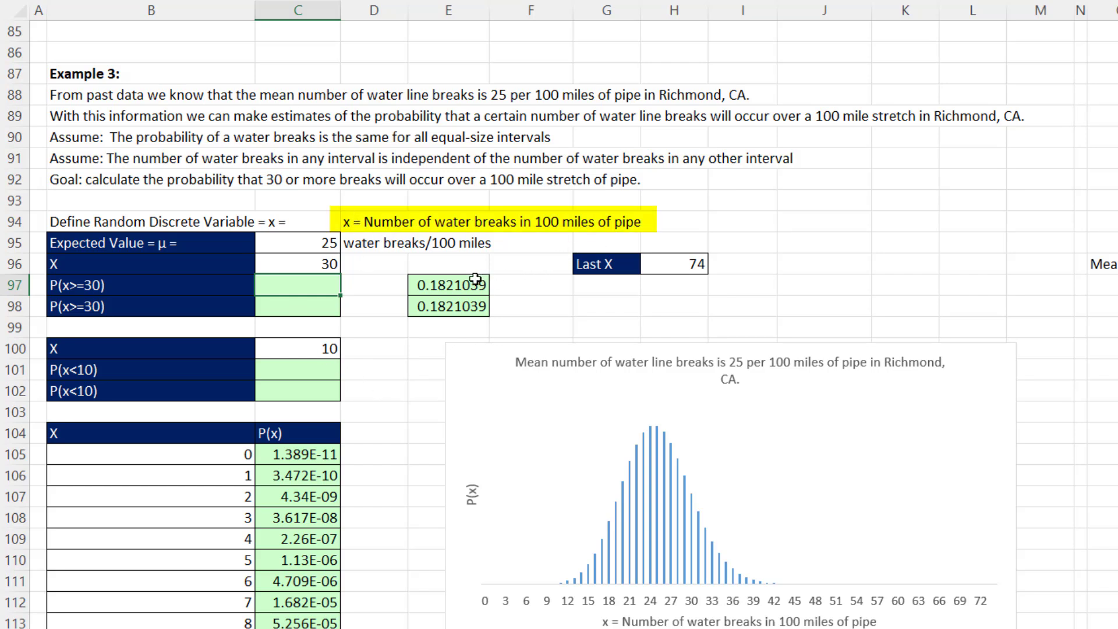
{"action": "left_click", "coordinate": [300, 242]}
{"action": "left_click", "coordinate": [301, 263]}
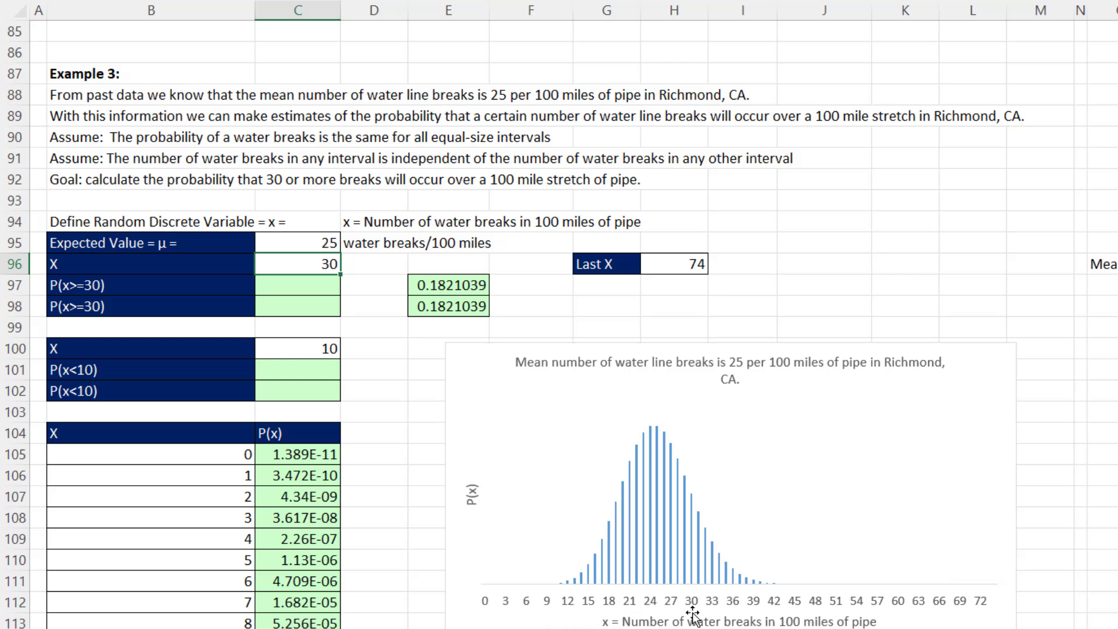
{"action": "left_click", "coordinate": [313, 292]}
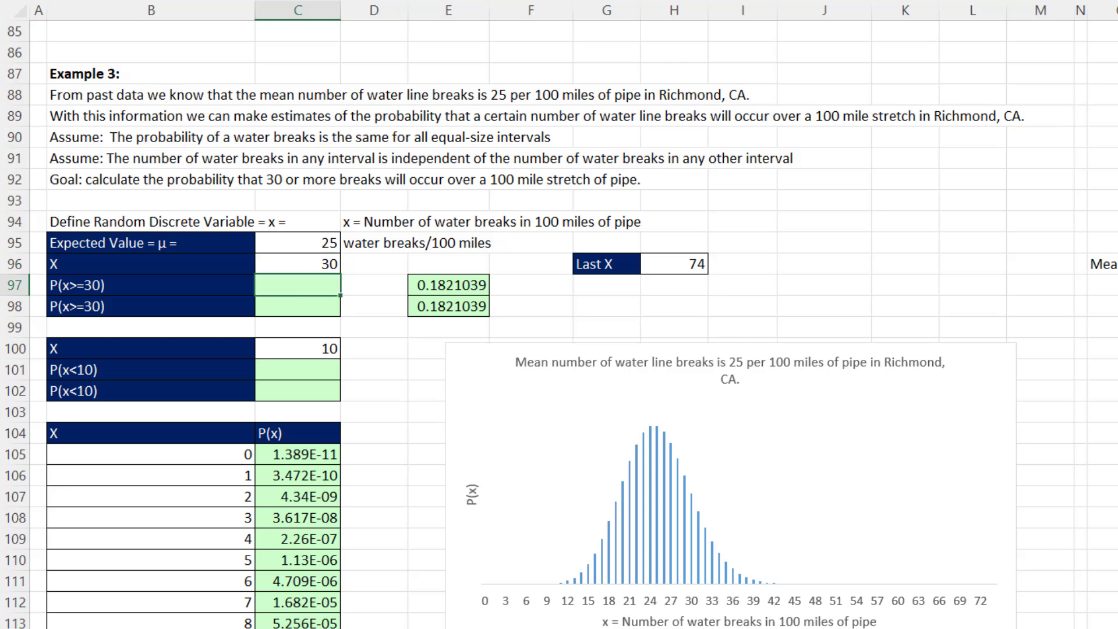
{"action": "type", "text": "=1-poisson.dist"}
{"action": "key", "text": "Tab"}
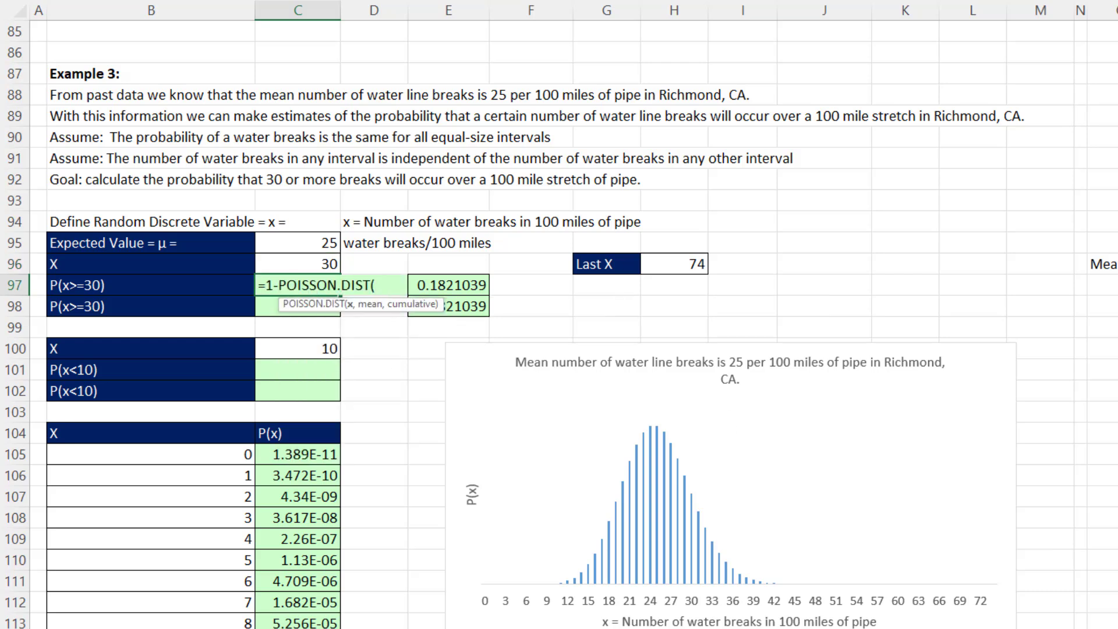
{"action": "left_click", "coordinate": [320, 265]}
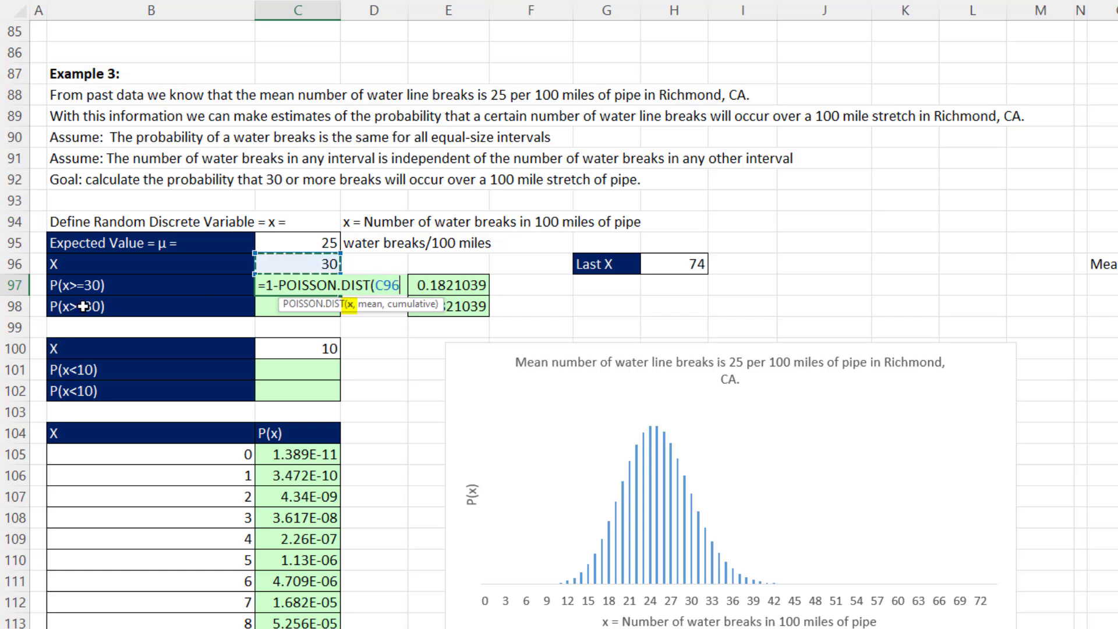
{"action": "type", "text": "-1"}
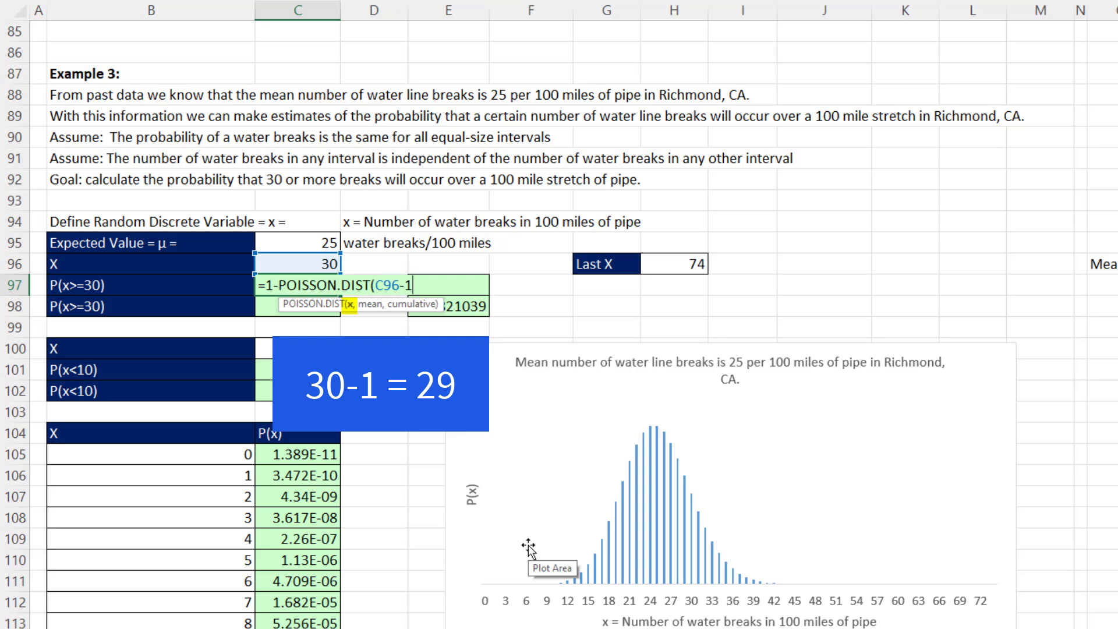
{"action": "type", "text": ","}
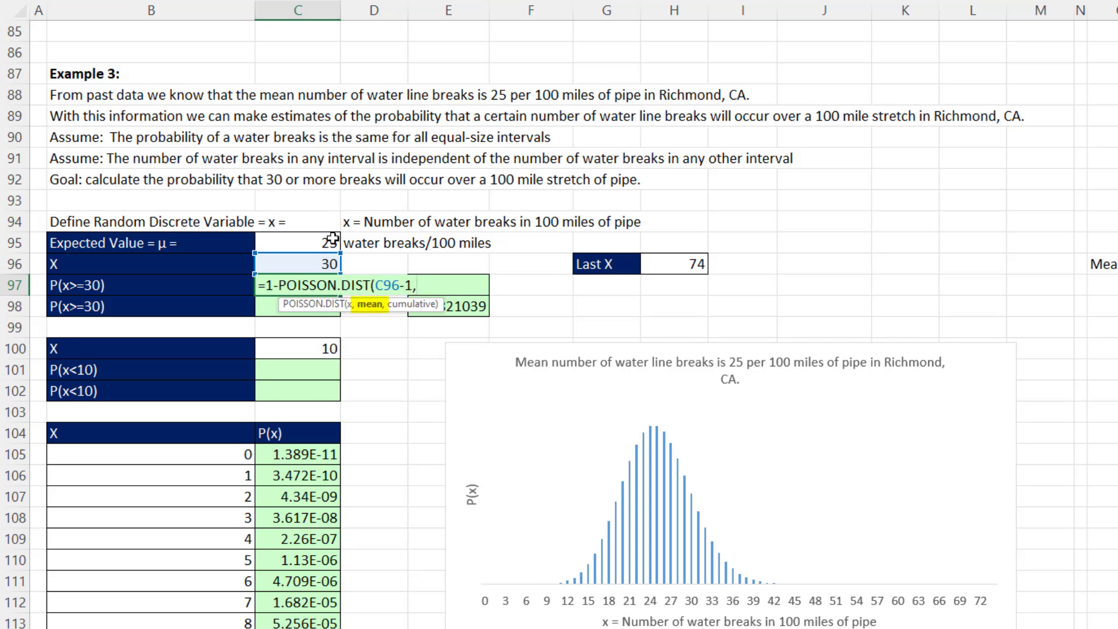
{"action": "left_click", "coordinate": [333, 239]}
{"action": "type", "text": ","}
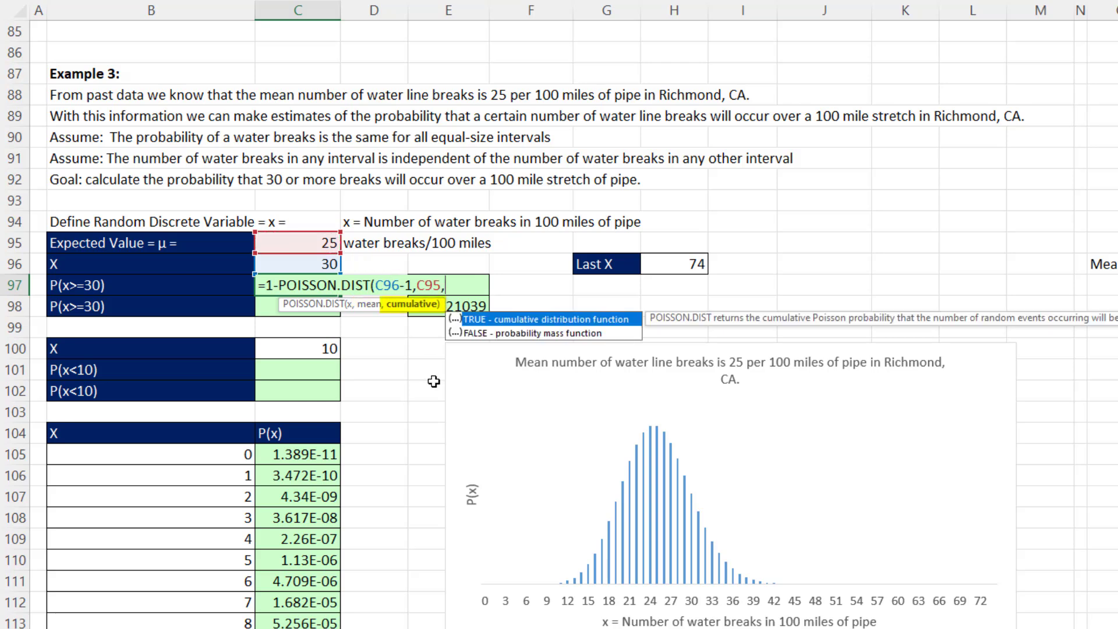
{"action": "type", "text": "1)"}
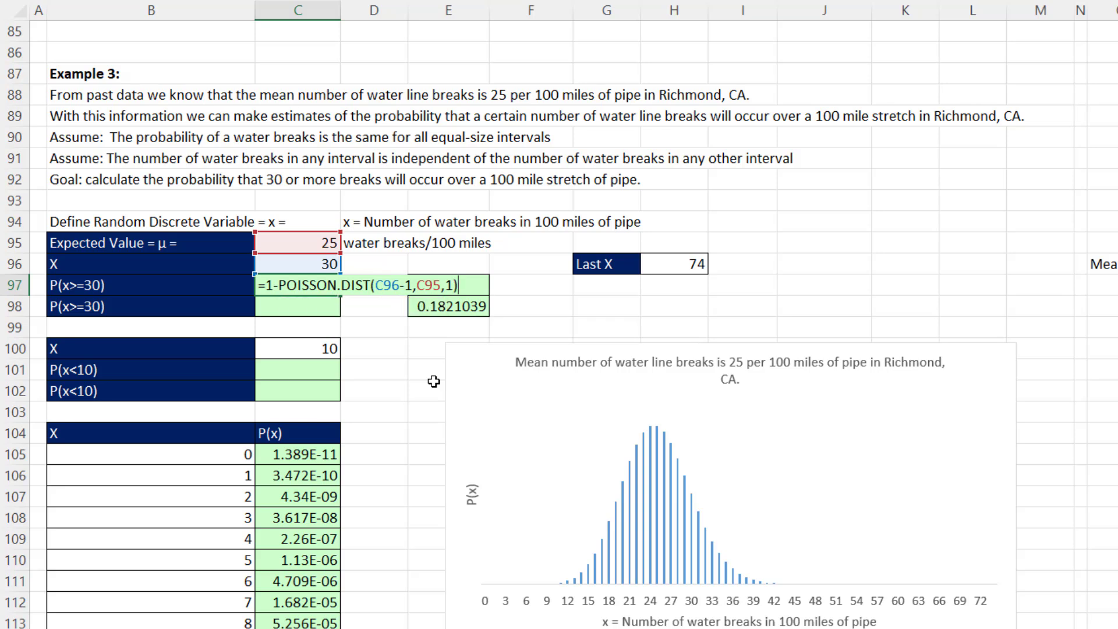
{"action": "key", "text": "Return"}
Move the chart away from the probability table and calculate P(x>=30) in C98 by summing the probabilities in C135:C179.
{"action": "left_click_drag", "start_coordinate": [481, 346], "coordinate": [884, 345]}
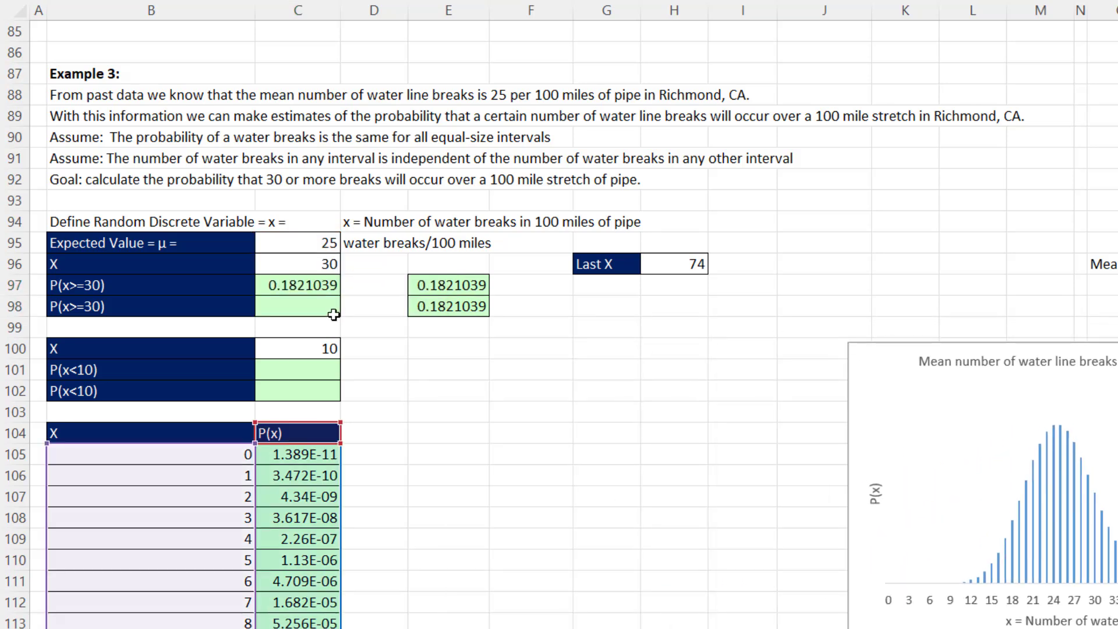
{"action": "left_click", "coordinate": [333, 315]}
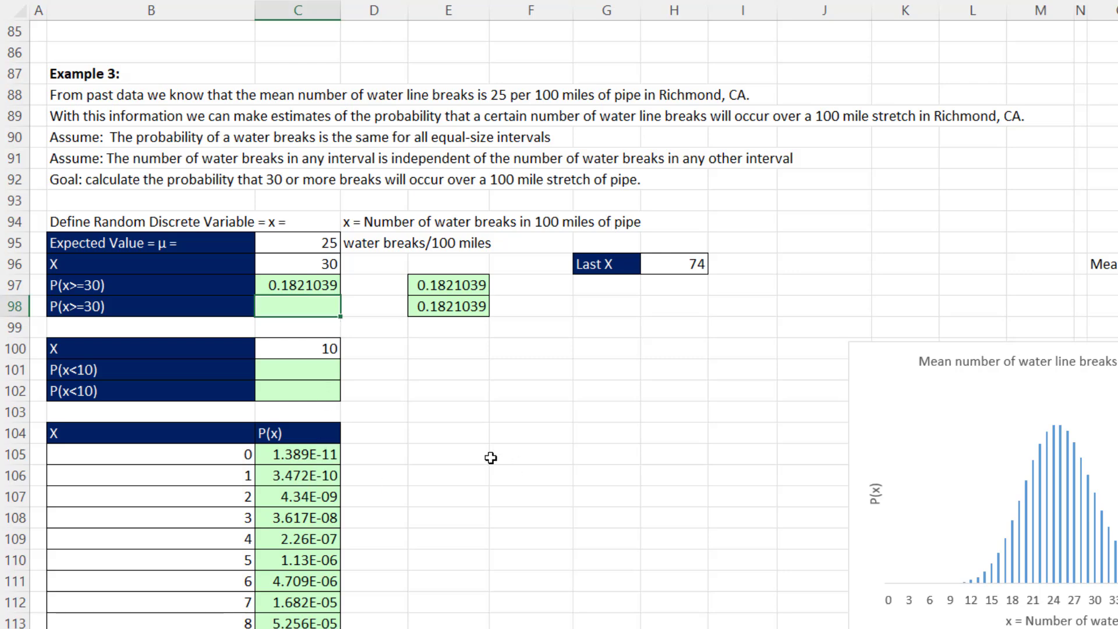
{"action": "key", "text": "alt+equal"}
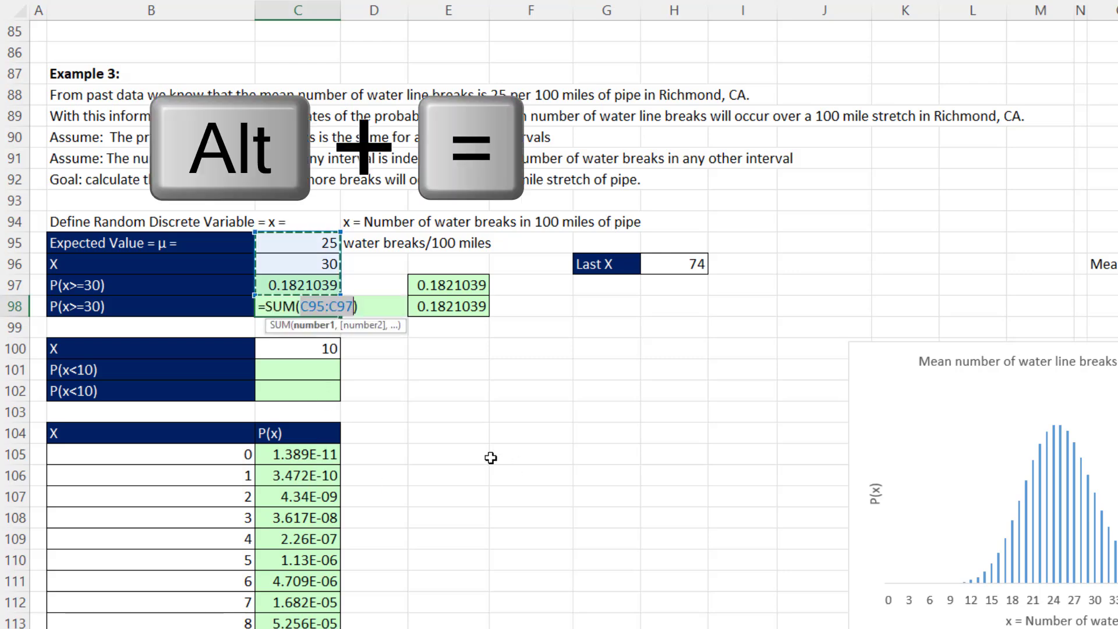
{"action": "scroll", "coordinate": [382, 462], "scroll_direction": "down", "scroll_amount": 12}
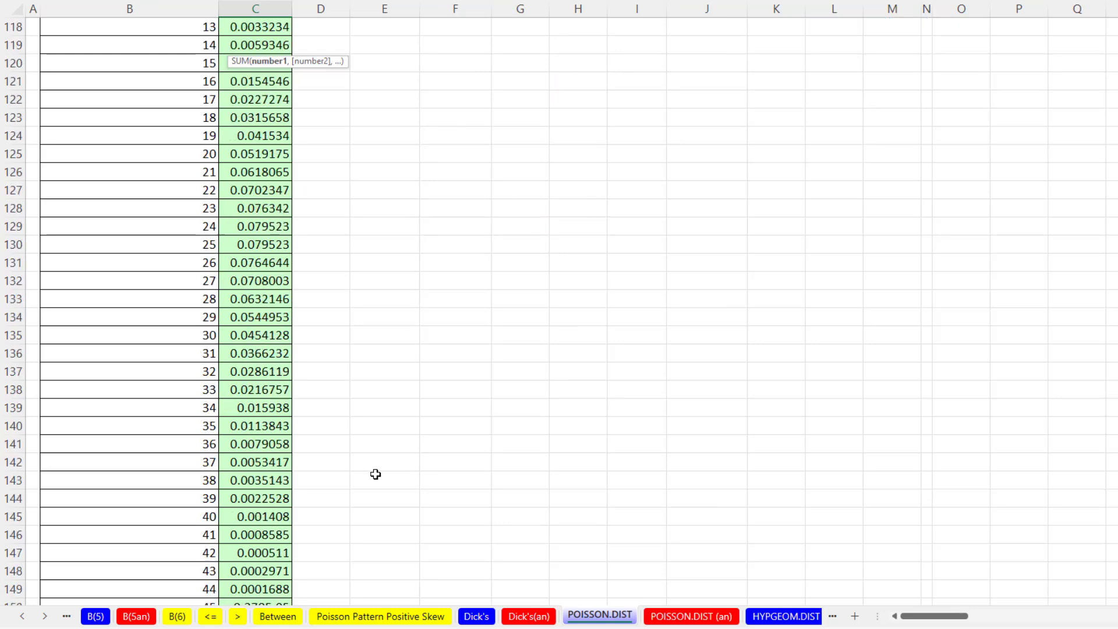
{"action": "left_click_drag", "start_coordinate": [260, 285], "coordinate": [252, 553]}
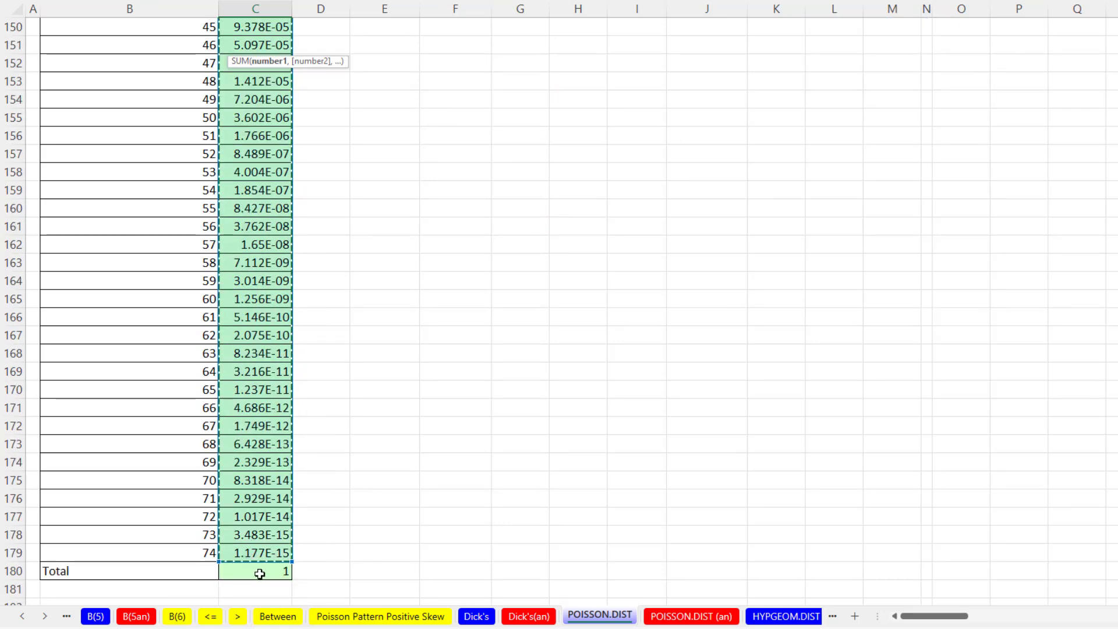
{"action": "scroll", "coordinate": [336, 326], "scroll_direction": "up", "scroll_amount": 7}
{"action": "key", "text": "ctrl+BackSpace"}
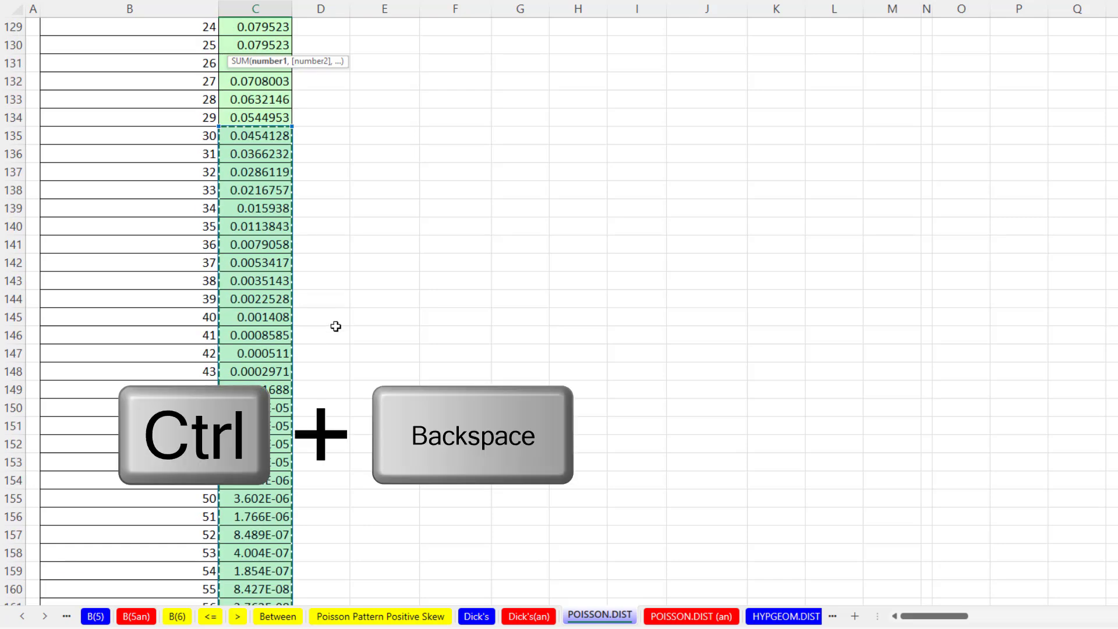
{"action": "key", "text": "Return"}
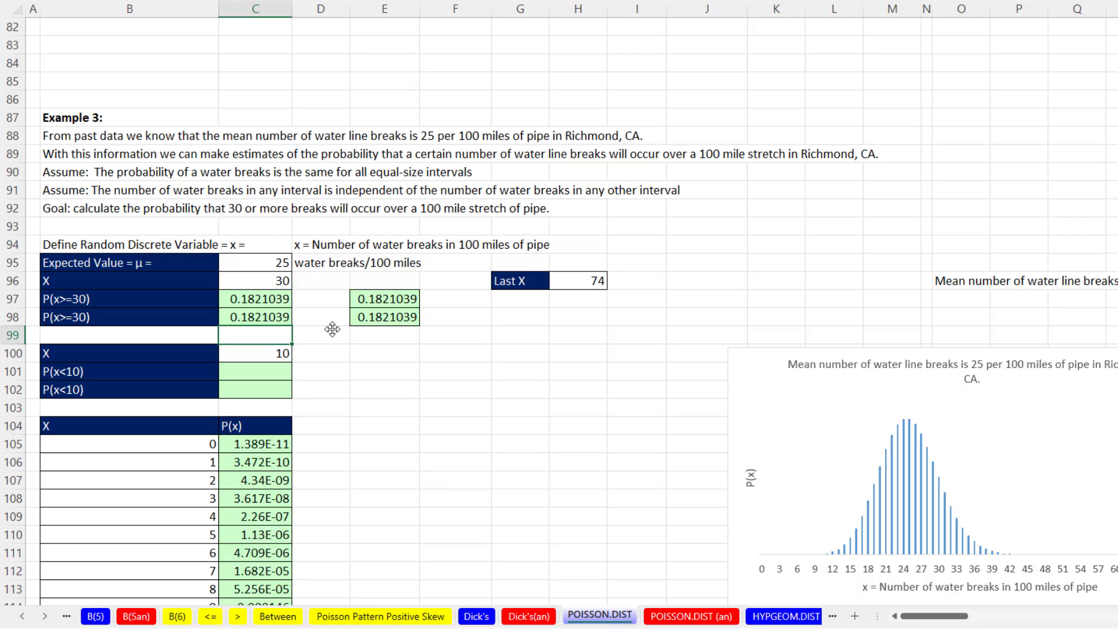
Move the water line breaks chart back closer to the probability table.
{"action": "left_click", "coordinate": [776, 352]}
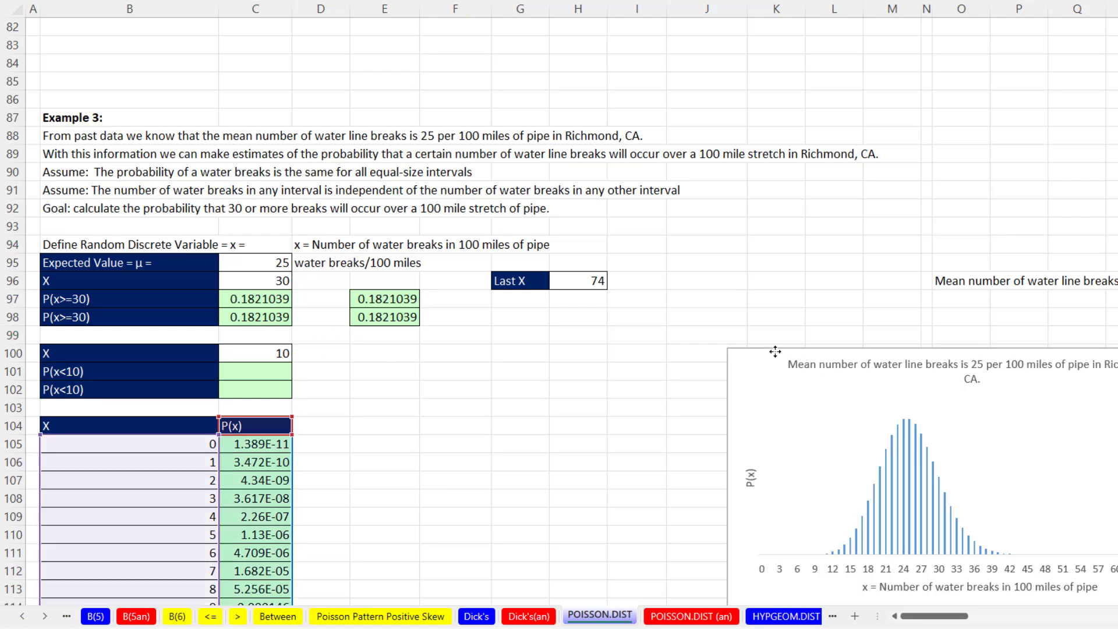
{"action": "left_click_drag", "start_coordinate": [745, 351], "coordinate": [472, 311]}
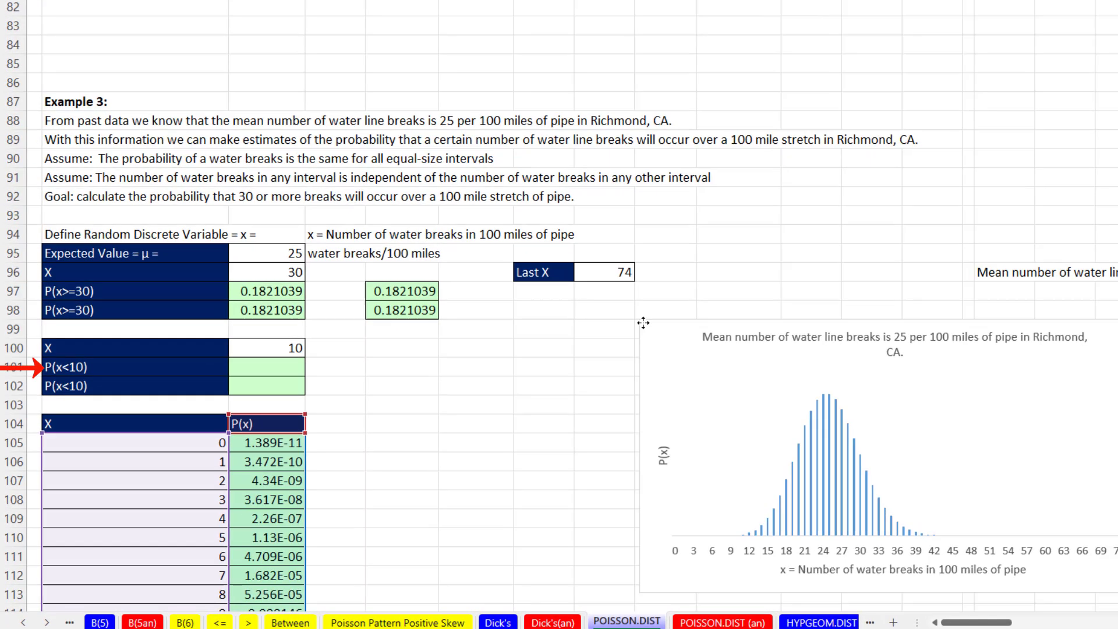
{"action": "left_click_drag", "start_coordinate": [591, 270], "coordinate": [591, 271]}
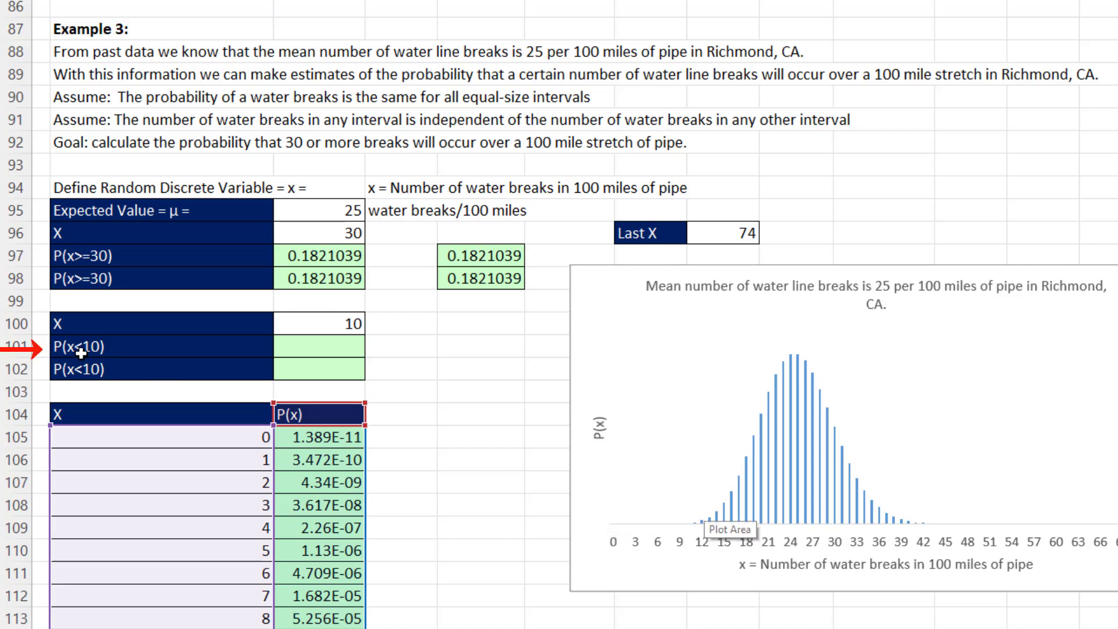
Calculate the probability of fewer than 10 water breaks in C101 with =POISSON.DIST(C100-1,C95,1).
{"action": "left_click", "coordinate": [307, 348]}
{"action": "type", "text": "=poisson.dist("}
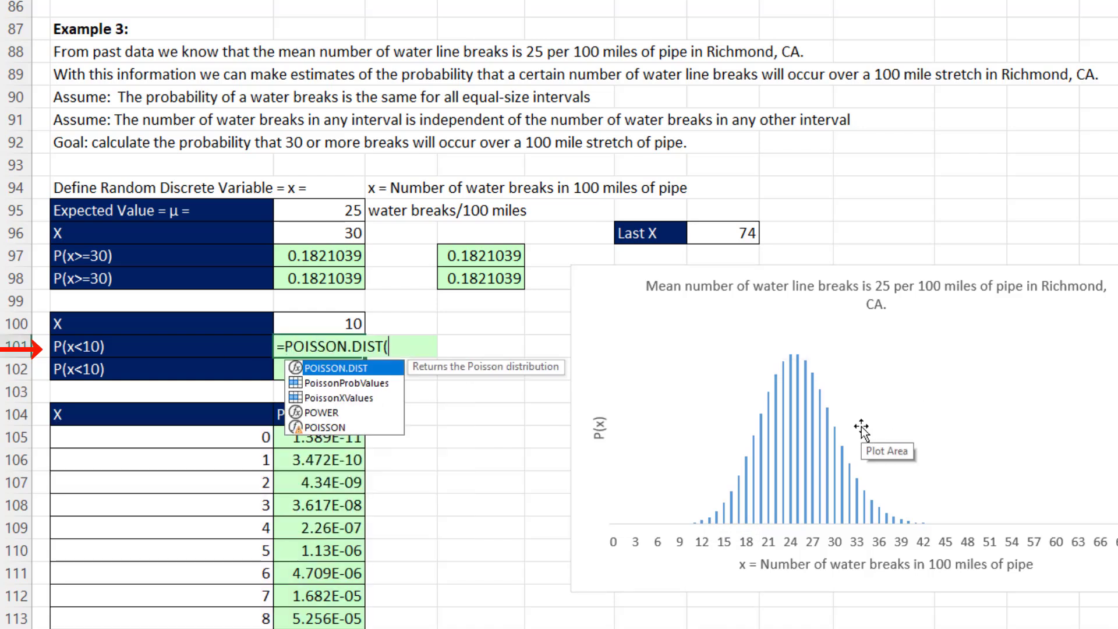
{"action": "left_click", "coordinate": [337, 323]}
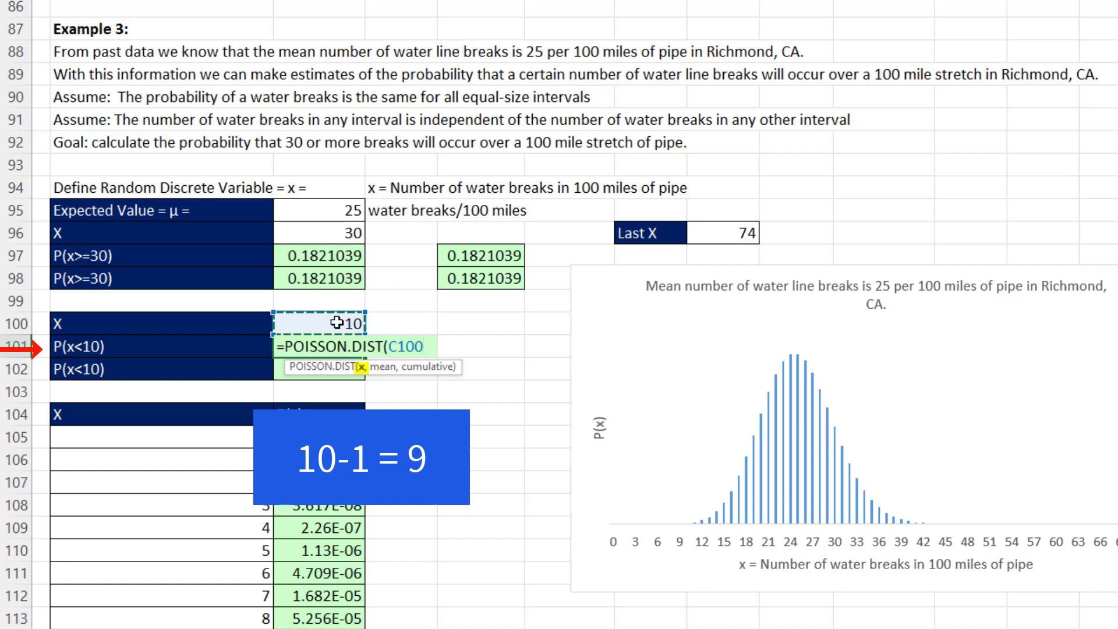
{"action": "type", "text": "-1"}
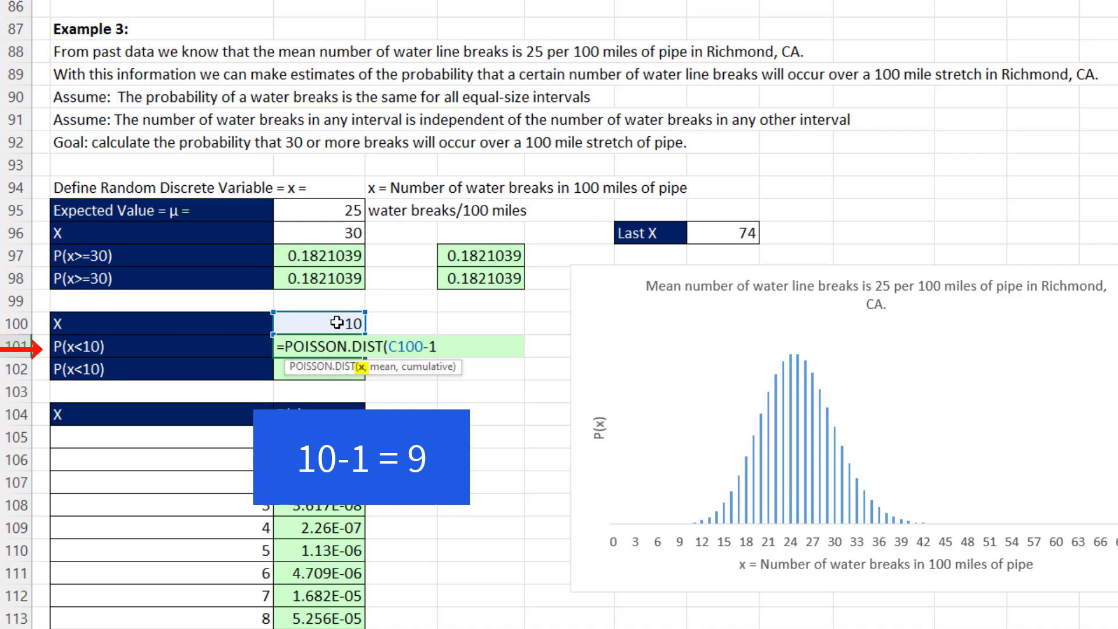
{"action": "type", "text": ","}
{"action": "left_click", "coordinate": [335, 209]}
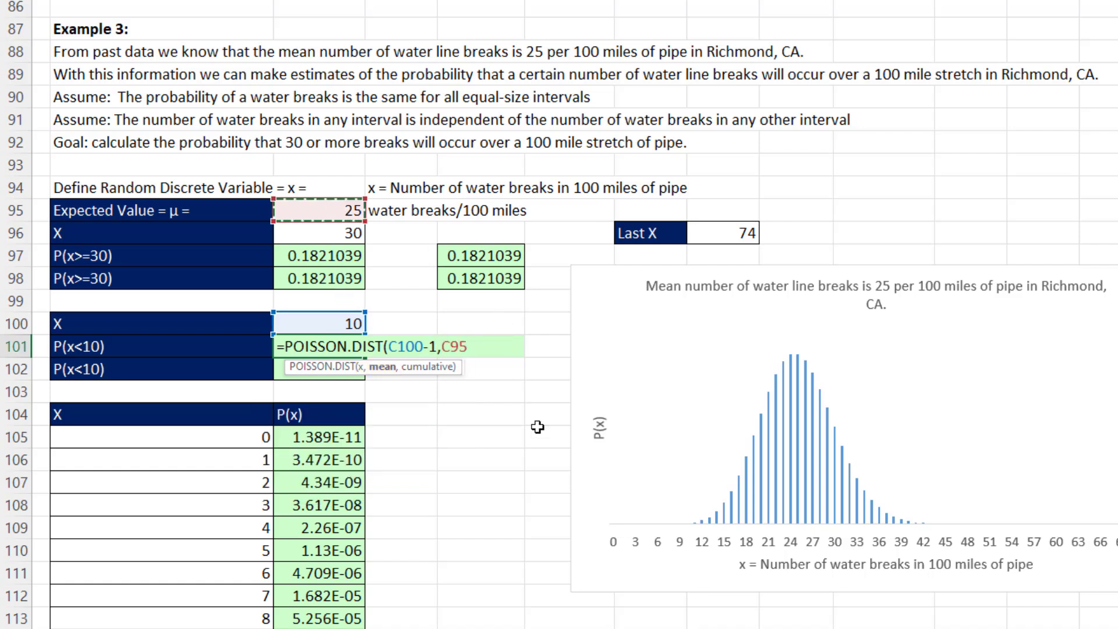
{"action": "type", "text": ",1)"}
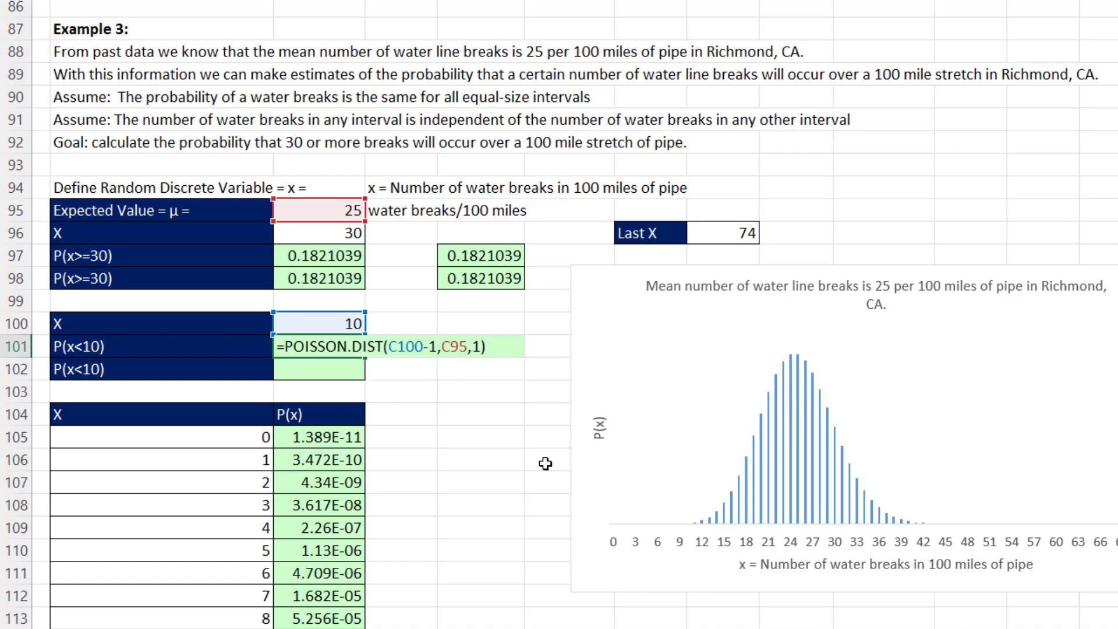
{"action": "key", "text": "Return"}
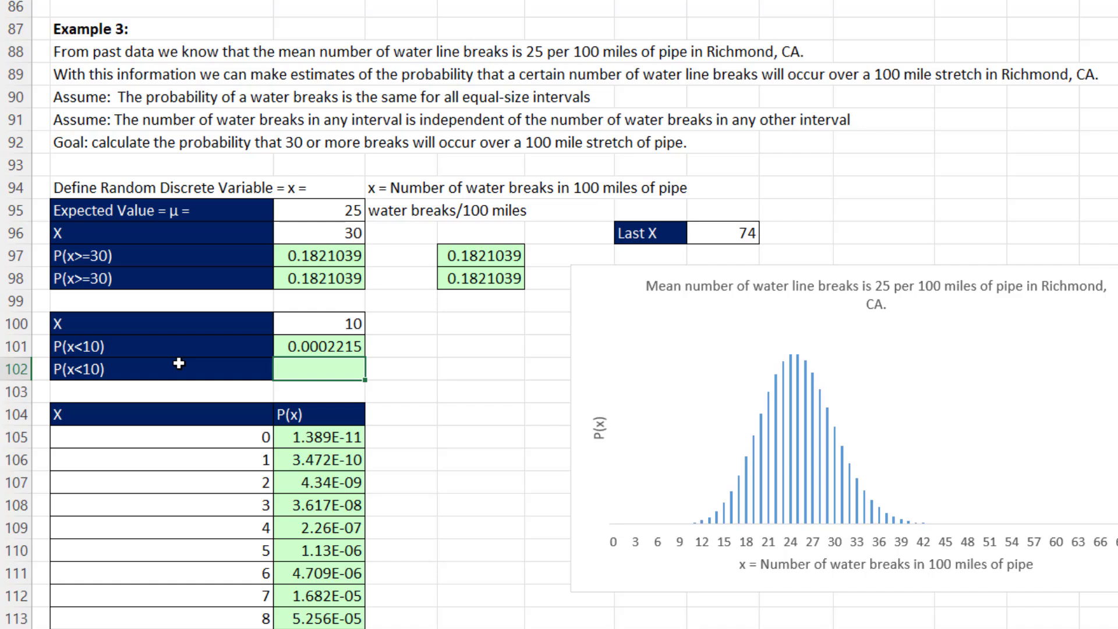
Calculate P(x<10) a second way in C102 by summing the table probabilities with =SUM(C105:C114).
{"action": "key", "text": "alt+equal"}
{"action": "scroll", "coordinate": [312, 479], "scroll_direction": "down", "scroll_amount": 2}
{"action": "left_click_drag", "start_coordinate": [301, 301], "coordinate": [304, 507]}
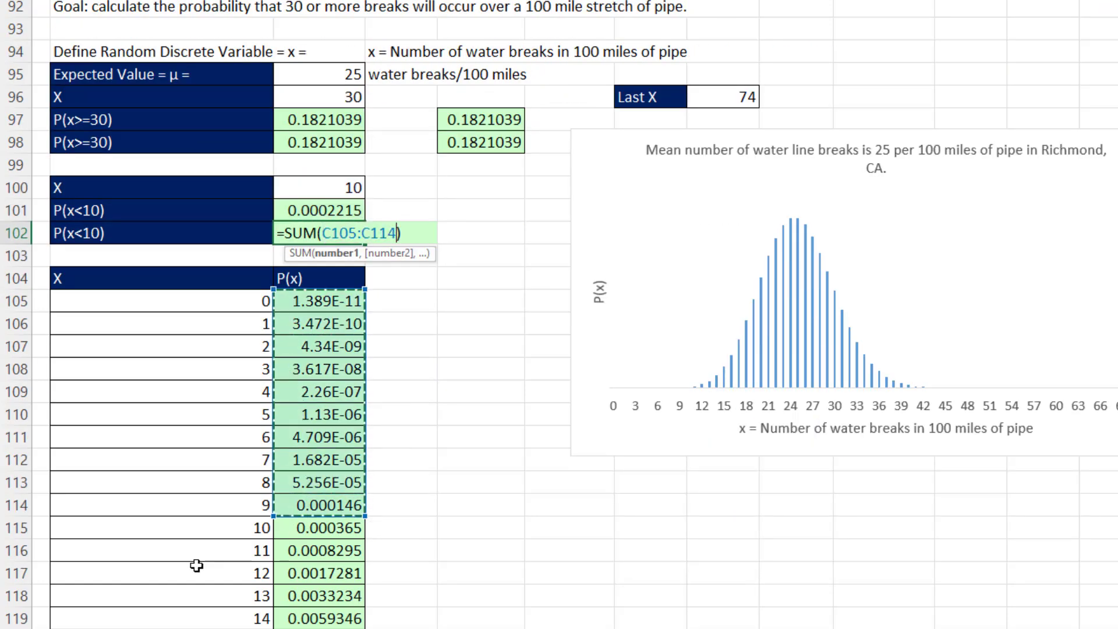
{"action": "key", "text": "Return"}
Look back over the worked examples, and open the POISSON.DIST formula in L13 of the Dick's Hamburgers arrivals sheet for review.
{"action": "scroll", "coordinate": [382, 536], "scroll_direction": "up", "scroll_amount": 2}
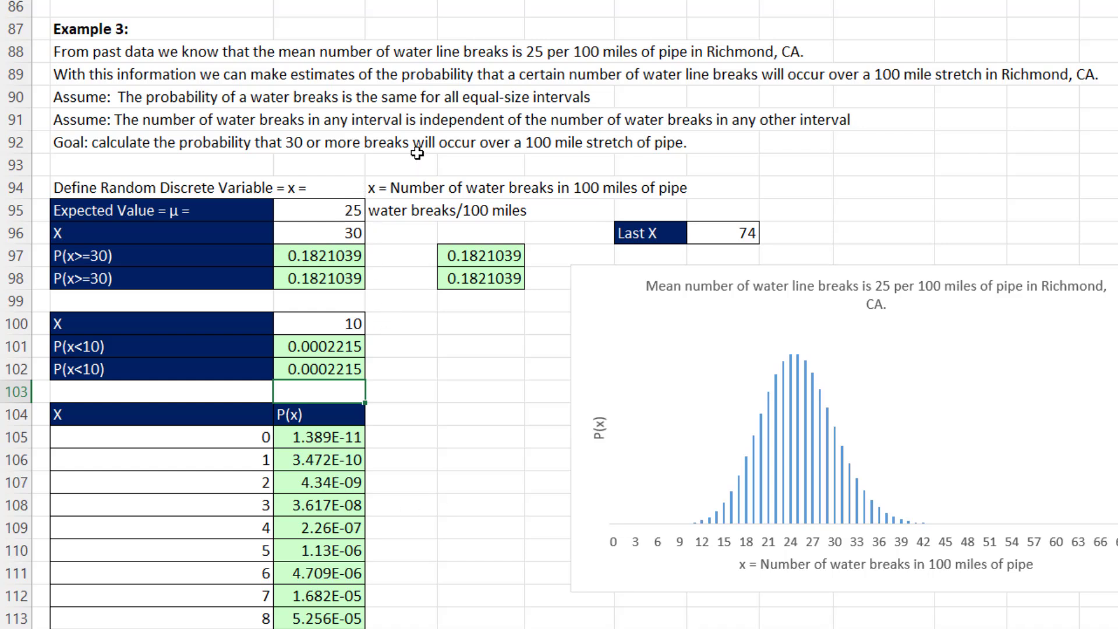
{"action": "scroll", "coordinate": [578, 348], "scroll_direction": "up", "scroll_amount": 2}
{"action": "scroll", "coordinate": [578, 349], "scroll_direction": "up", "scroll_amount": 5}
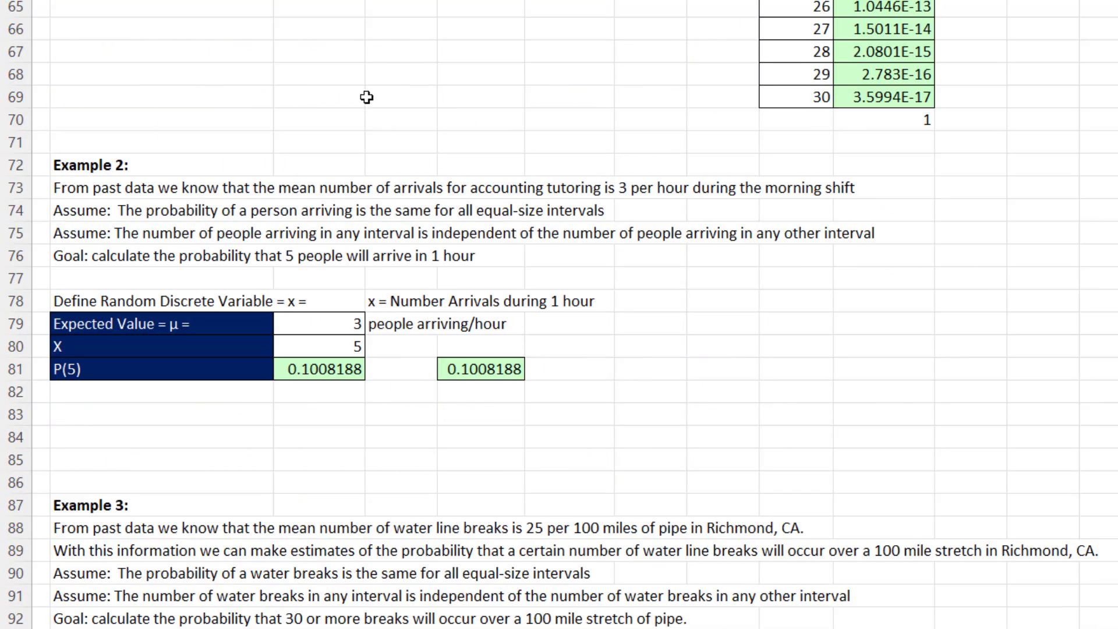
{"action": "scroll", "coordinate": [691, 471], "scroll_direction": "up", "scroll_amount": 5}
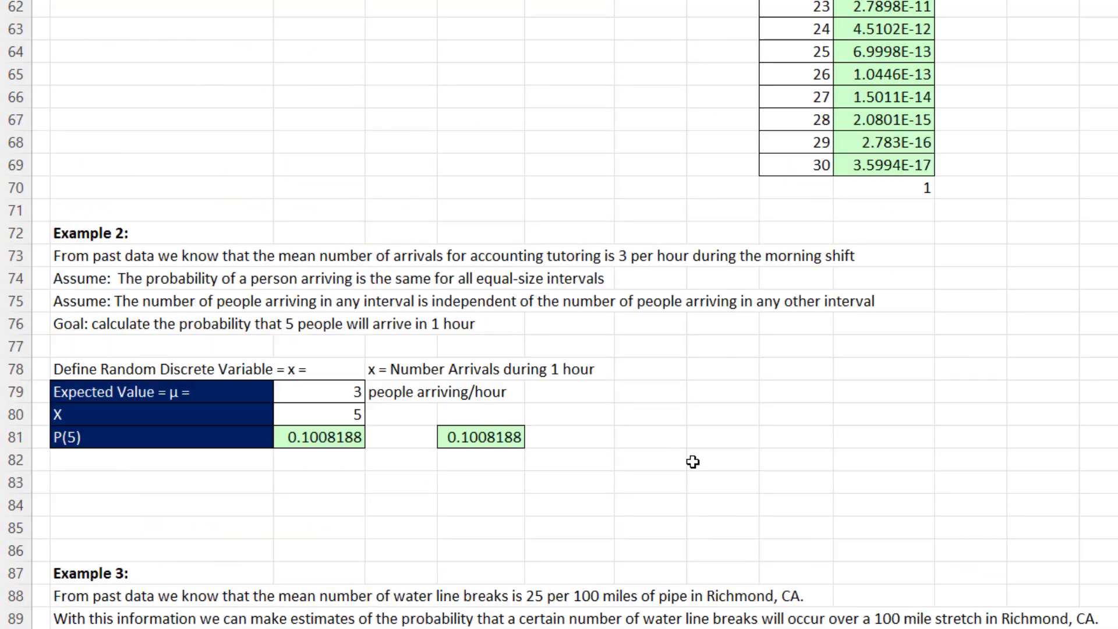
{"action": "scroll", "coordinate": [691, 471], "scroll_direction": "up", "scroll_amount": 9}
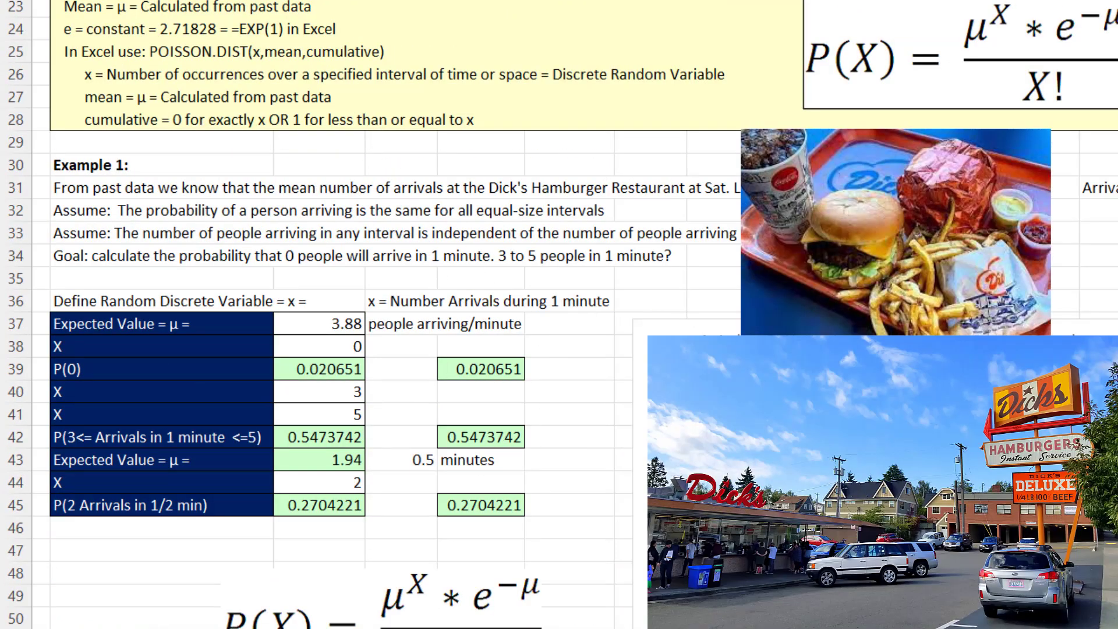
{"action": "scroll", "coordinate": [691, 471], "scroll_direction": "up", "scroll_amount": 6}
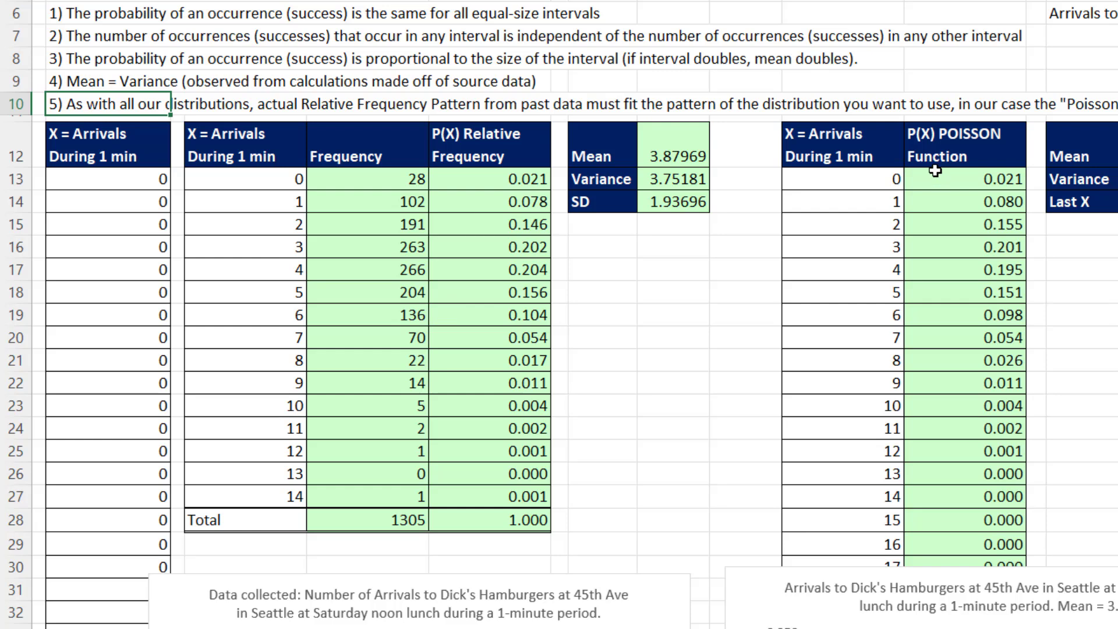
{"action": "double_click", "coordinate": [936, 180]}
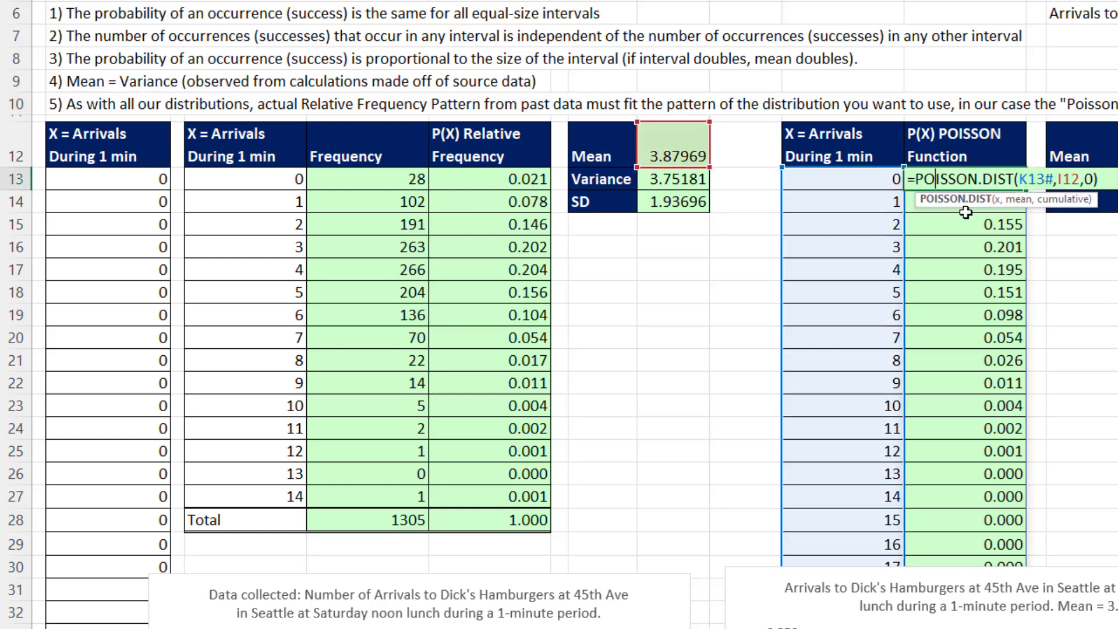